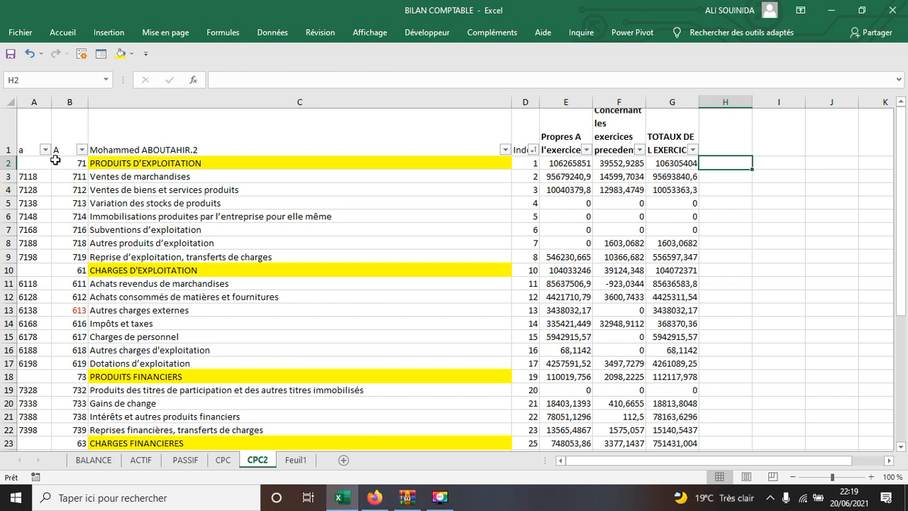
Sort the CPC2 table by account column A from smallest to largest and check the heading totals in G2:G8 against the BALANCE sheet
{"action": "left_click", "coordinate": [82, 150]}
{"action": "left_click", "coordinate": [78, 166]}
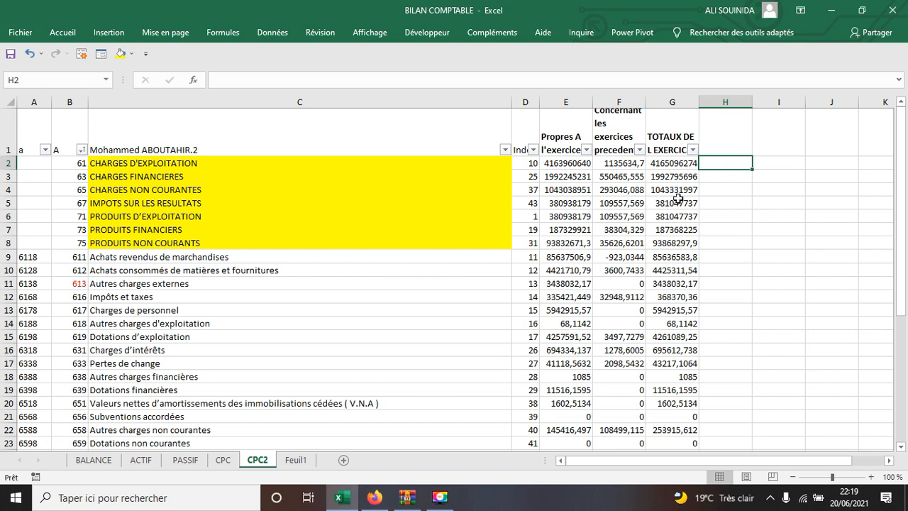
{"action": "left_click_drag", "start_coordinate": [677, 164], "coordinate": [685, 243]}
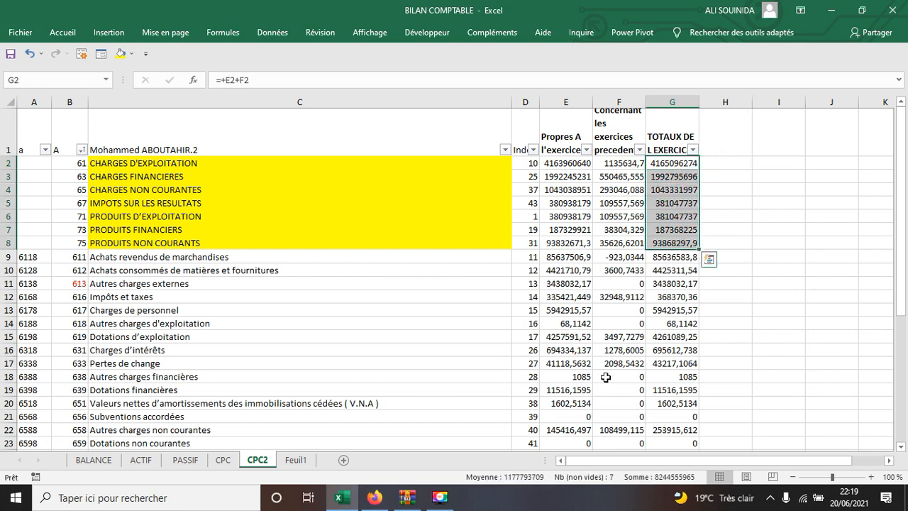
{"action": "left_click", "coordinate": [92, 460]}
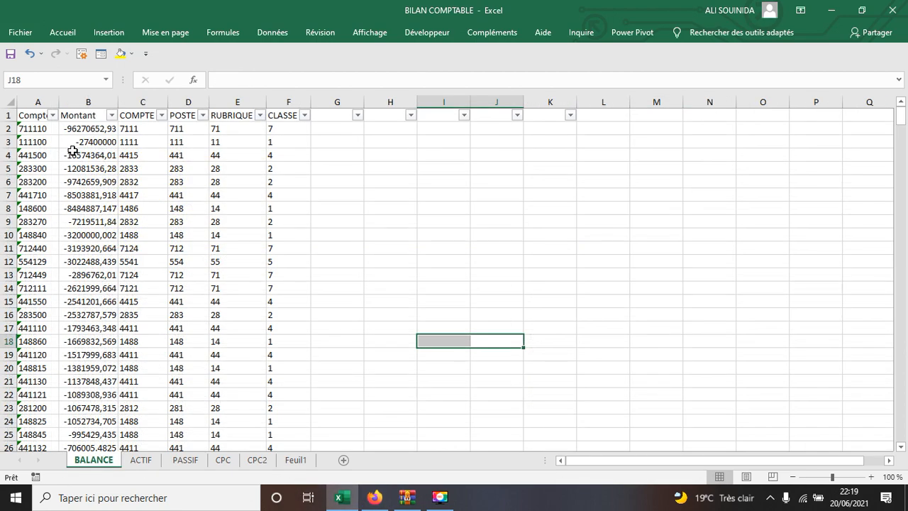
{"action": "left_click", "coordinate": [257, 459]}
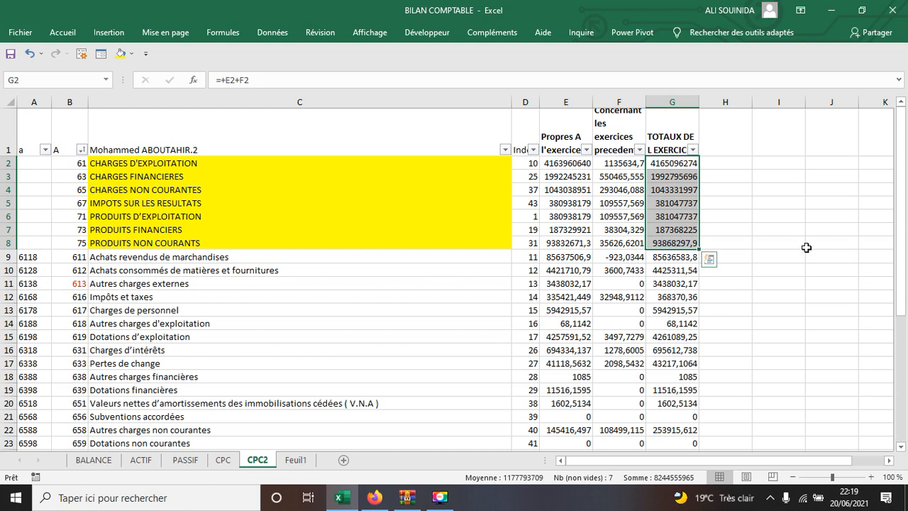
Fill the three PRODUITS headings in C6:C8 with green and sort the table by Index from smallest to largest
{"action": "left_click", "coordinate": [777, 243]}
{"action": "left_click_drag", "start_coordinate": [147, 217], "coordinate": [153, 244]}
{"action": "left_click", "coordinate": [131, 54]}
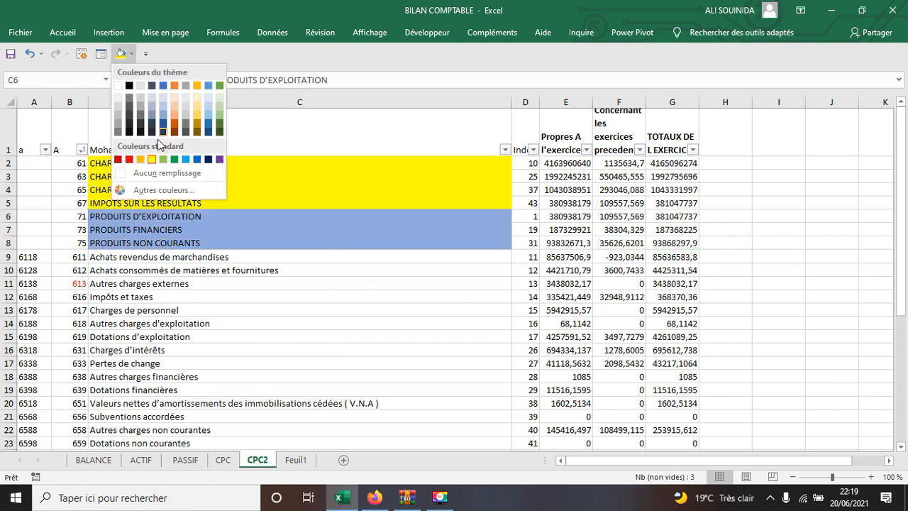
{"action": "left_click", "coordinate": [173, 163]}
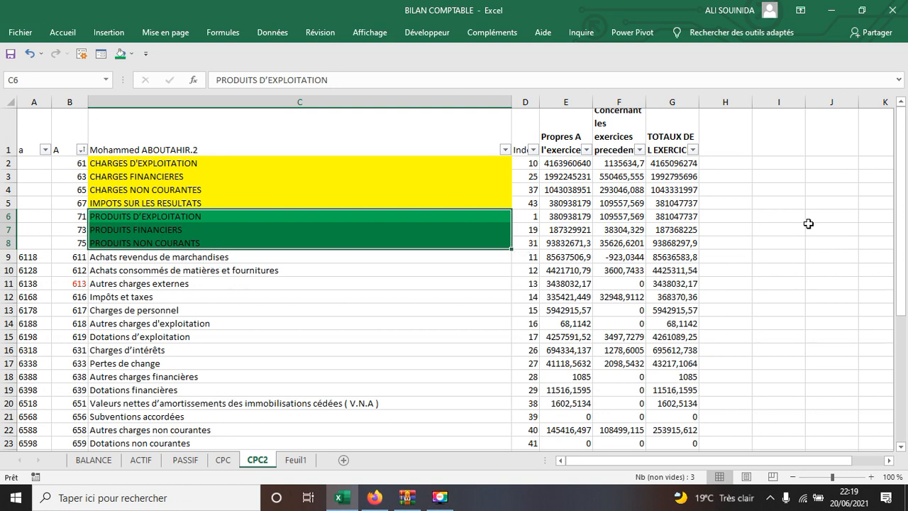
{"action": "left_click", "coordinate": [836, 218]}
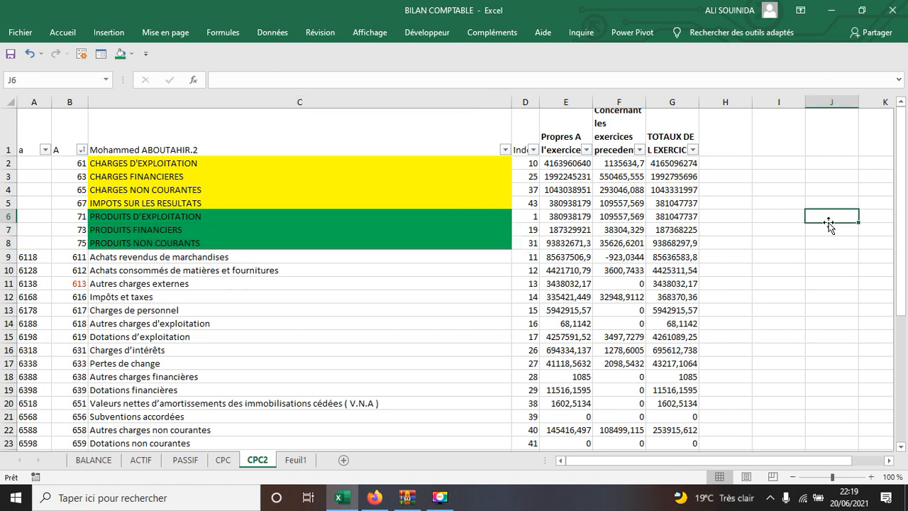
{"action": "left_click", "coordinate": [533, 150]}
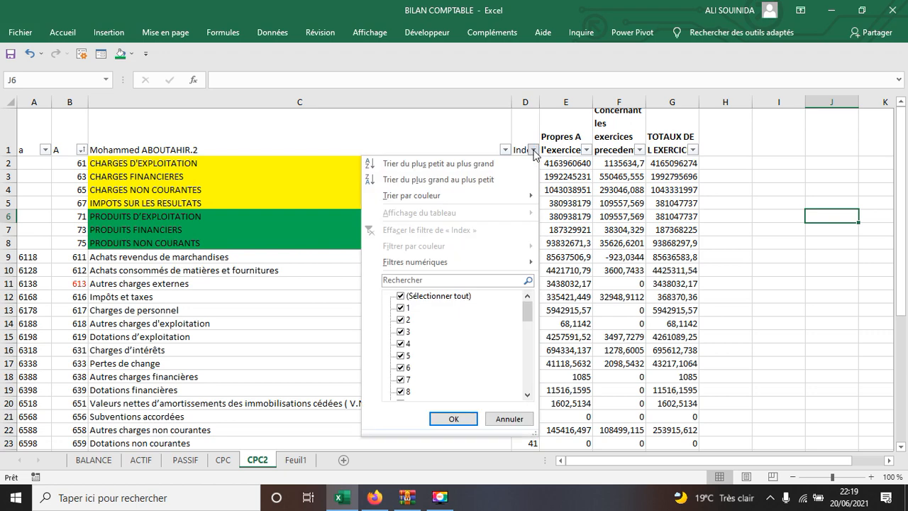
{"action": "left_click", "coordinate": [465, 164]}
Insert a SOMME.SI function in H2 with range BALANCE!E:E, criterion B2 and sum range BALANCE!B:B
{"action": "left_click", "coordinate": [726, 161]}
{"action": "left_click", "coordinate": [193, 79]}
{"action": "left_click", "coordinate": [637, 465]}
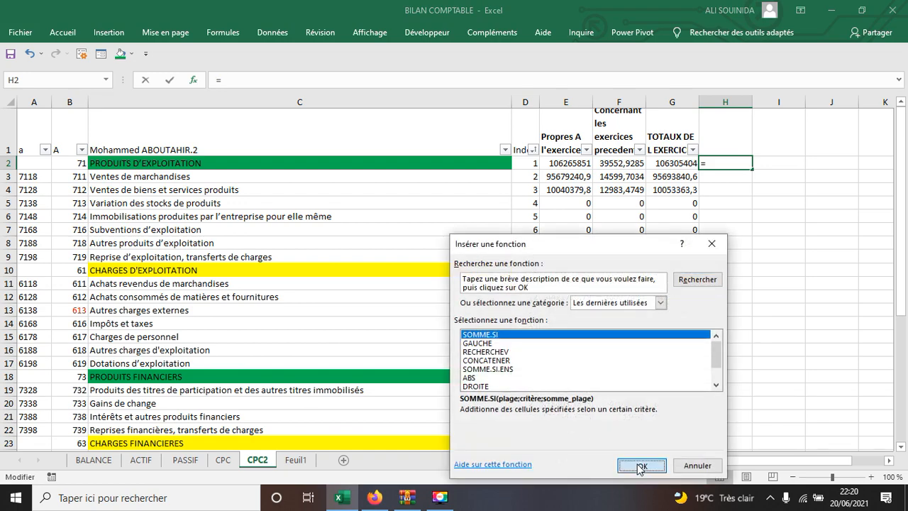
{"action": "left_click", "coordinate": [79, 459]}
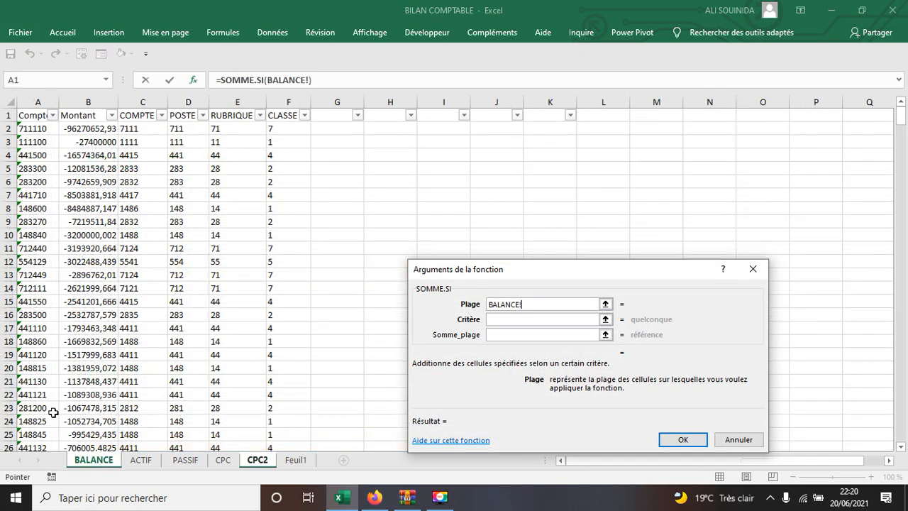
{"action": "left_click", "coordinate": [231, 114]}
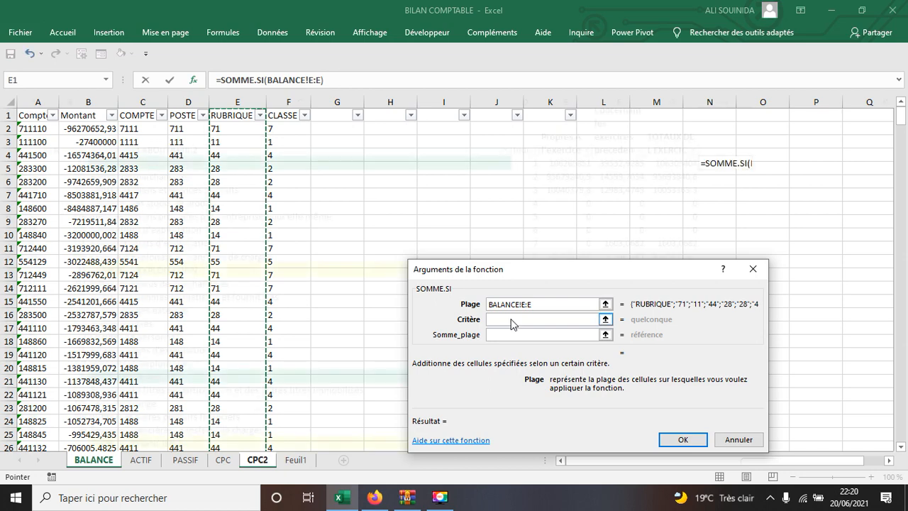
{"action": "left_click", "coordinate": [513, 320]}
{"action": "left_click", "coordinate": [70, 163]}
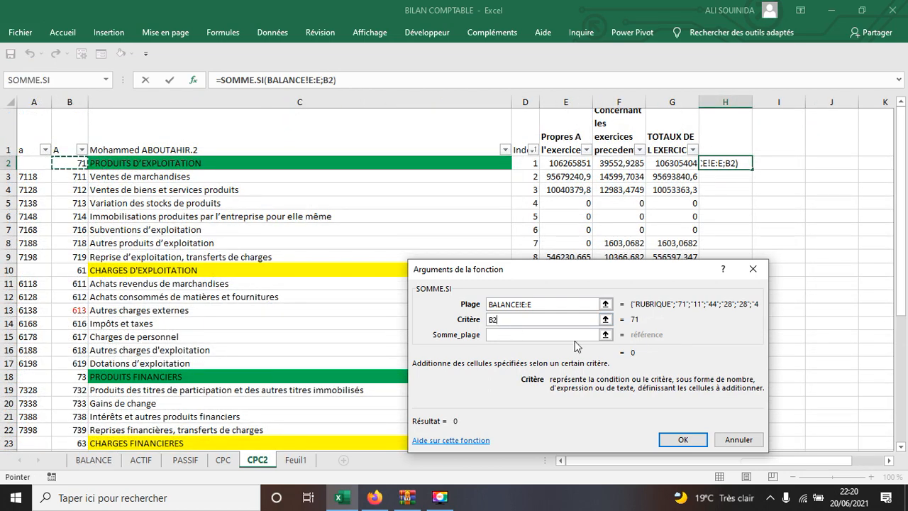
{"action": "left_click", "coordinate": [519, 334]}
{"action": "left_click", "coordinate": [79, 459]}
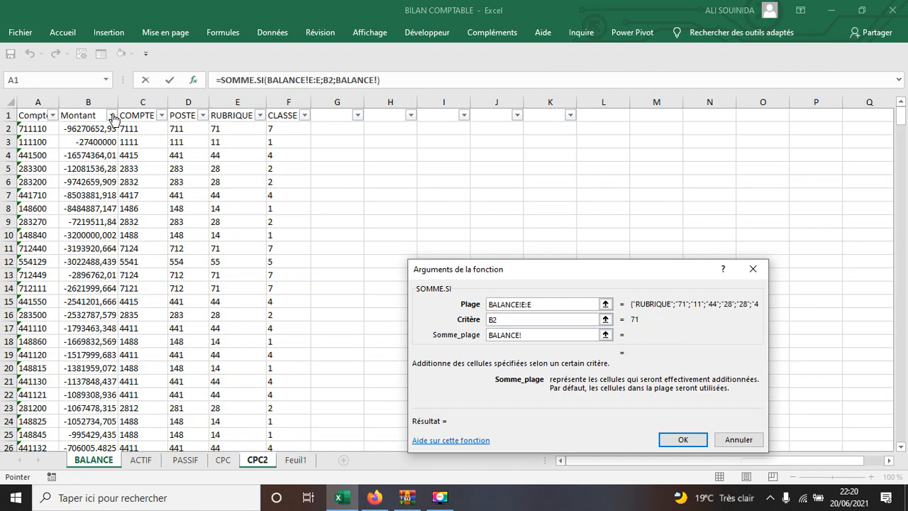
{"action": "left_click", "coordinate": [91, 101]}
{"action": "left_click", "coordinate": [683, 439]}
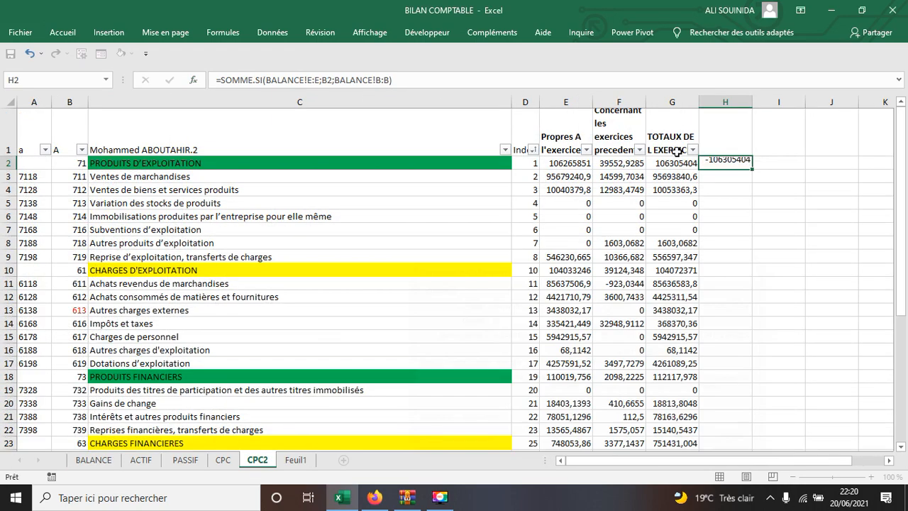
Check the amount signs on the BALANCE sheet and multiply the SOMME.SI formula in CPC2 cell H2 by -1
{"action": "left_click", "coordinate": [92, 460]}
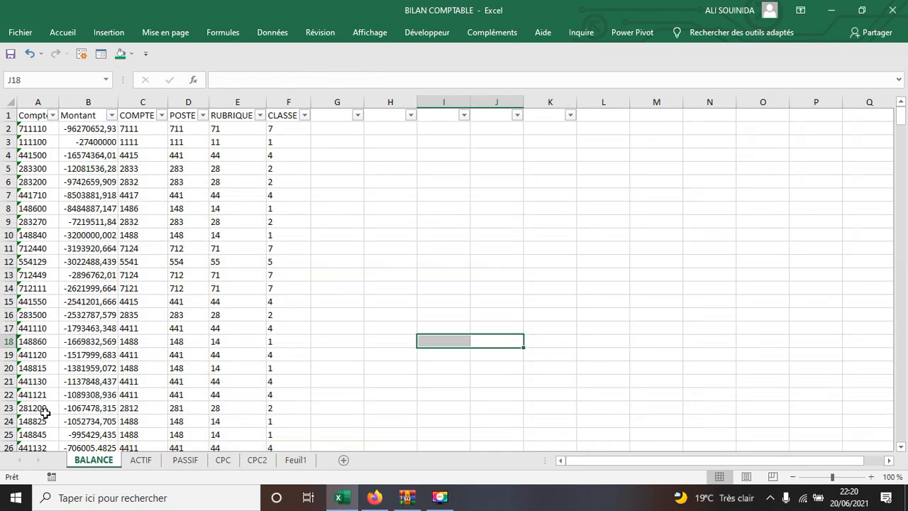
{"action": "left_click", "coordinate": [257, 462]}
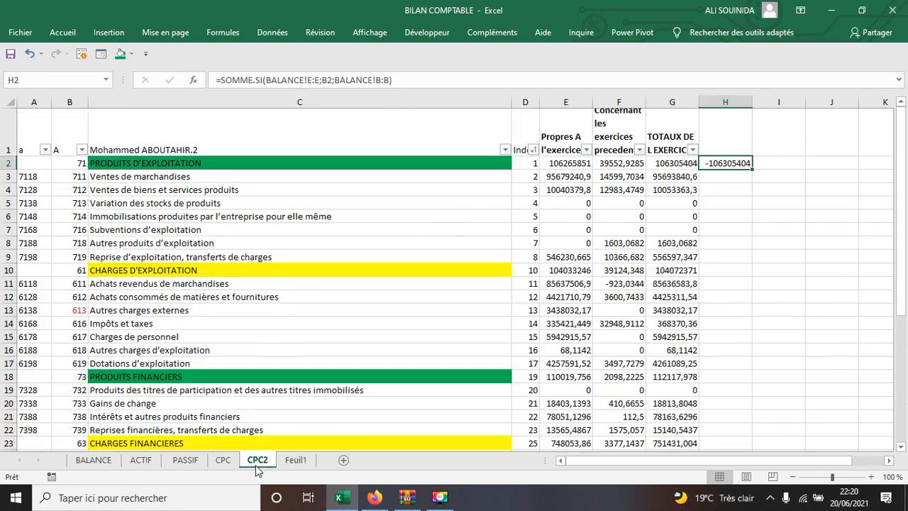
{"action": "key", "text": "F2"}
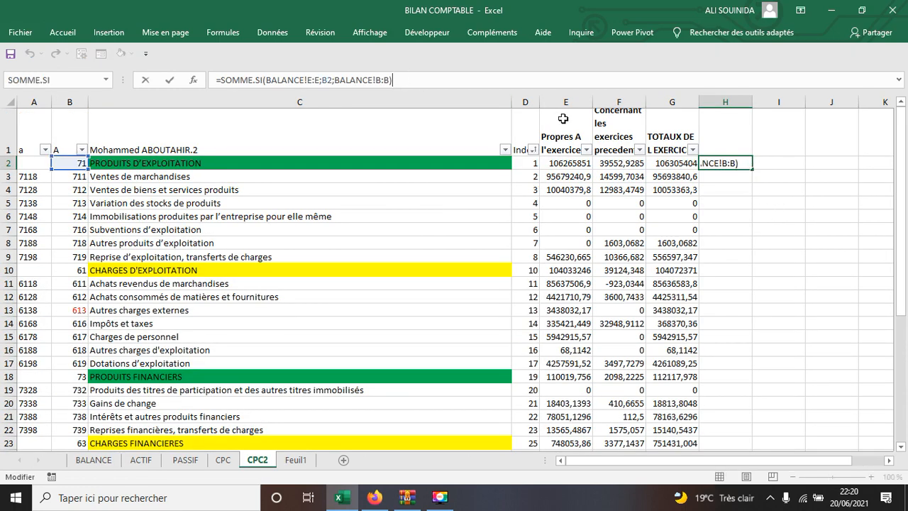
{"action": "key", "text": "Return"}
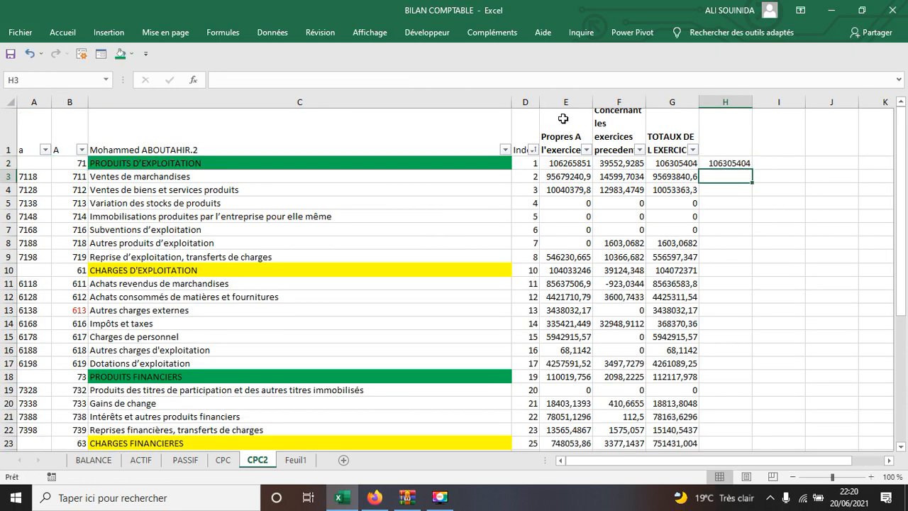
Enter the formula +G2-H2 in I2 to compute the difference between the exercise total and the balance sum
{"action": "left_click", "coordinate": [779, 165]}
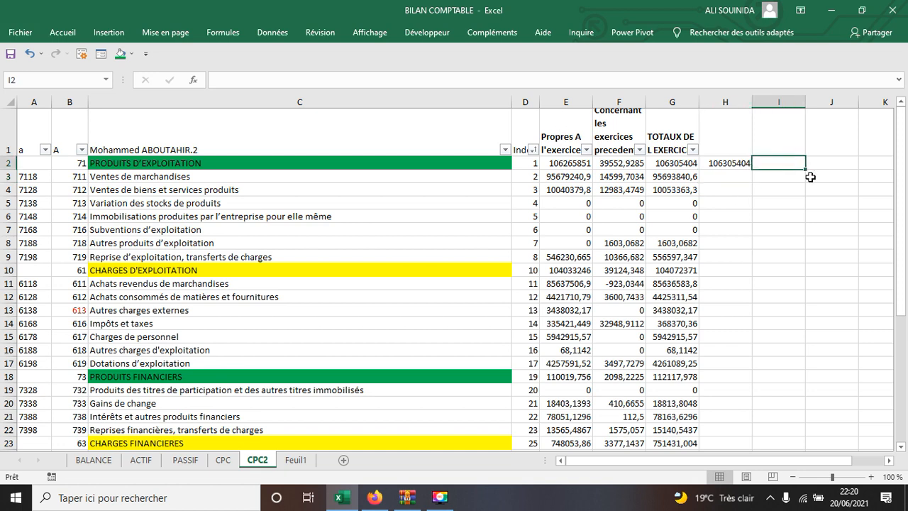
{"action": "type", "text": "+"}
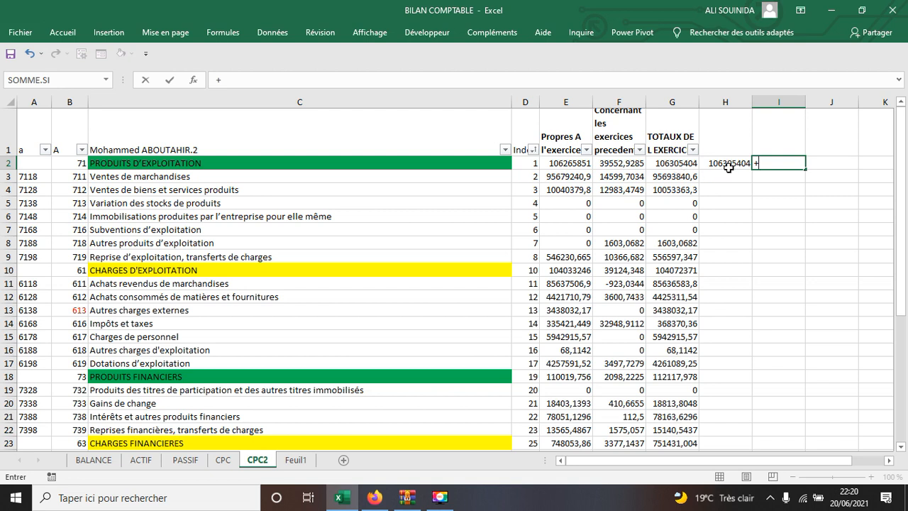
{"action": "left_click", "coordinate": [682, 163]}
{"action": "type", "text": "-"}
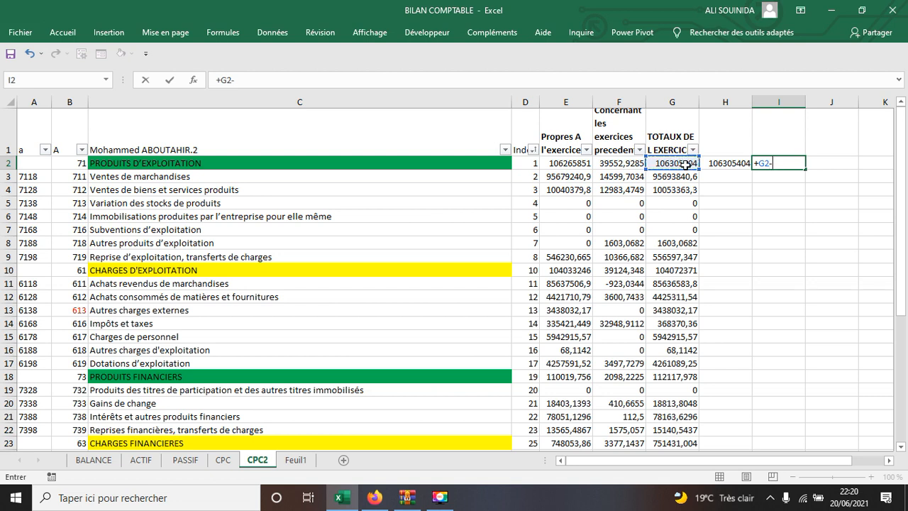
{"action": "left_click", "coordinate": [736, 162]}
{"action": "key", "text": "Return"}
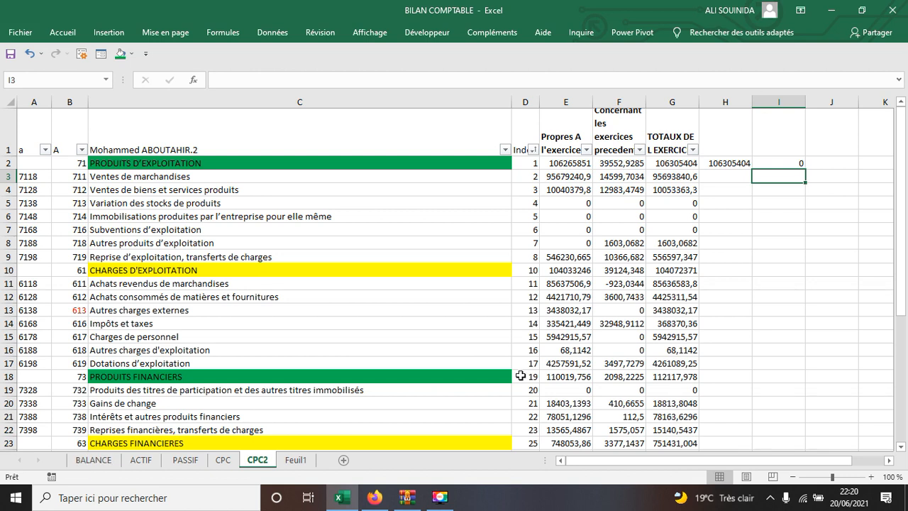
Copy the check formulas in H2:I2 to H18:I18 on the PRODUITS FINANCIERS row
{"action": "left_click", "coordinate": [724, 162]}
{"action": "left_click_drag", "start_coordinate": [725, 162], "coordinate": [778, 162]}
{"action": "right_click", "coordinate": [778, 162]}
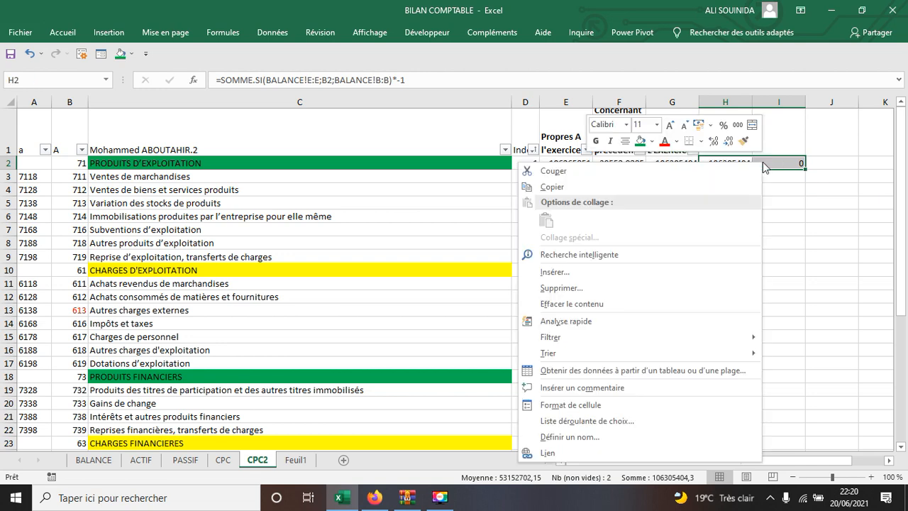
{"action": "left_click", "coordinate": [589, 188]}
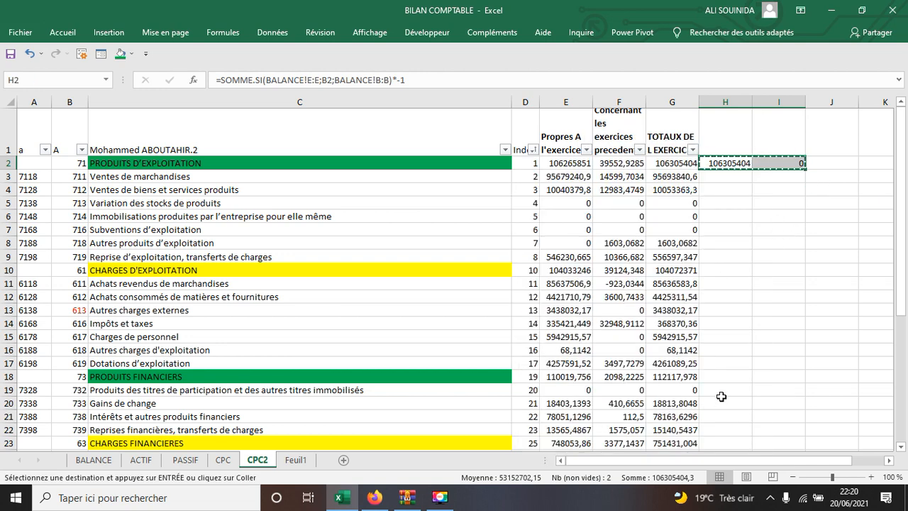
{"action": "right_click", "coordinate": [733, 378]}
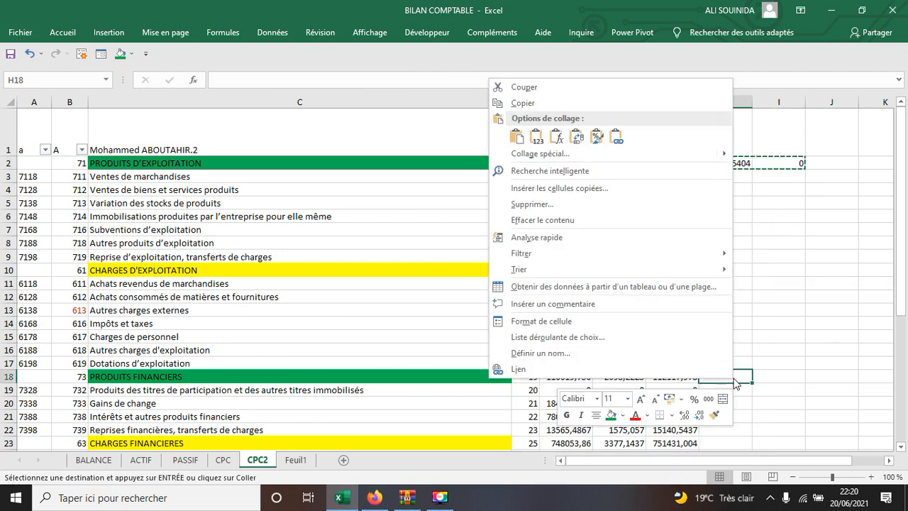
{"action": "left_click", "coordinate": [567, 140]}
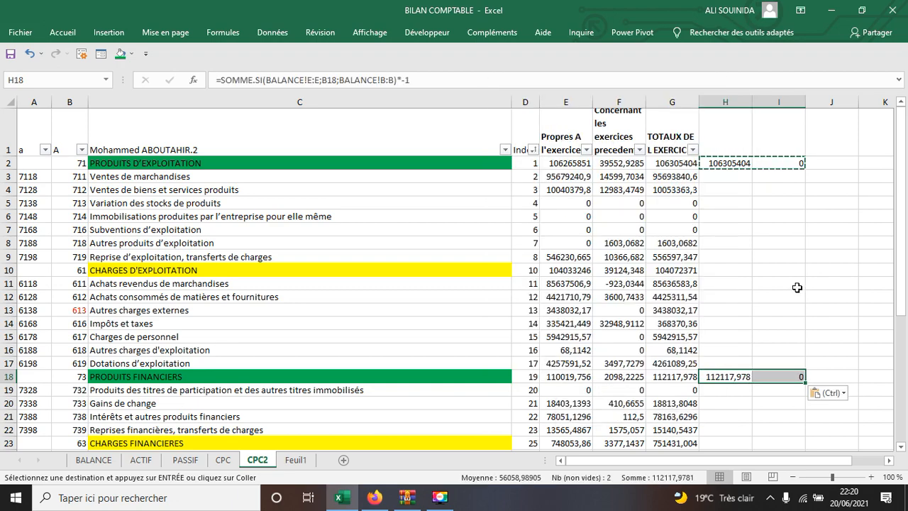
Paste the copied check formulas into H28:I28 on the PRODUITS NON COURANTS row and inspect the difference formula
{"action": "scroll", "coordinate": [773, 286], "scroll_direction": "down", "scroll_amount": 5}
{"action": "left_click", "coordinate": [743, 273]}
{"action": "right_click", "coordinate": [744, 273]}
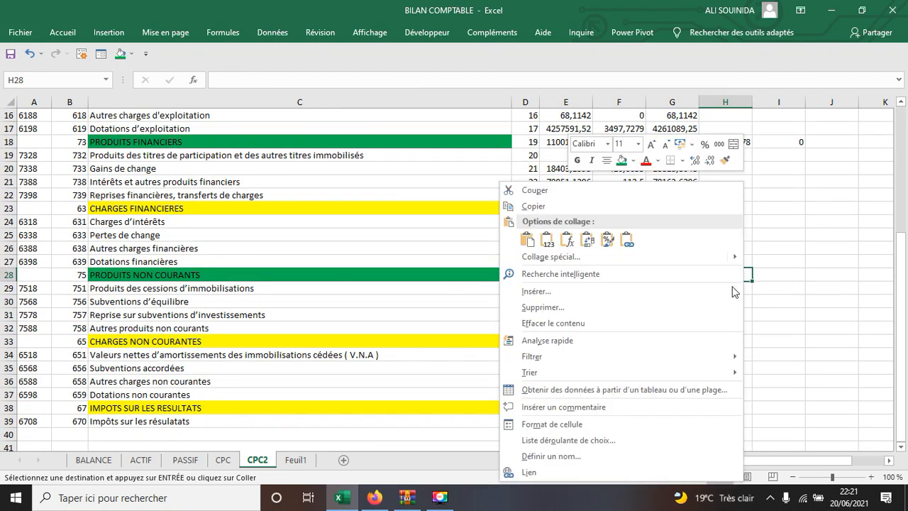
{"action": "left_click", "coordinate": [569, 243]}
{"action": "left_click", "coordinate": [779, 276]}
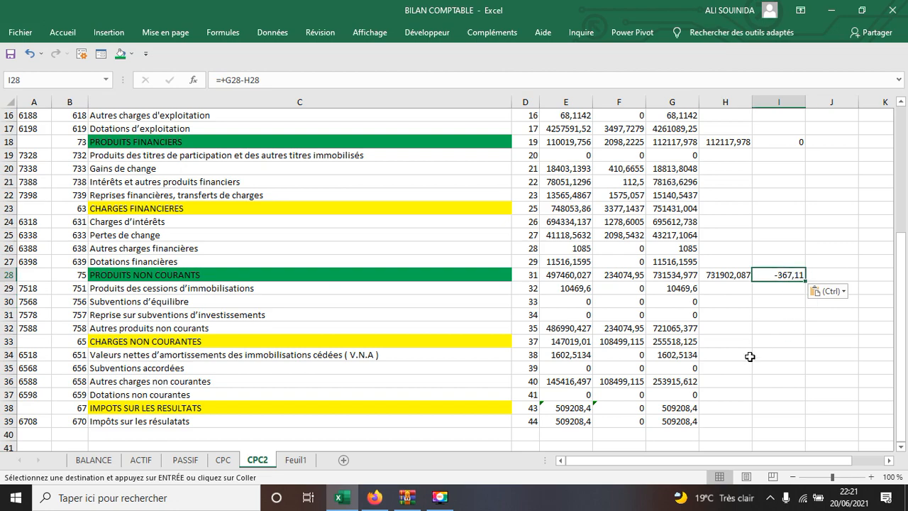
Copy H2:I2 again and paste it into H10:I10 on the CHARGES D'EXPLOITATION row
{"action": "scroll", "coordinate": [750, 357], "scroll_direction": "up", "scroll_amount": 5}
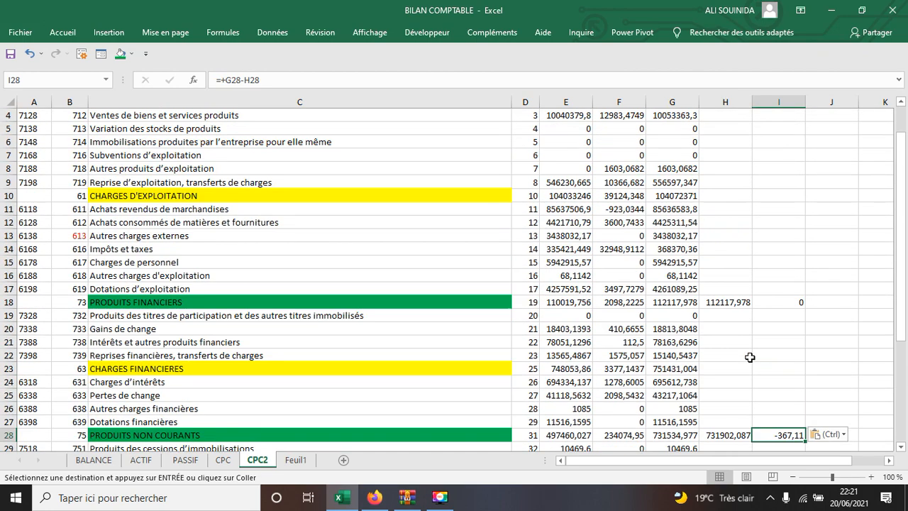
{"action": "left_click_drag", "start_coordinate": [736, 165], "coordinate": [762, 164]}
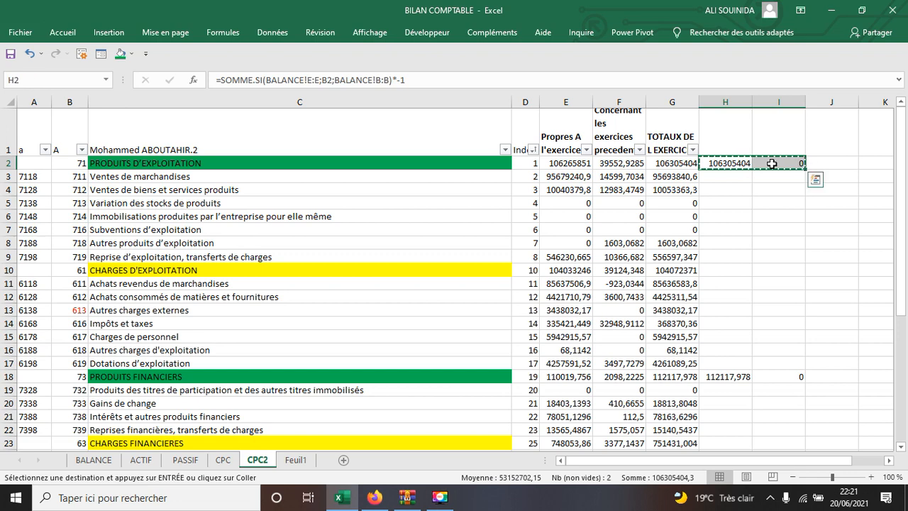
{"action": "right_click", "coordinate": [765, 165]}
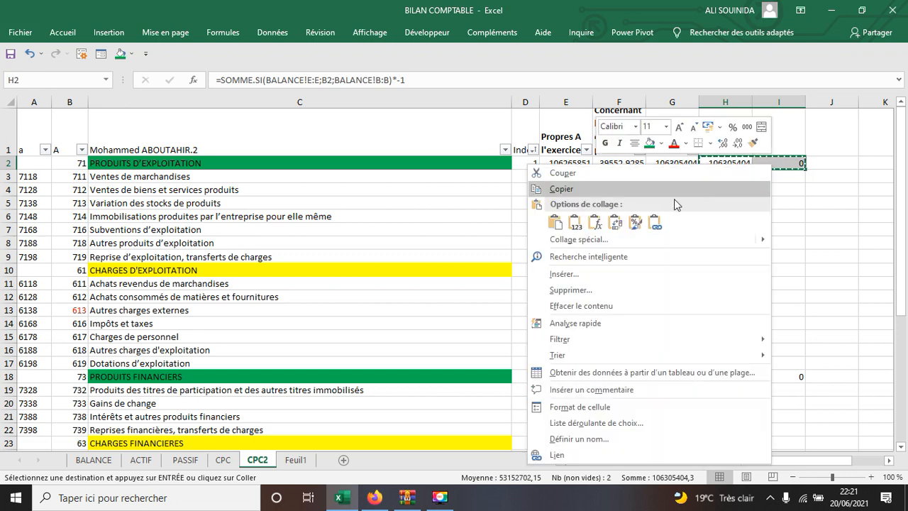
{"action": "left_click", "coordinate": [559, 189]}
{"action": "right_click", "coordinate": [722, 269]}
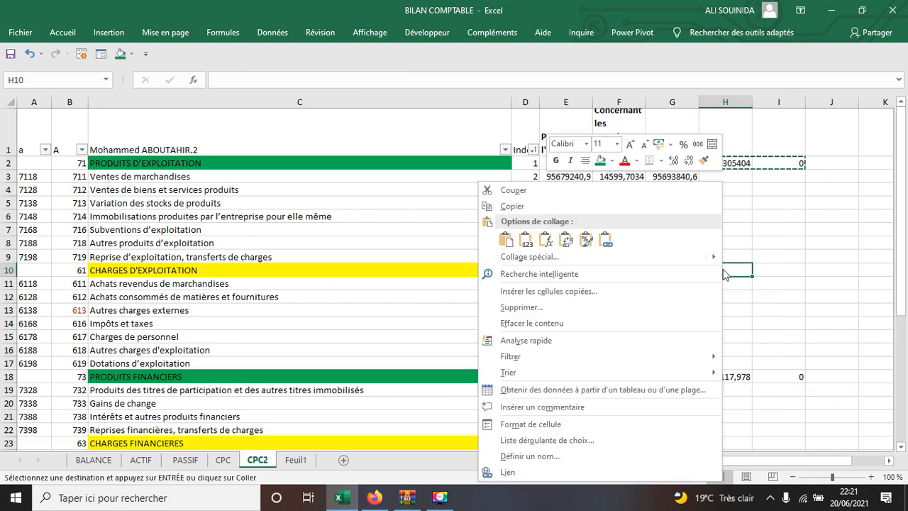
{"action": "left_click", "coordinate": [505, 239]}
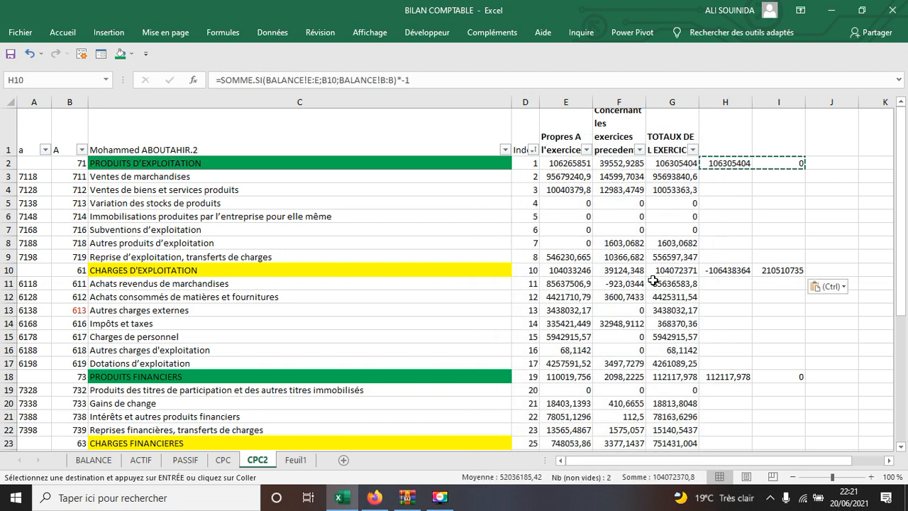
{"action": "left_click", "coordinate": [827, 298]}
Remove the *-1 multiplier from the SOMME.SI formula in H10 and check the difference in I10
{"action": "left_click", "coordinate": [773, 271]}
{"action": "left_click", "coordinate": [732, 272]}
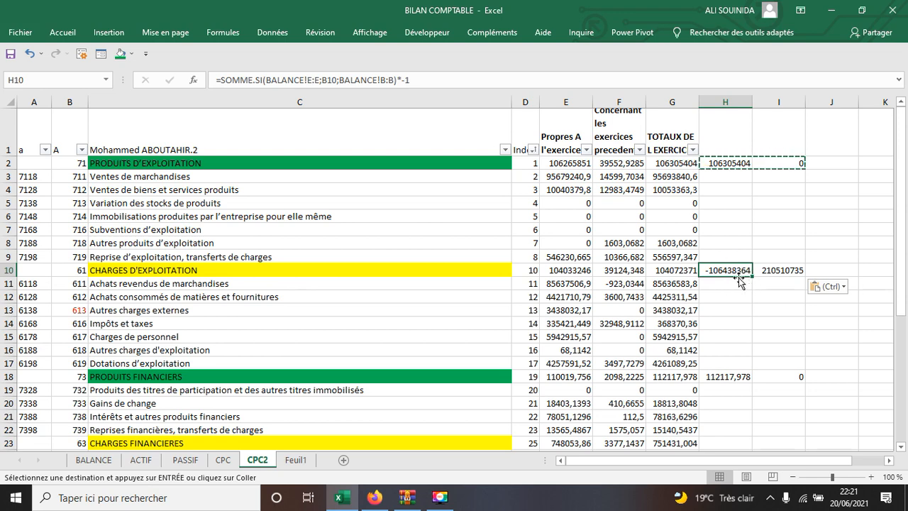
{"action": "left_click", "coordinate": [417, 80]}
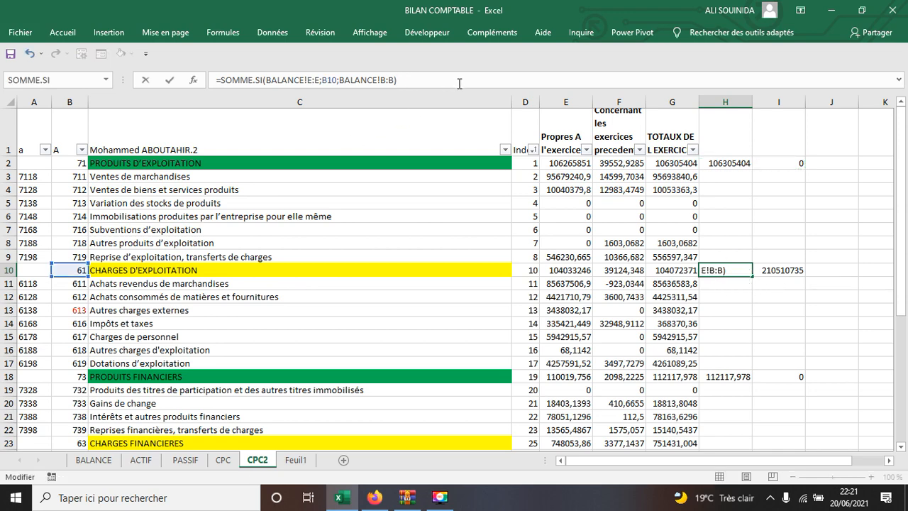
{"action": "key", "text": "Return"}
{"action": "left_click", "coordinate": [781, 269]}
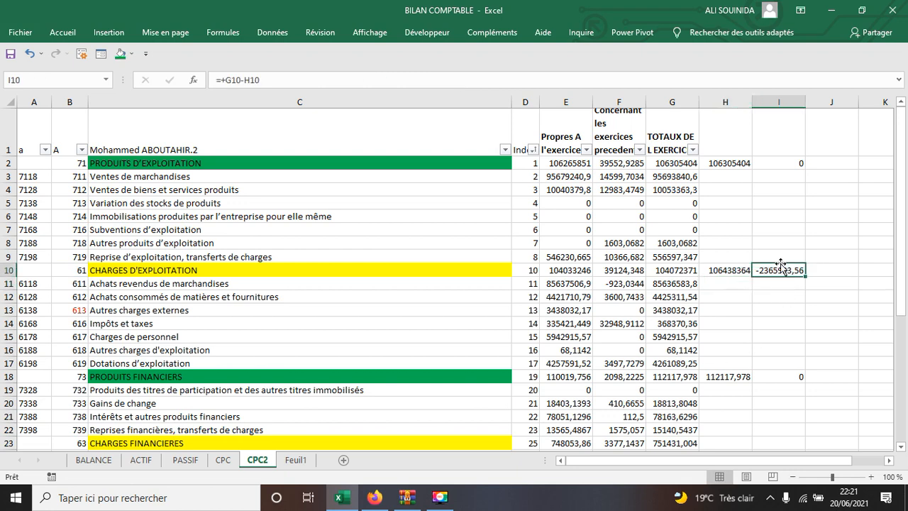
Copy the check formulas in H10:I10 to H23:I23 on the CHARGES FINANCIERES row
{"action": "left_click_drag", "start_coordinate": [729, 266], "coordinate": [777, 271]}
{"action": "right_click", "coordinate": [776, 274]}
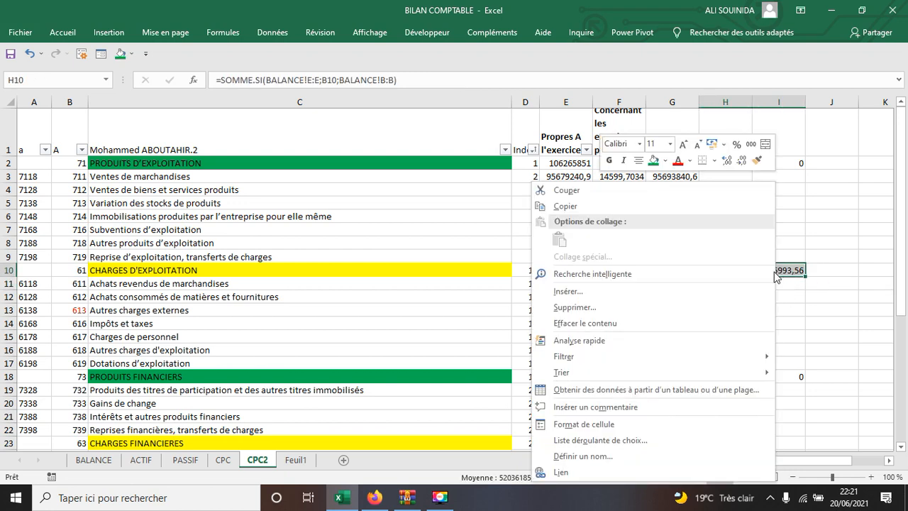
{"action": "left_click", "coordinate": [580, 207]}
{"action": "scroll", "coordinate": [754, 304], "scroll_direction": "down", "scroll_amount": 4}
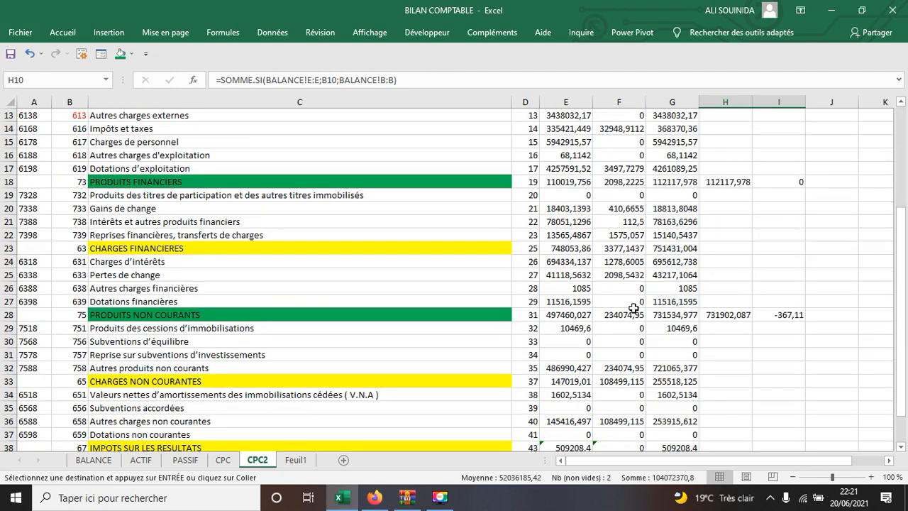
{"action": "right_click", "coordinate": [735, 249]}
{"action": "left_click", "coordinate": [474, 241]}
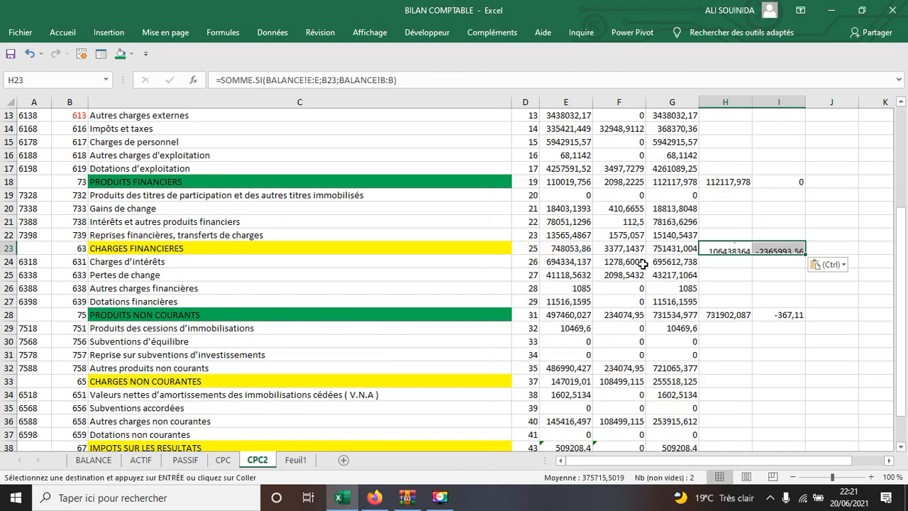
Paste the copied check formulas into H33:I33 for CHARGES NON COURANTES and H38:I38 for IMPOTS SUR LES RESULTATS
{"action": "right_click", "coordinate": [720, 383]}
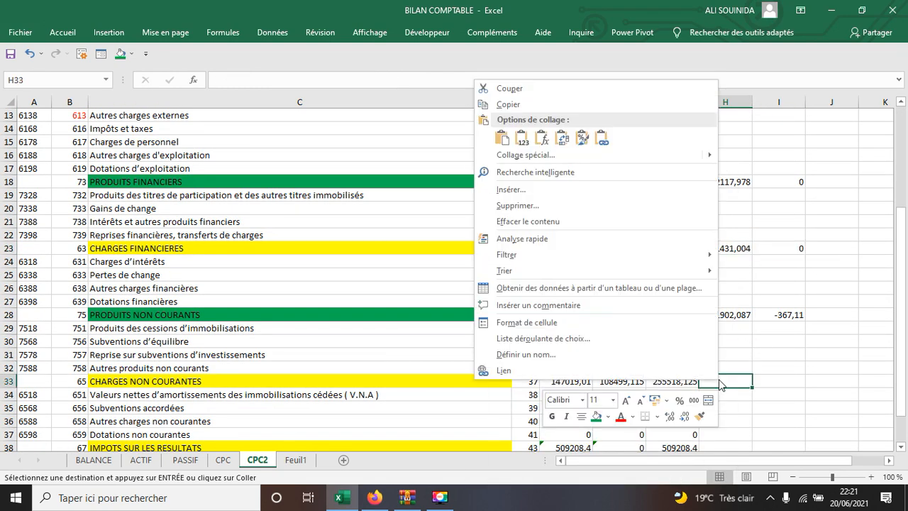
{"action": "left_click", "coordinate": [505, 136]}
{"action": "scroll", "coordinate": [727, 368], "scroll_direction": "down", "scroll_amount": 3}
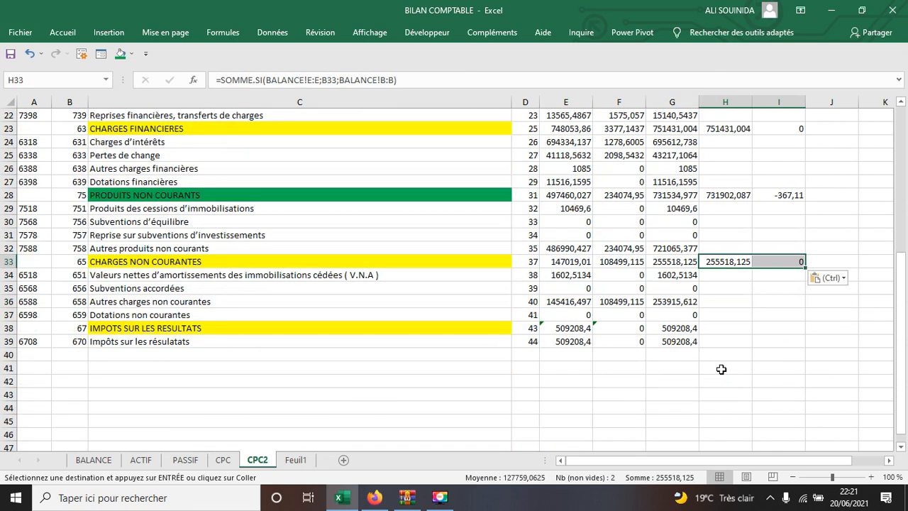
{"action": "right_click", "coordinate": [731, 332]}
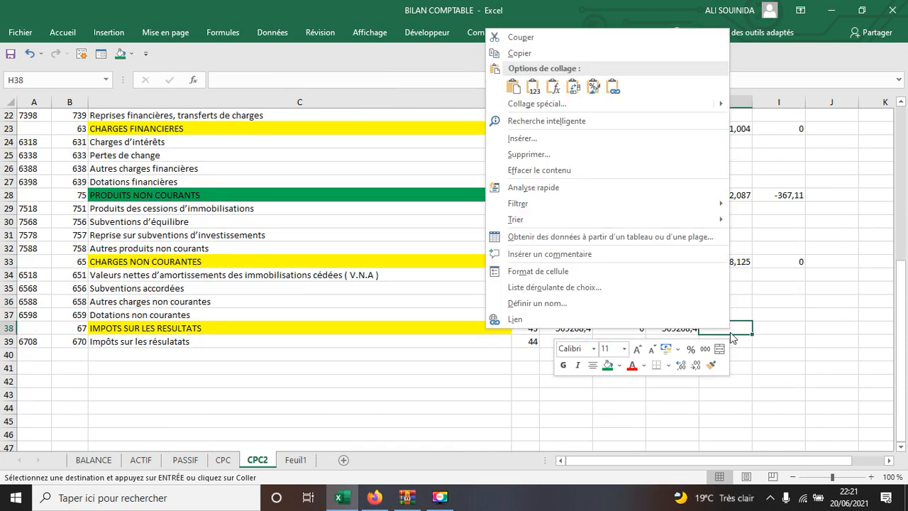
{"action": "left_click", "coordinate": [517, 88]}
{"action": "left_click", "coordinate": [815, 367]}
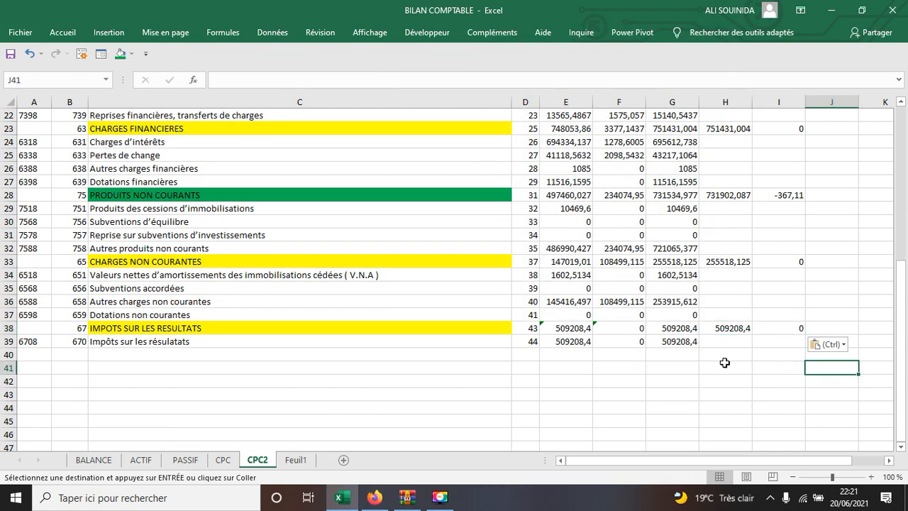
End the copy mode and examine the CHARGES D'EXPLOITATION difference and the code in B13 for Autres charges externes
{"action": "scroll", "coordinate": [725, 363], "scroll_direction": "up", "scroll_amount": 4}
{"action": "scroll", "coordinate": [748, 324], "scroll_direction": "up", "scroll_amount": 3}
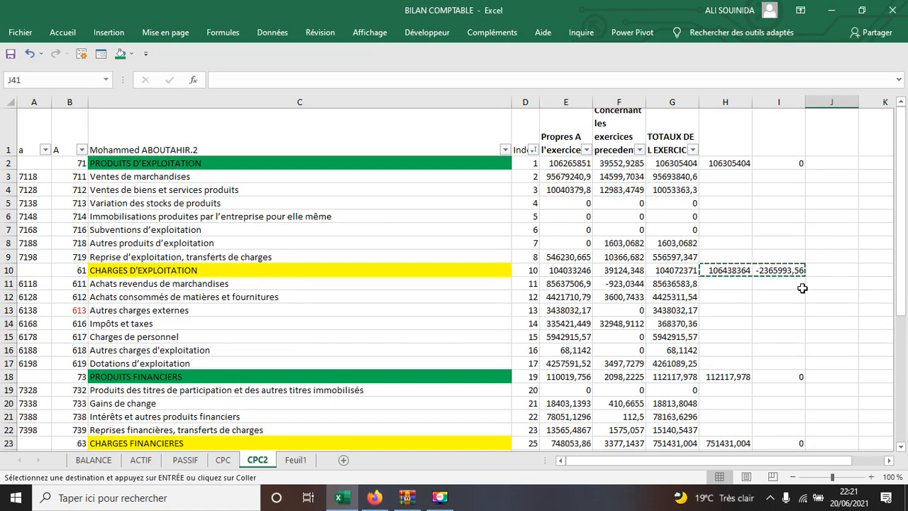
{"action": "key", "text": "Escape"}
{"action": "scroll", "coordinate": [830, 262], "scroll_direction": "up", "scroll_amount": 10}
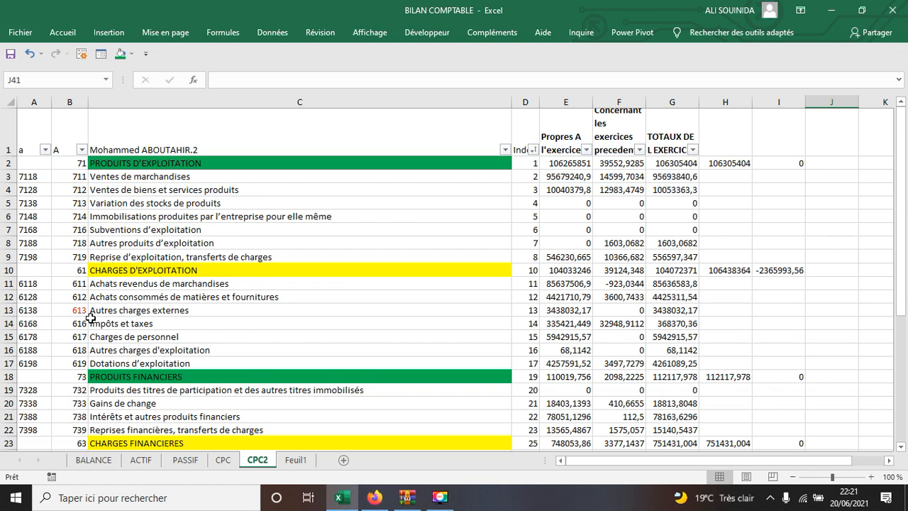
{"action": "left_click", "coordinate": [82, 312]}
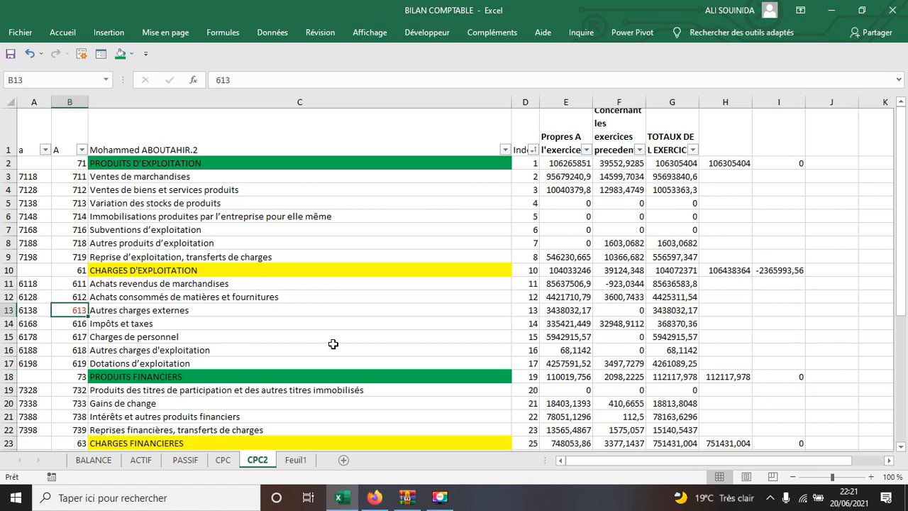
Filter the POSTE column of the BALANCE sheet to show only 614
{"action": "left_click", "coordinate": [93, 460]}
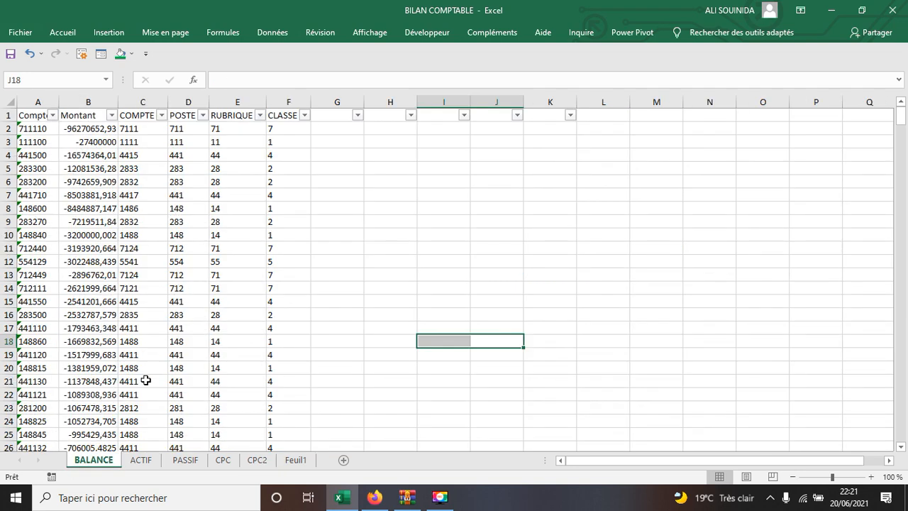
{"action": "left_click", "coordinate": [203, 115]}
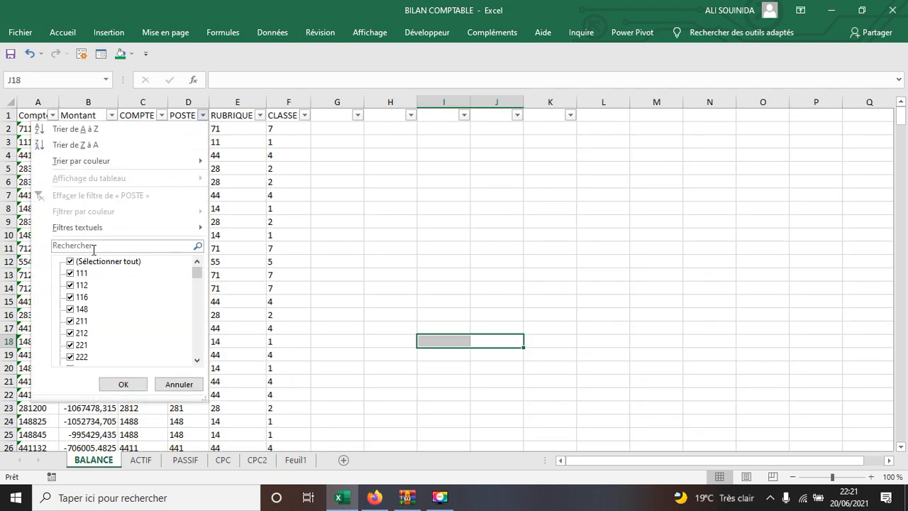
{"action": "left_click", "coordinate": [78, 263]}
{"action": "left_click_drag", "start_coordinate": [197, 277], "coordinate": [190, 324]}
{"action": "scroll", "coordinate": [101, 359], "scroll_direction": "down", "scroll_amount": 1}
{"action": "left_click", "coordinate": [79, 345]}
{"action": "left_click", "coordinate": [71, 356]}
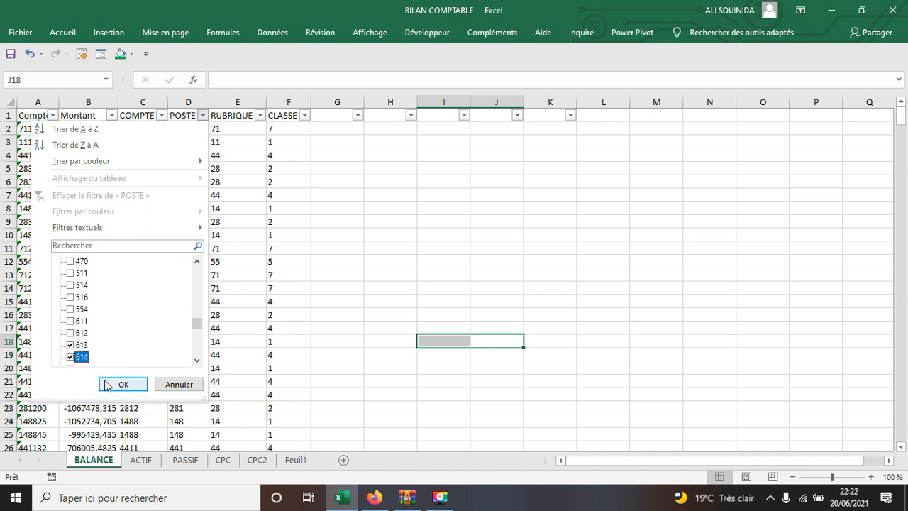
{"action": "left_click", "coordinate": [72, 346]}
{"action": "left_click", "coordinate": [106, 384]}
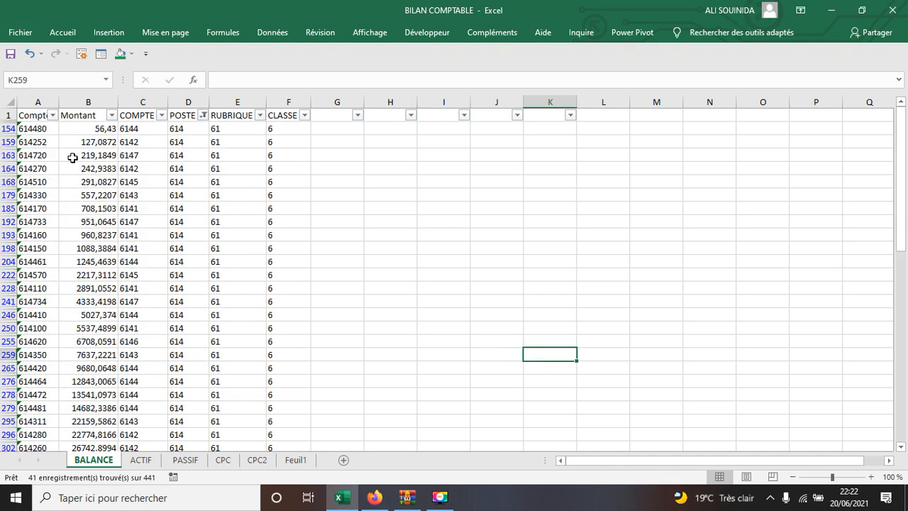
Compare the sum of the filtered Montant column with the CHARGES D'EXPLOITATION difference on CPC2, then return to BALANCE
{"action": "left_click", "coordinate": [88, 103]}
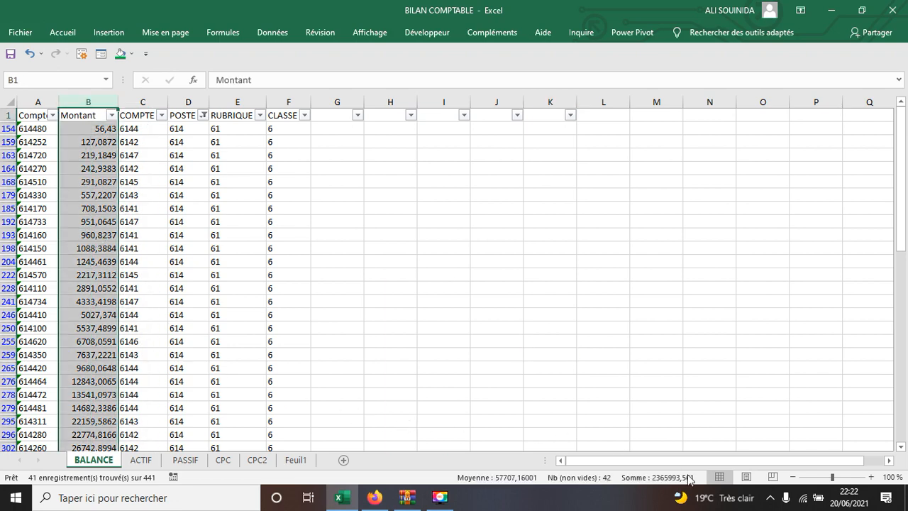
{"action": "left_click", "coordinate": [256, 459]}
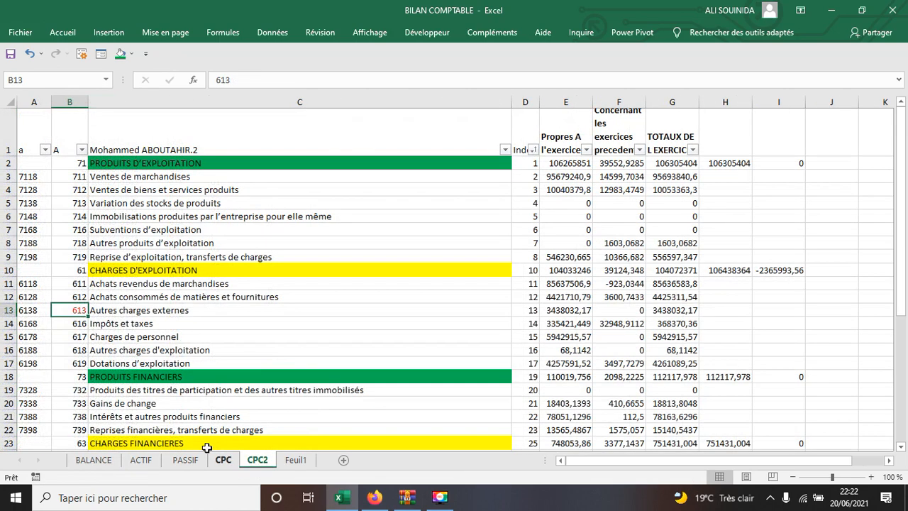
{"action": "left_click", "coordinate": [93, 460]}
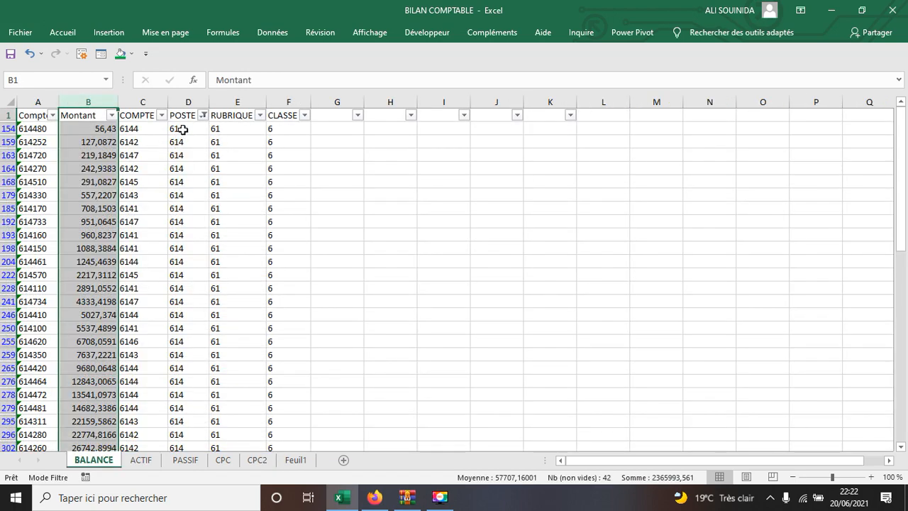
Reset the POSTE filter on the BALANCE sheet to show all records
{"action": "left_click", "coordinate": [183, 130]}
{"action": "left_click", "coordinate": [203, 115]}
{"action": "left_click", "coordinate": [78, 261]}
{"action": "left_click", "coordinate": [124, 383]}
{"action": "left_click", "coordinate": [549, 288]}
Copy the GAUCHE($A2;3) expression from the formula in D2 without changing the cell
{"action": "left_click", "coordinate": [178, 128]}
{"action": "left_click", "coordinate": [224, 80]}
{"action": "left_click_drag", "start_coordinate": [222, 79], "coordinate": [284, 79]}
{"action": "right_click", "coordinate": [266, 83]}
{"action": "left_click", "coordinate": [295, 105]}
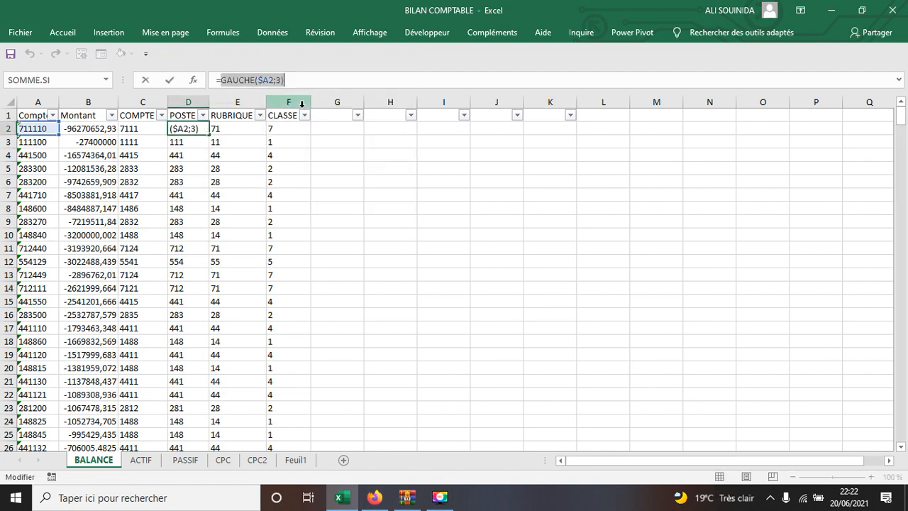
{"action": "left_click", "coordinate": [146, 79]}
Change the formula in D2 to =SI(GAUCHE($A2;3)="614";"613";GAUCHE($A2;3)) so that poste 614 is mapped to 613
{"action": "left_click", "coordinate": [221, 80]}
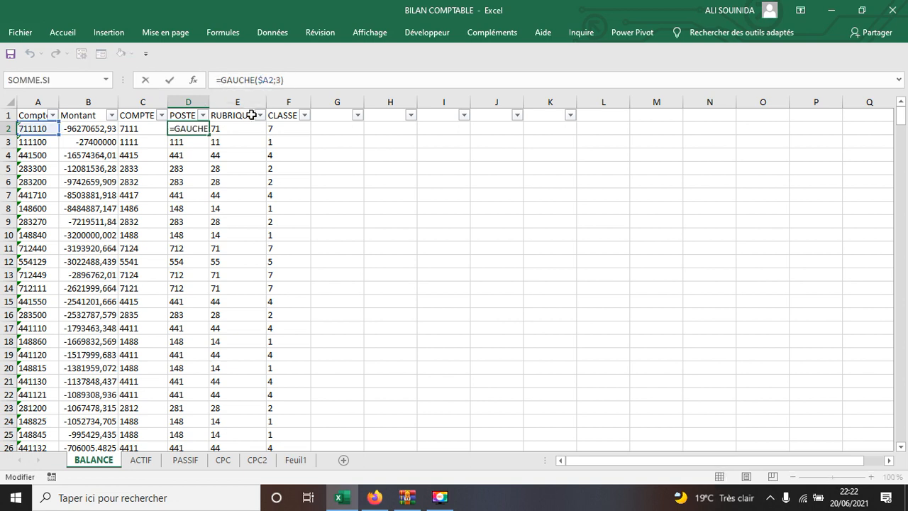
{"action": "type", "text": "si"}
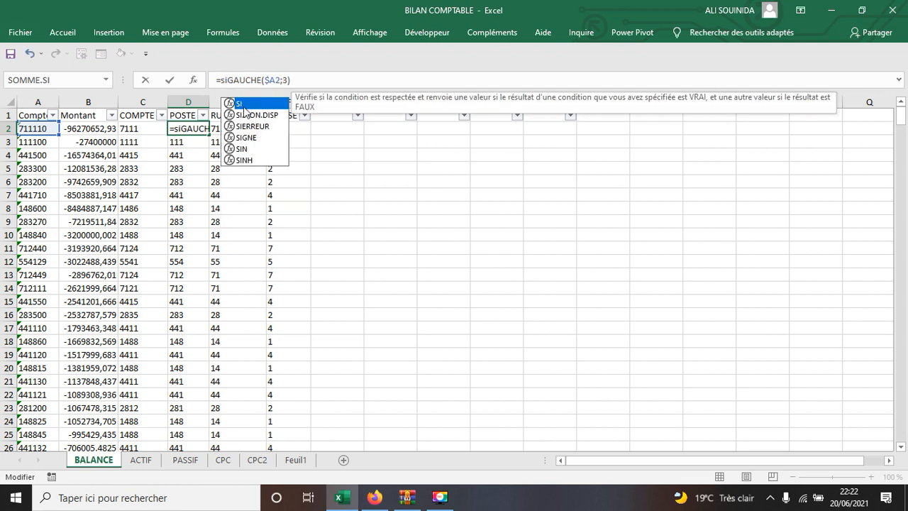
{"action": "double_click", "coordinate": [244, 104]}
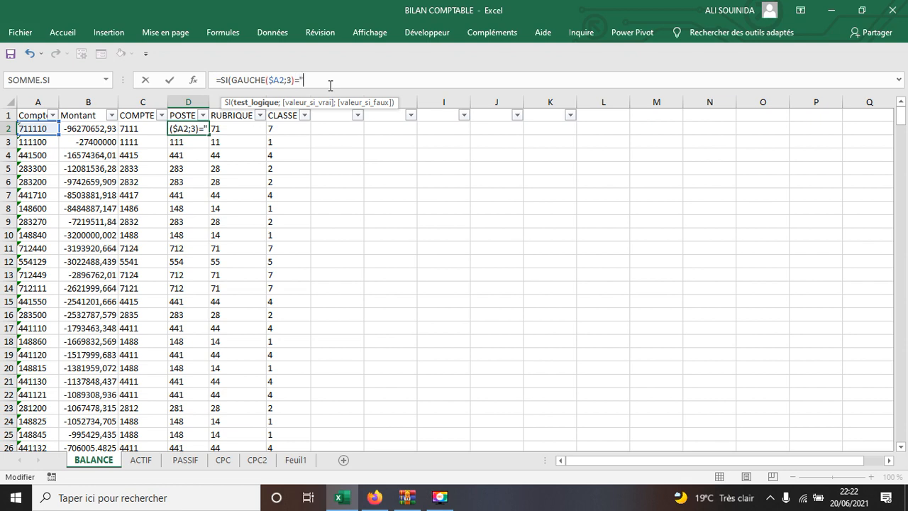
{"action": "type", "text": "614\";"}
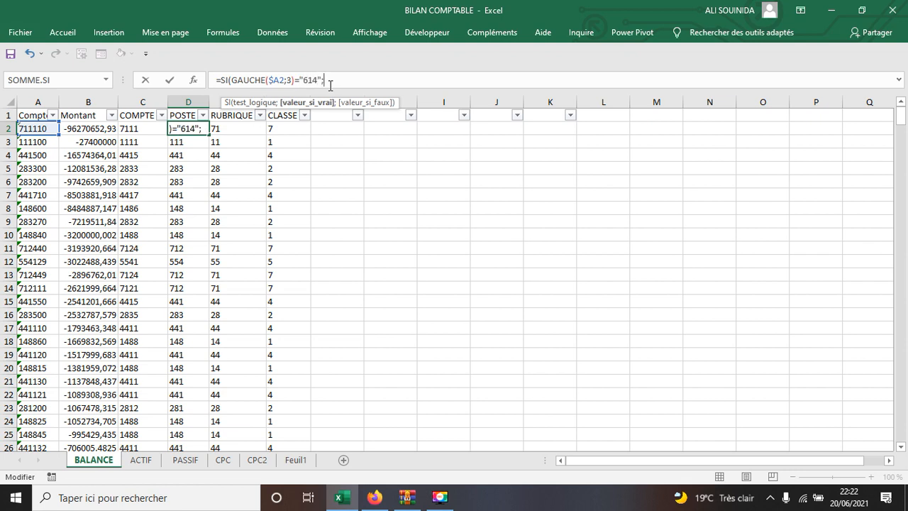
{"action": "type", "text": "\"613\";"}
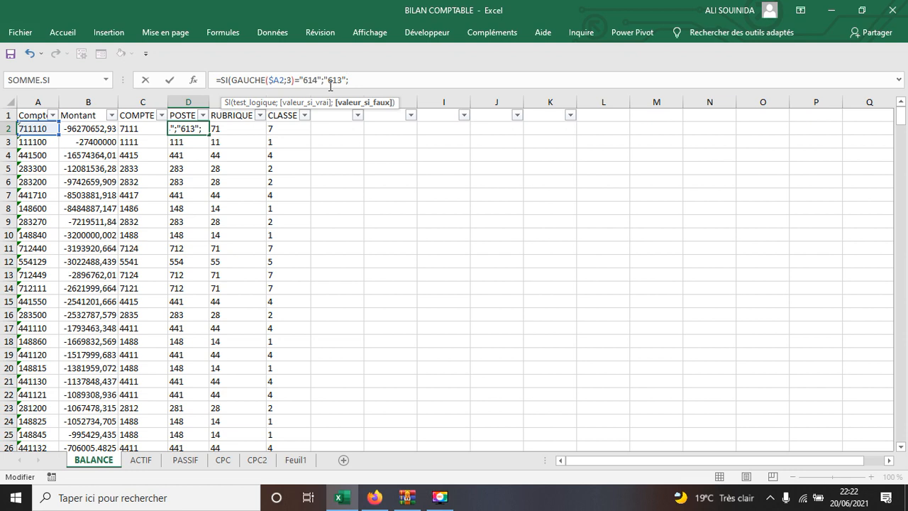
{"action": "key", "text": "ctrl+v"}
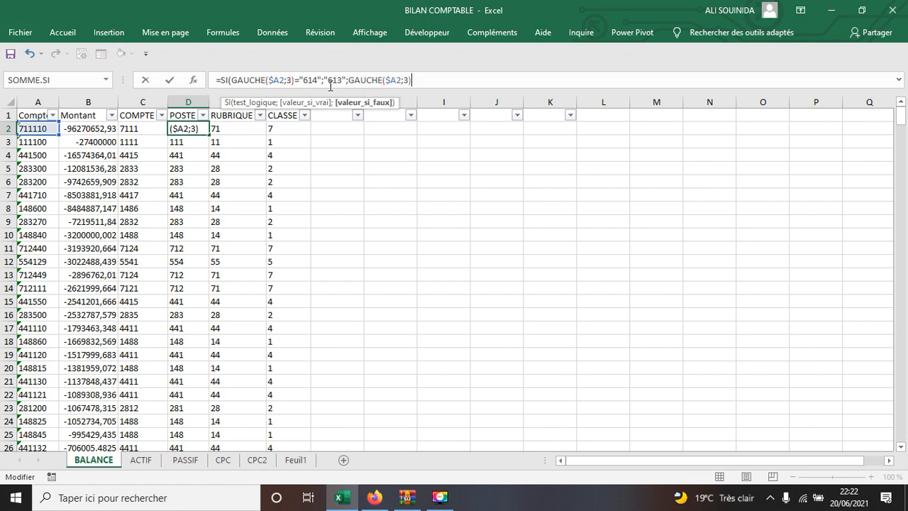
{"action": "type", "text": ")"}
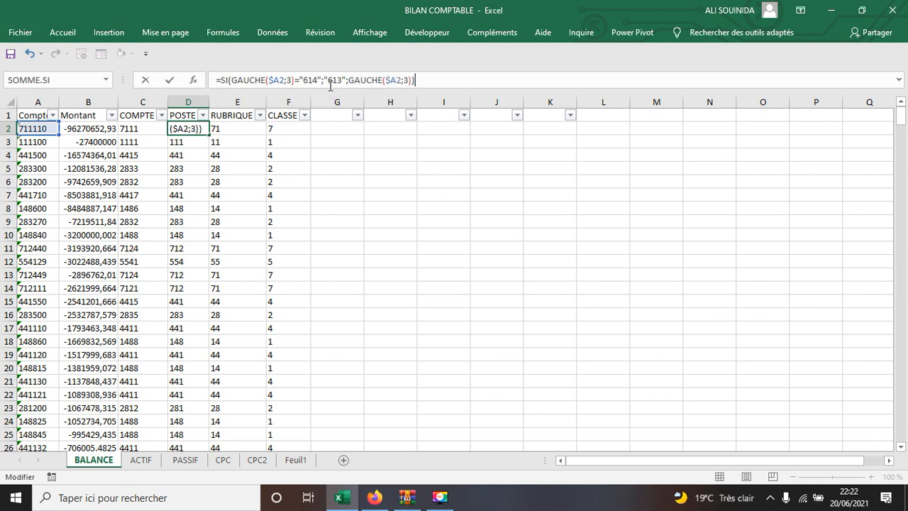
{"action": "key", "text": "Return"}
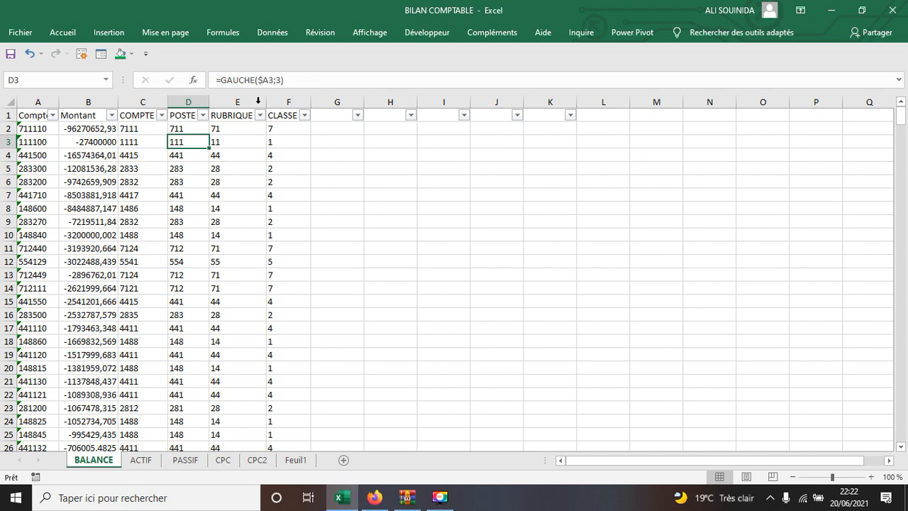
Fill the D2 formula down the whole POSTE column and check the CHARGES D'EXPLOITATION difference in I10 on CPC2
{"action": "left_click", "coordinate": [183, 130]}
{"action": "double_click", "coordinate": [209, 134]}
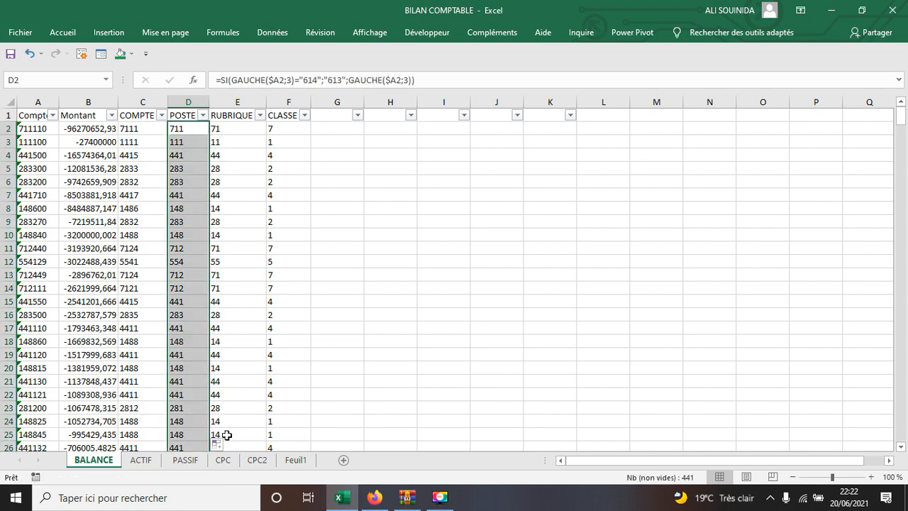
{"action": "left_click", "coordinate": [258, 460]}
{"action": "left_click", "coordinate": [800, 275]}
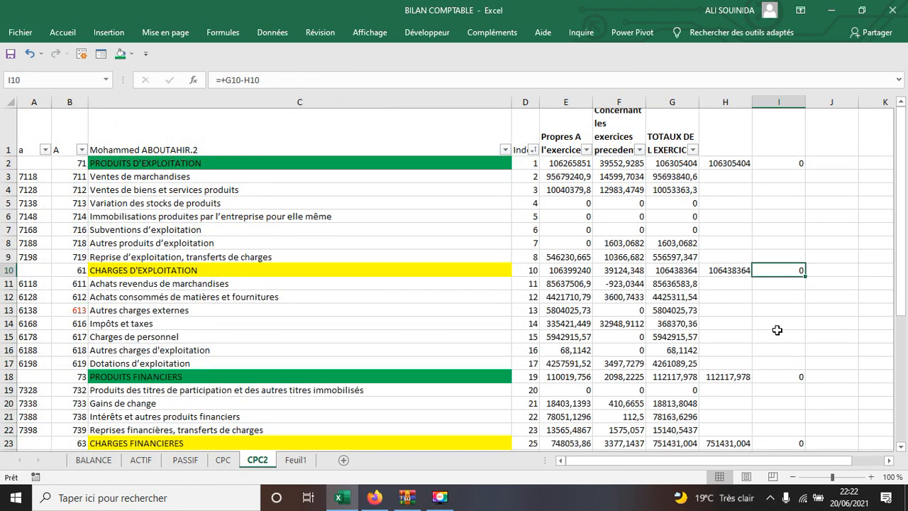
Inspect the PRODUITS NON COURANTS difference in I28, then switch to Firefox and open the Plan cptable Maroc PDF
{"action": "scroll", "coordinate": [775, 331], "scroll_direction": "down", "scroll_amount": 5}
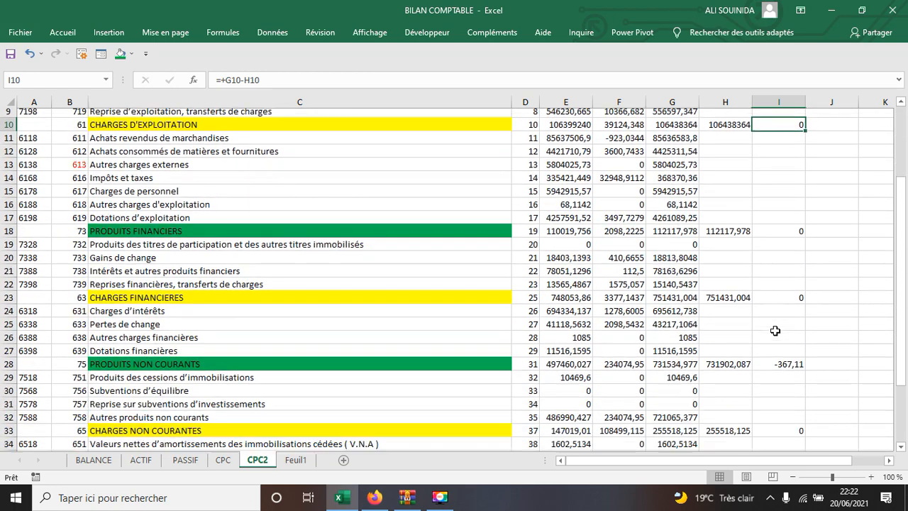
{"action": "left_click", "coordinate": [786, 277]}
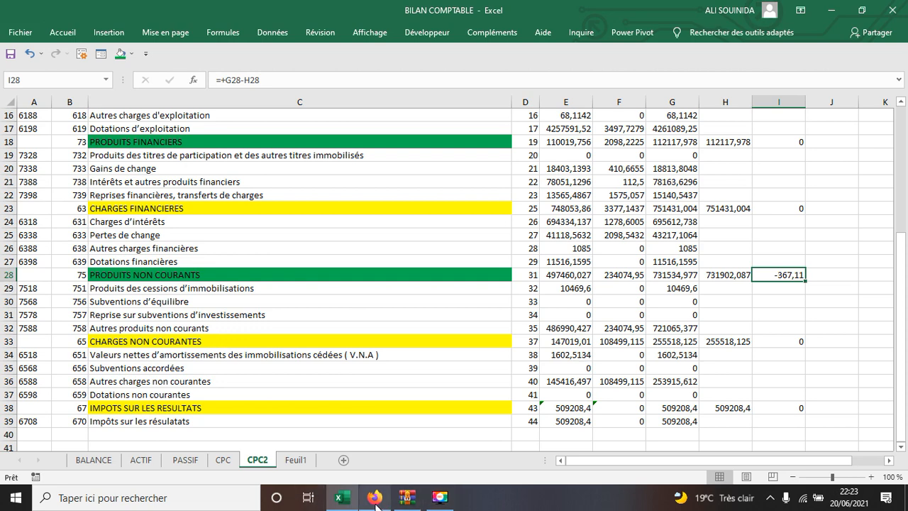
{"action": "mouse_move", "coordinate": [375, 503]}
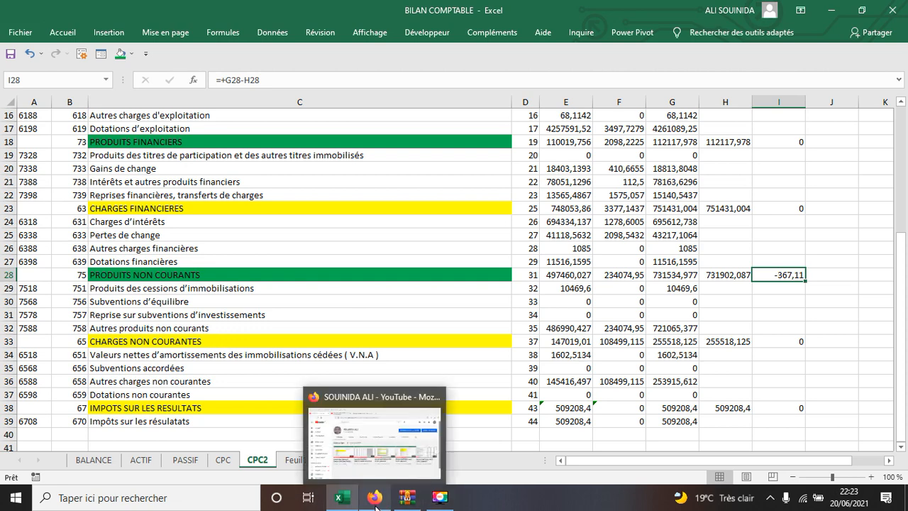
{"action": "left_click", "coordinate": [369, 457]}
{"action": "left_click", "coordinate": [355, 35]}
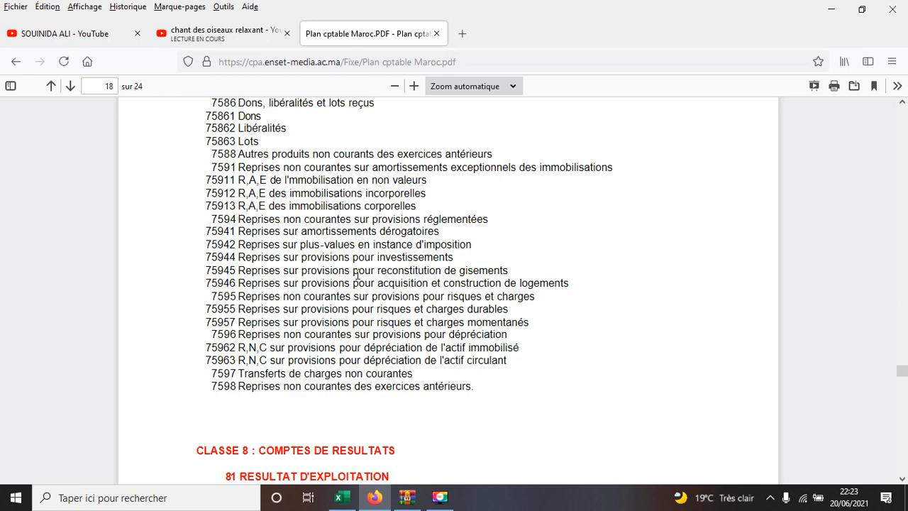
Examine the 75 PRODUITS NON COURANTS accounts in the PDF, then return to Excel and compare the same section on CPC2 and CPC
{"action": "scroll", "coordinate": [357, 275], "scroll_direction": "up", "scroll_amount": 2}
{"action": "scroll", "coordinate": [356, 275], "scroll_direction": "up", "scroll_amount": 12}
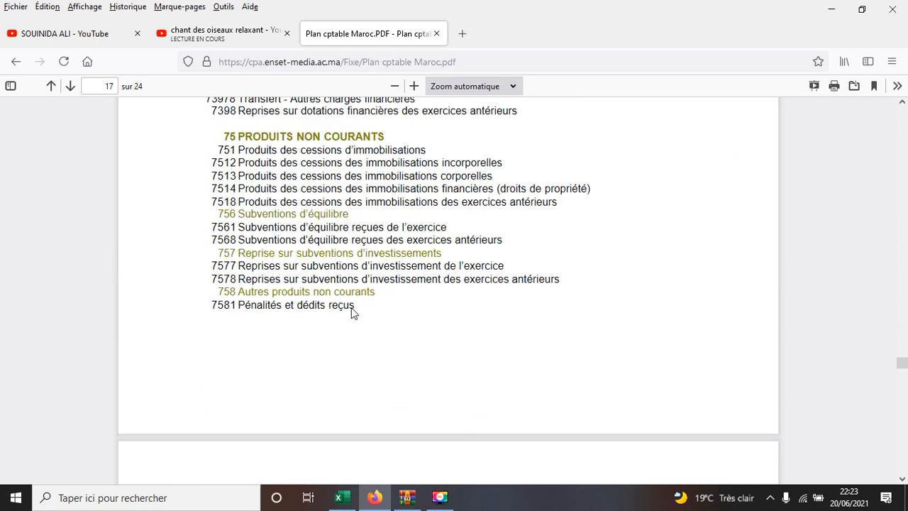
{"action": "scroll", "coordinate": [279, 293], "scroll_direction": "down", "scroll_amount": 10}
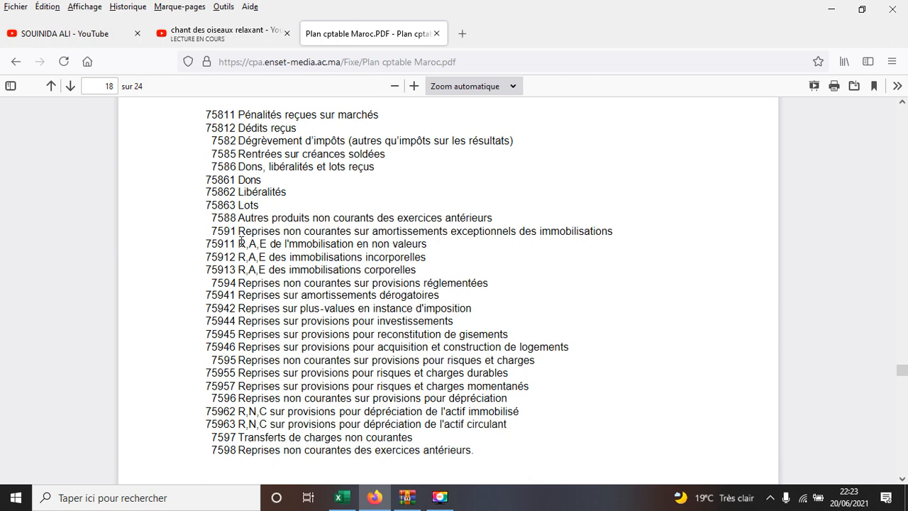
{"action": "scroll", "coordinate": [257, 258], "scroll_direction": "up", "scroll_amount": 4}
{"action": "scroll", "coordinate": [255, 259], "scroll_direction": "up", "scroll_amount": 1}
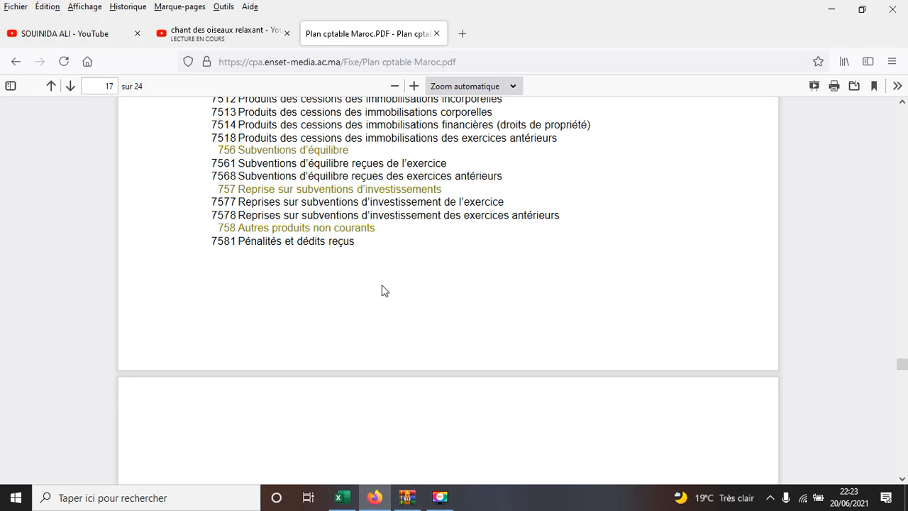
{"action": "left_click", "coordinate": [339, 497]}
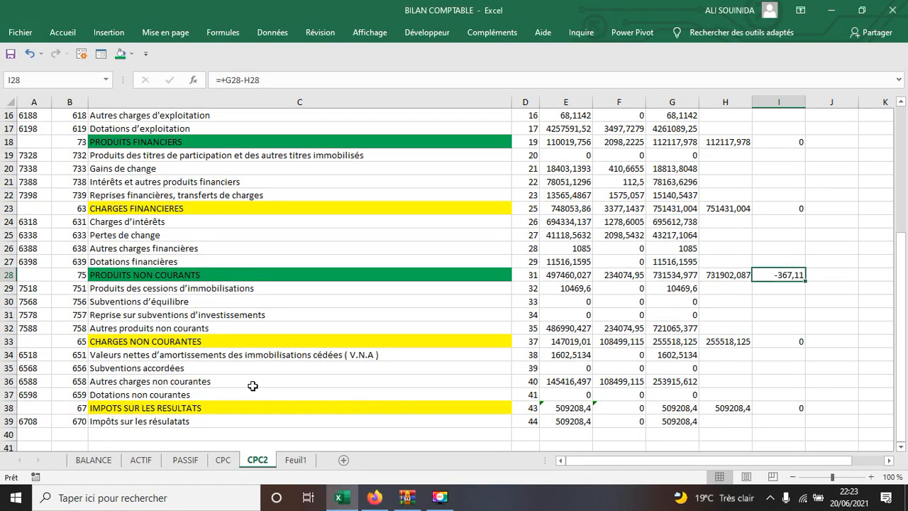
{"action": "scroll", "coordinate": [253, 385], "scroll_direction": "down", "scroll_amount": 1}
{"action": "scroll", "coordinate": [252, 385], "scroll_direction": "down", "scroll_amount": 1}
{"action": "left_click", "coordinate": [223, 460]}
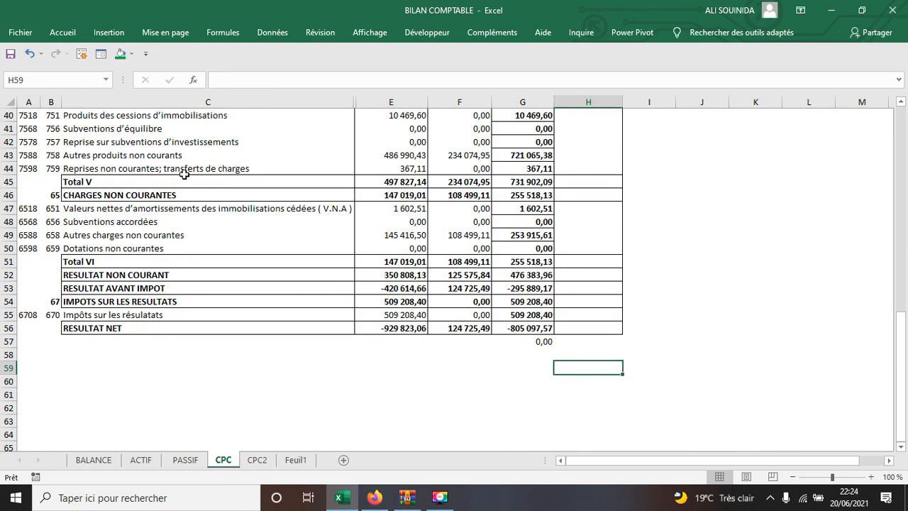
{"action": "left_click_drag", "start_coordinate": [57, 171], "coordinate": [213, 168]}
{"action": "right_click", "coordinate": [213, 168]}
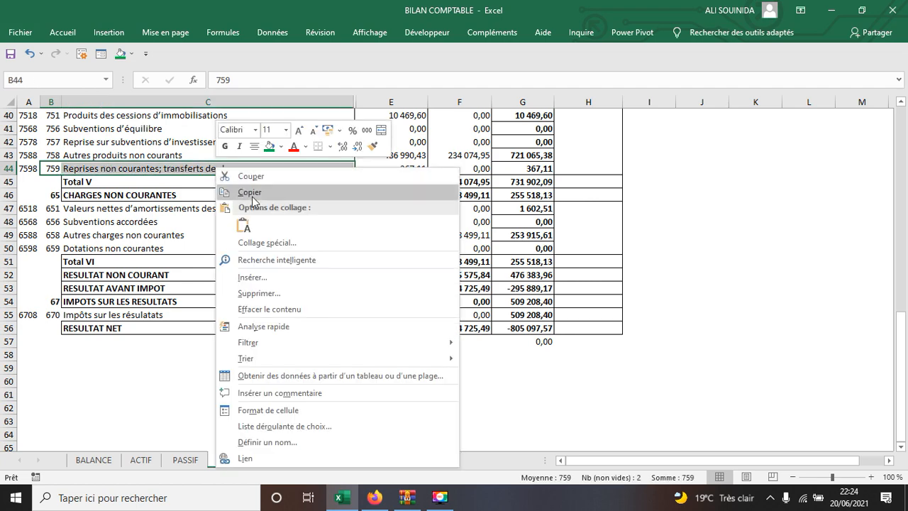
{"action": "left_click", "coordinate": [252, 193]}
{"action": "left_click", "coordinate": [257, 461]}
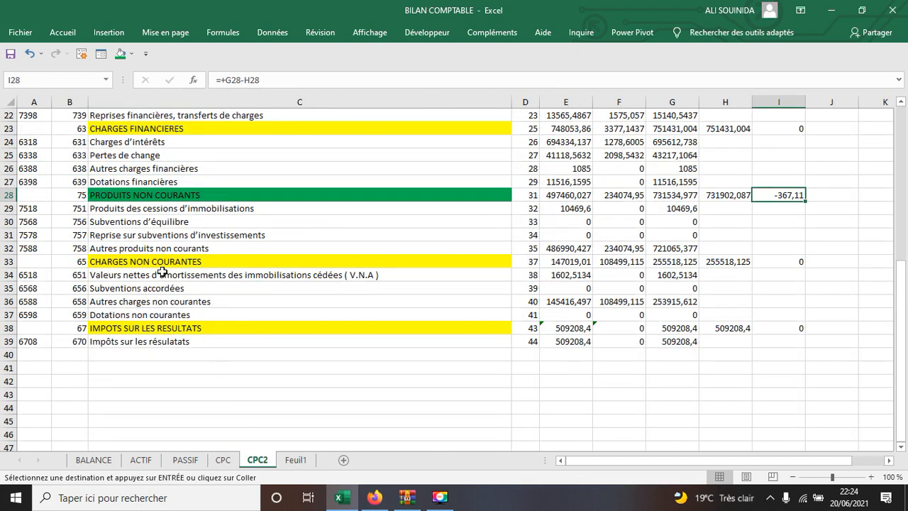
{"action": "left_click", "coordinate": [9, 262]}
{"action": "right_click", "coordinate": [7, 264]}
{"action": "left_click", "coordinate": [452, 466]}
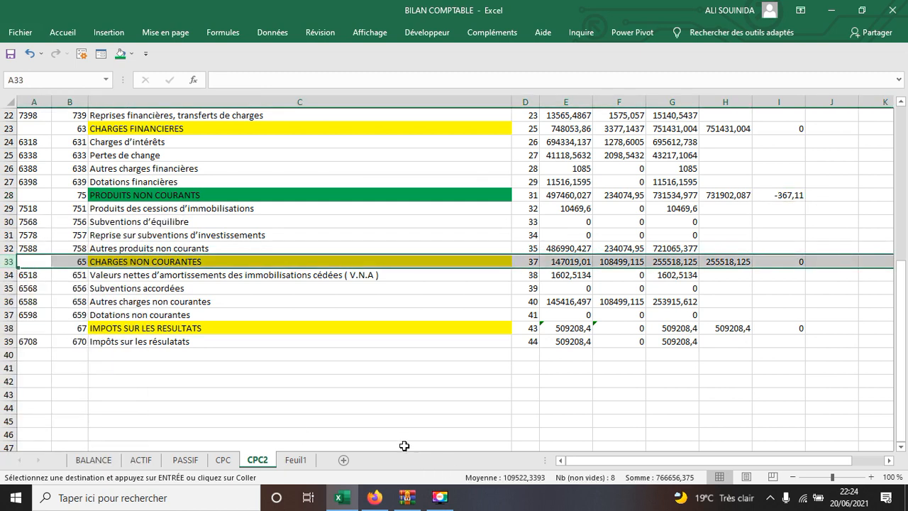
{"action": "key", "text": "Escape"}
{"action": "left_click", "coordinate": [429, 434]}
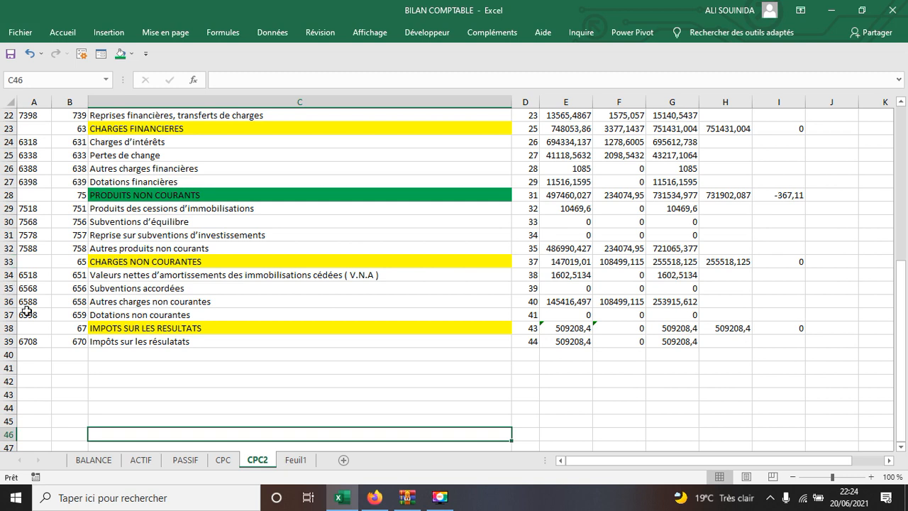
Insert a blank row above the CHARGES NON COURANTES heading on CPC2
{"action": "left_click", "coordinate": [17, 259]}
{"action": "right_click", "coordinate": [17, 261]}
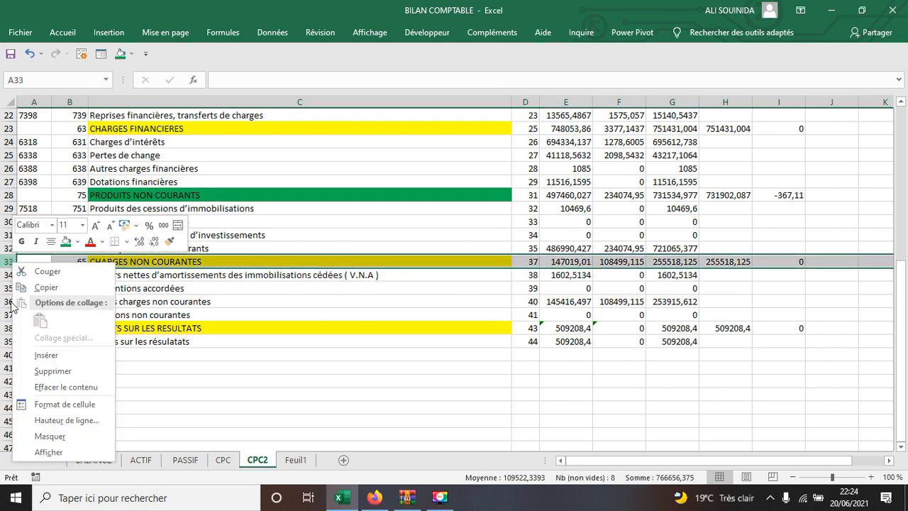
{"action": "left_click", "coordinate": [54, 354]}
{"action": "left_click", "coordinate": [450, 408]}
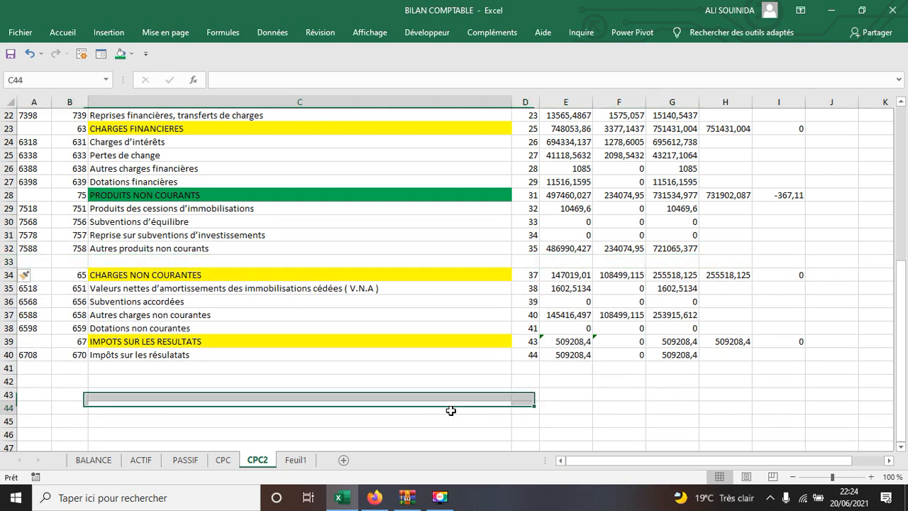
Copy poste 759 "Reprises non courantes; transferts de charges" with its number from the CPC sheet into B33:C33 on CPC2
{"action": "left_click", "coordinate": [223, 459]}
{"action": "left_click_drag", "start_coordinate": [50, 168], "coordinate": [238, 167]}
{"action": "right_click", "coordinate": [238, 168]}
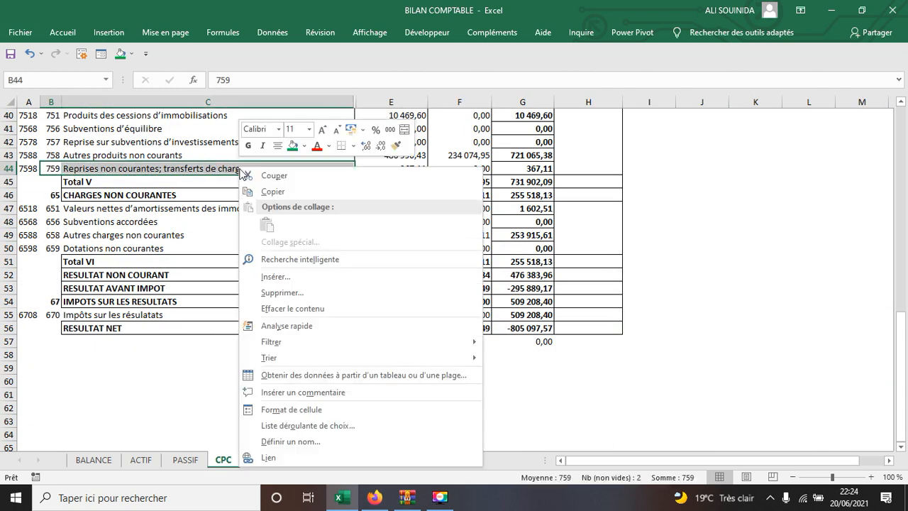
{"action": "left_click", "coordinate": [266, 193]}
{"action": "left_click", "coordinate": [257, 460]}
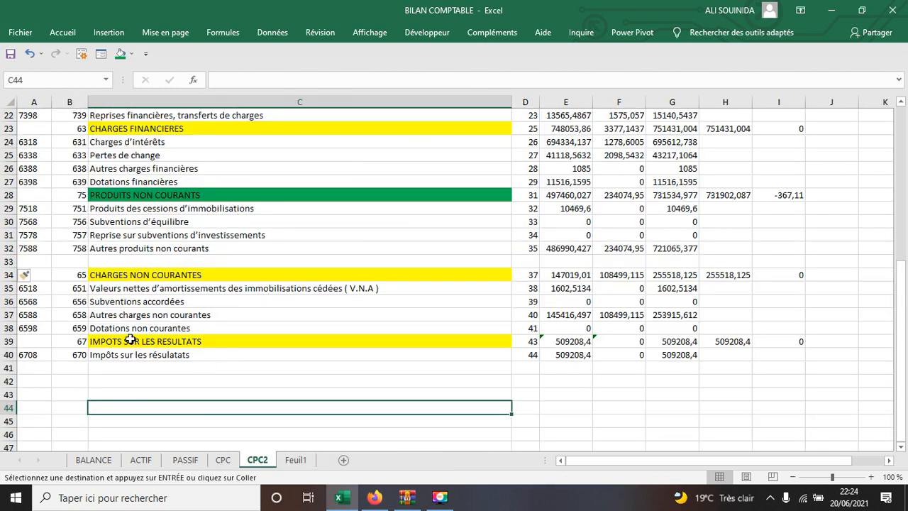
{"action": "left_click", "coordinate": [73, 262]}
{"action": "right_click", "coordinate": [77, 264]}
{"action": "left_click", "coordinate": [105, 241]}
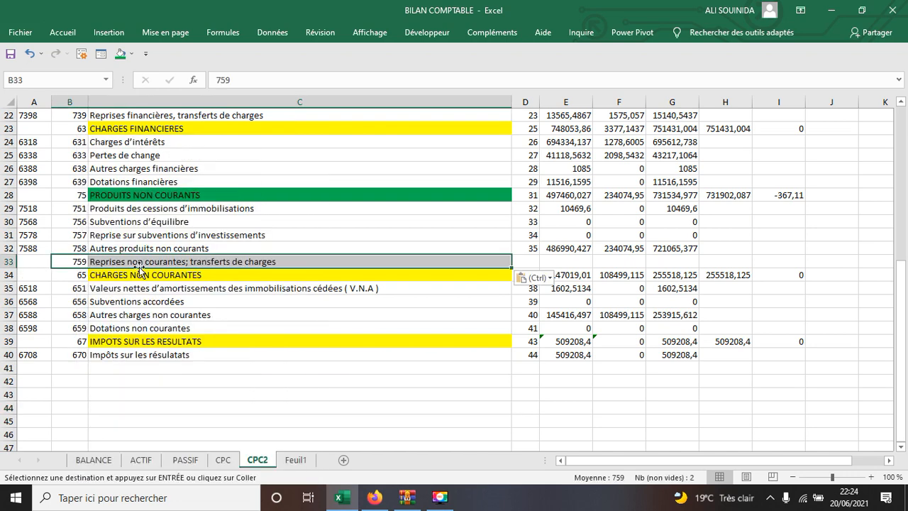
Fill the formulas of columns E, F and G from row 32 into the poste 759 row
{"action": "left_click", "coordinate": [573, 248]}
{"action": "left_click_drag", "start_coordinate": [592, 253], "coordinate": [646, 264]}
{"action": "left_click", "coordinate": [643, 253]}
{"action": "left_click", "coordinate": [690, 251]}
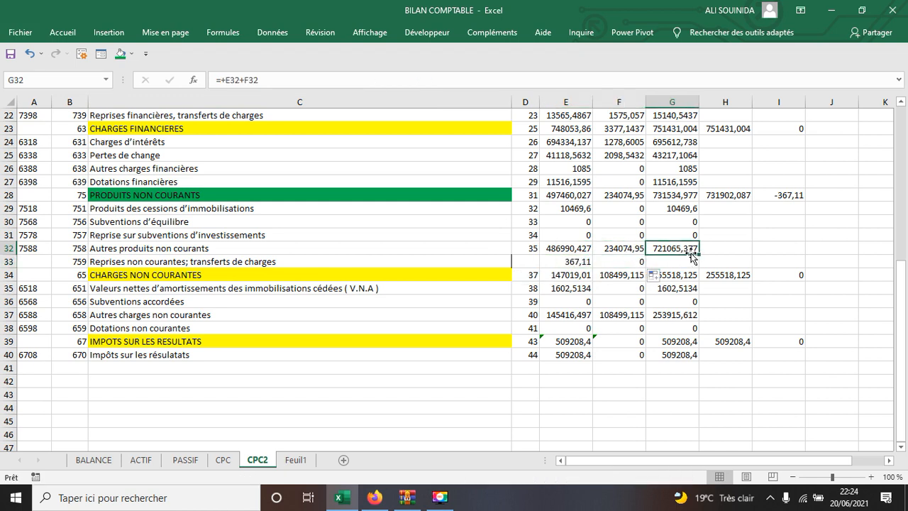
{"action": "left_click_drag", "start_coordinate": [698, 254], "coordinate": [697, 264]}
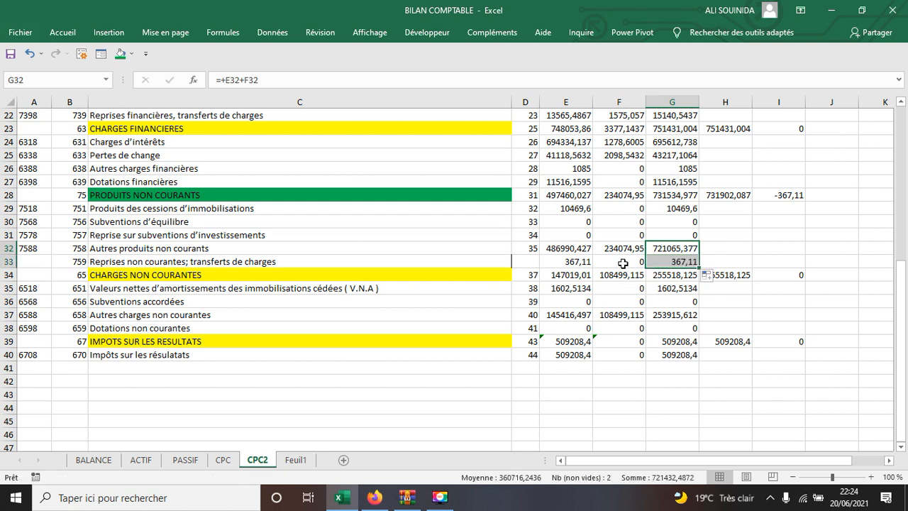
Extend the PRODUITS NON COURANTS total in E28 to =+E29+E30+E31+E32+E33 and fill it across to F28
{"action": "left_click", "coordinate": [568, 196]}
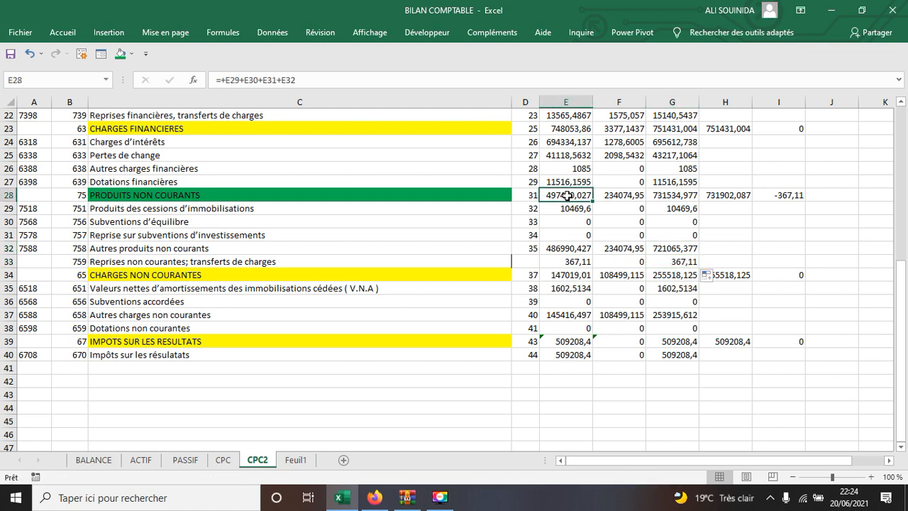
{"action": "left_click", "coordinate": [347, 86]}
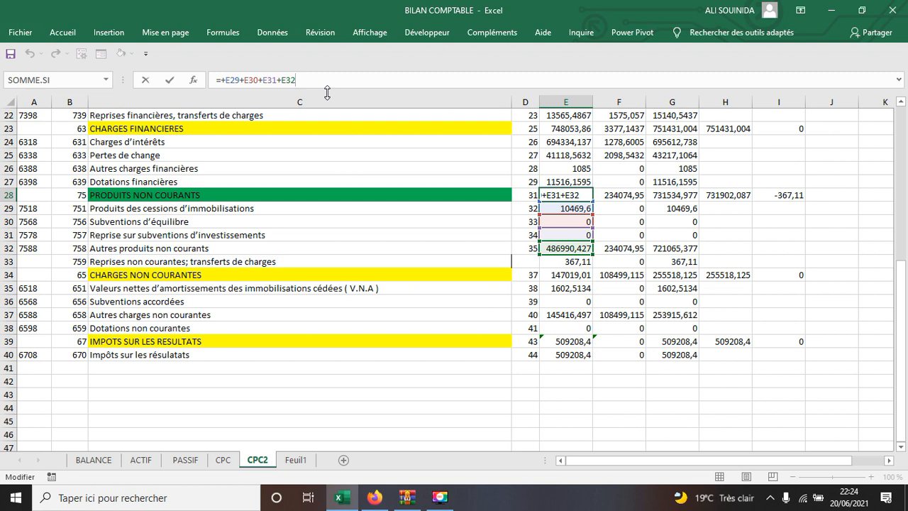
{"action": "left_click", "coordinate": [565, 260]}
{"action": "key", "text": "Return"}
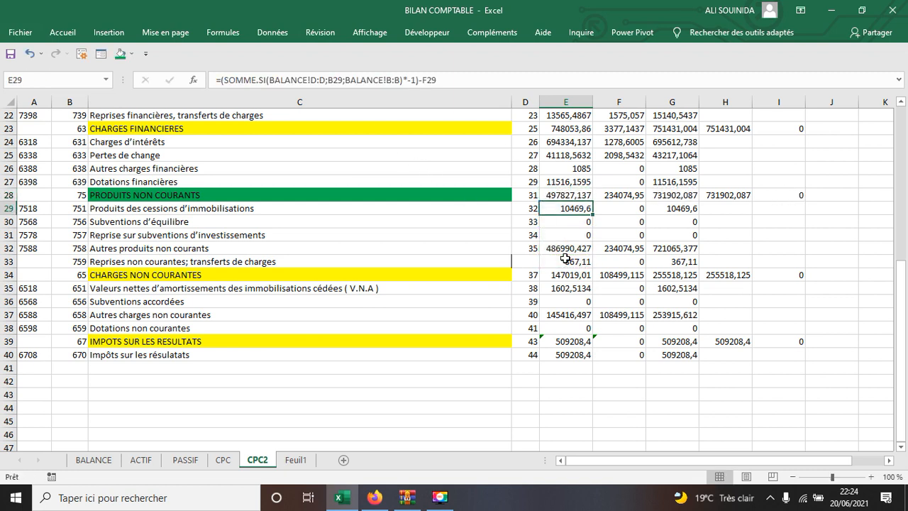
{"action": "left_click", "coordinate": [565, 196]}
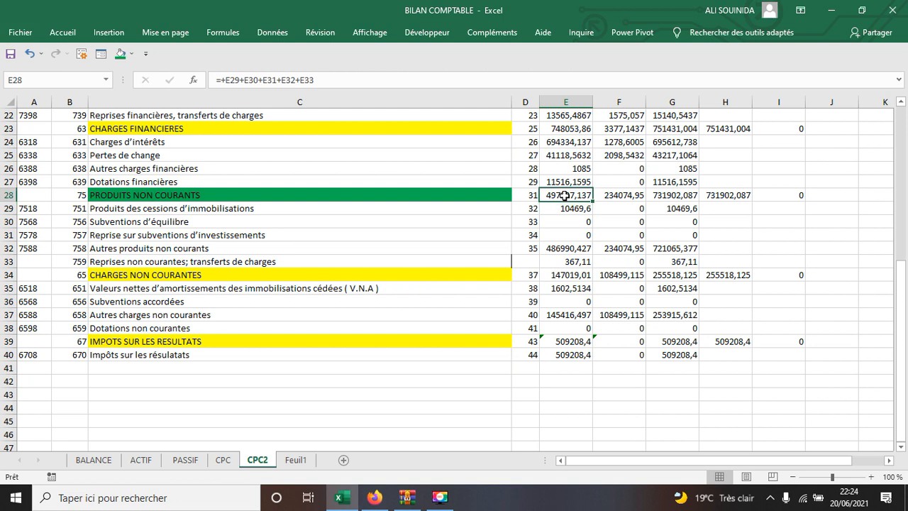
{"action": "left_click", "coordinate": [617, 195]}
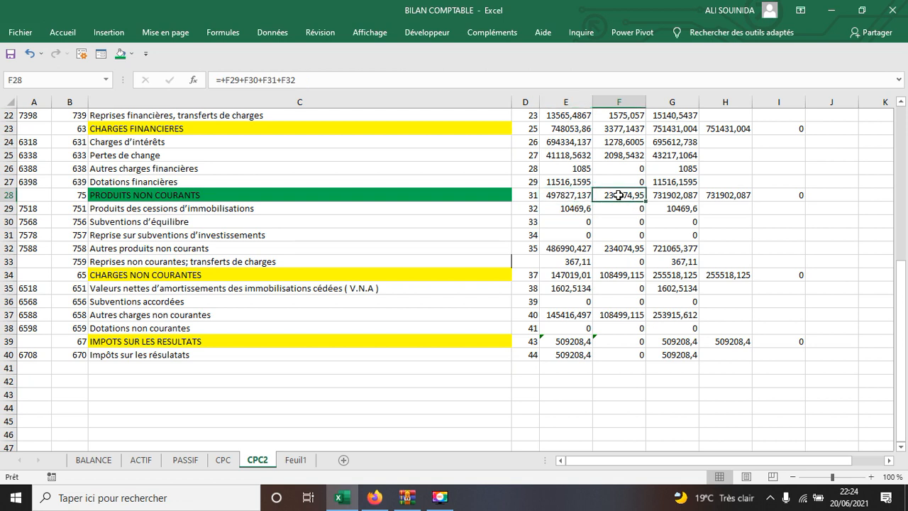
{"action": "left_click", "coordinate": [580, 197]}
{"action": "left_click_drag", "start_coordinate": [594, 202], "coordinate": [628, 200]}
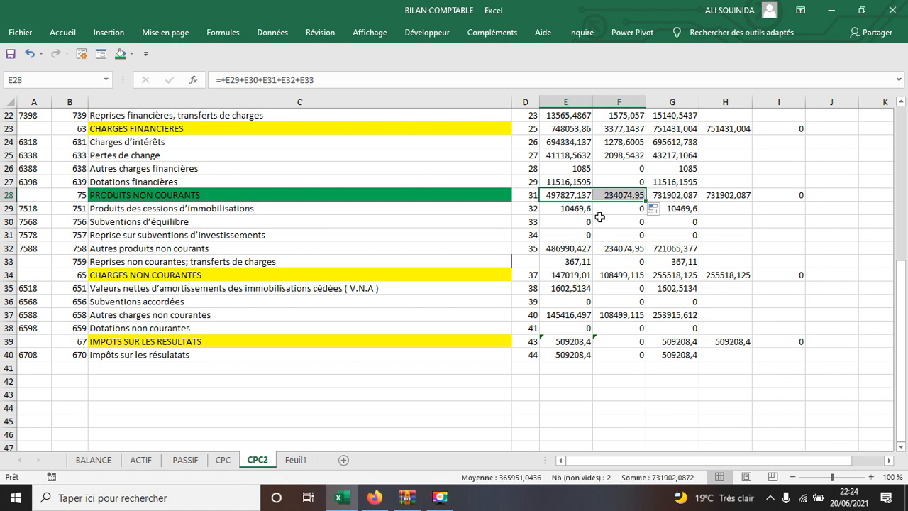
Fill the row total formula in G27 down to G40
{"action": "left_click", "coordinate": [671, 189]}
{"action": "left_click_drag", "start_coordinate": [698, 188], "coordinate": [700, 364]}
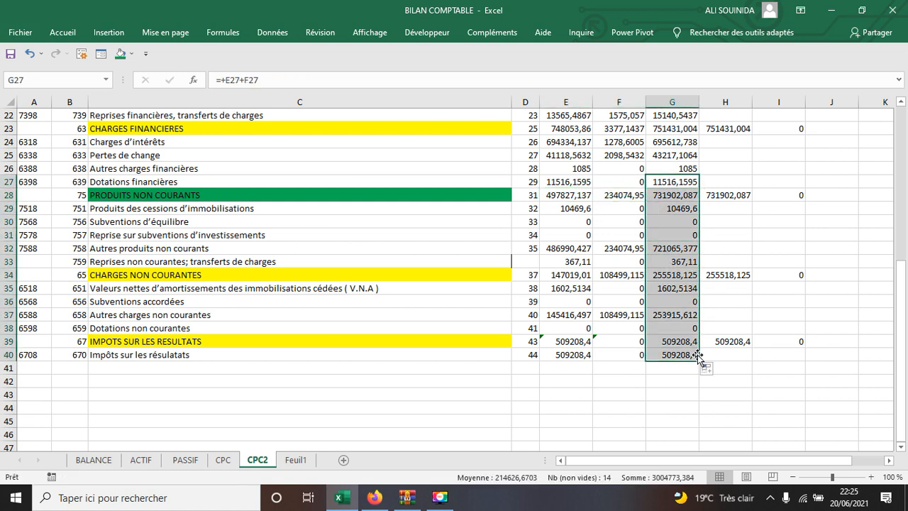
{"action": "left_click", "coordinate": [794, 378]}
Review the differences for all headings on CPC2 and delete the check columns H and I
{"action": "scroll", "coordinate": [771, 330], "scroll_direction": "up", "scroll_amount": 7}
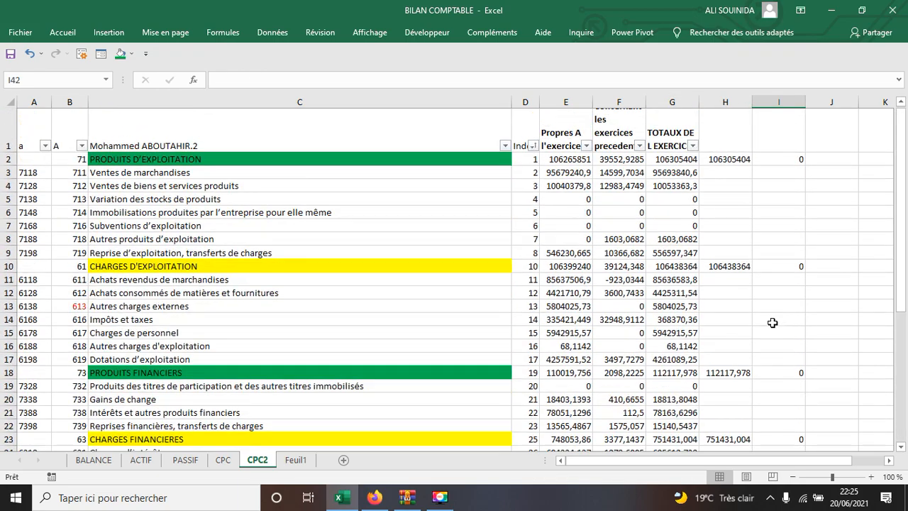
{"action": "scroll", "coordinate": [750, 289], "scroll_direction": "down", "scroll_amount": 4}
{"action": "scroll", "coordinate": [742, 196], "scroll_direction": "up", "scroll_amount": 4}
{"action": "left_click_drag", "start_coordinate": [725, 102], "coordinate": [771, 122]}
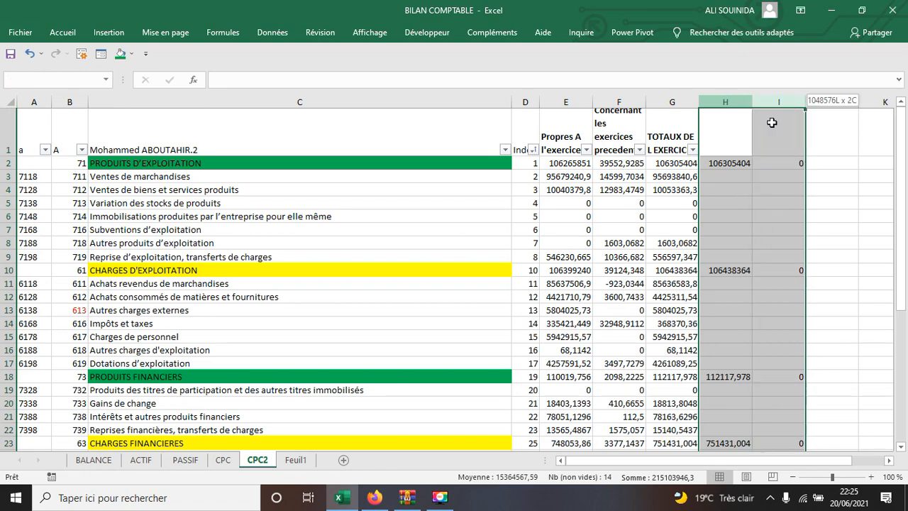
{"action": "right_click", "coordinate": [763, 216]}
{"action": "left_click", "coordinate": [799, 325]}
{"action": "left_click", "coordinate": [827, 283]}
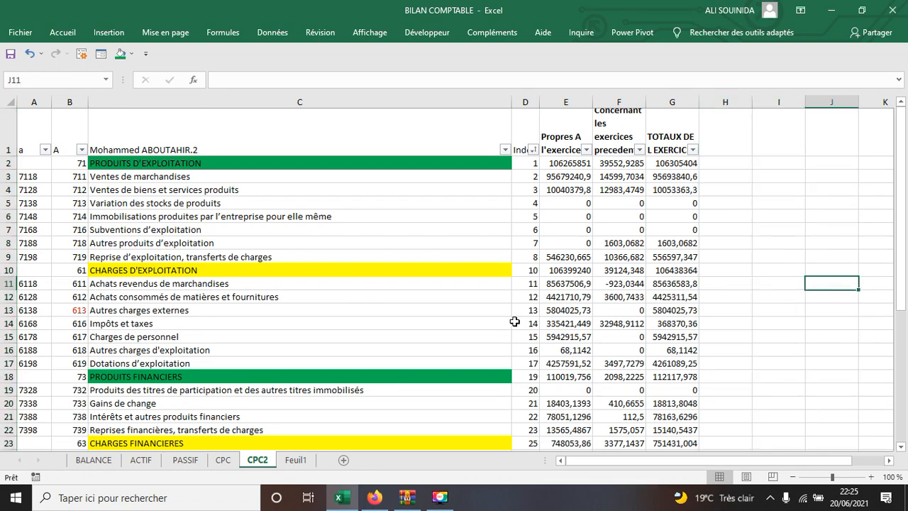
Insert a blank row above each of the CHARGES D'EXPLOITATION and PRODUITS FINANCIERS headings on CPC2
{"action": "scroll", "coordinate": [470, 325], "scroll_direction": "down", "scroll_amount": 6}
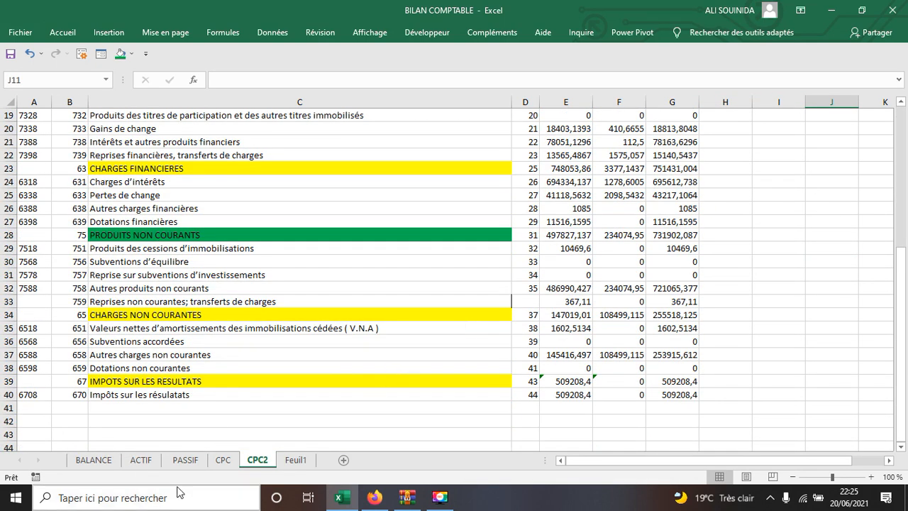
{"action": "scroll", "coordinate": [223, 367], "scroll_direction": "up", "scroll_amount": 6}
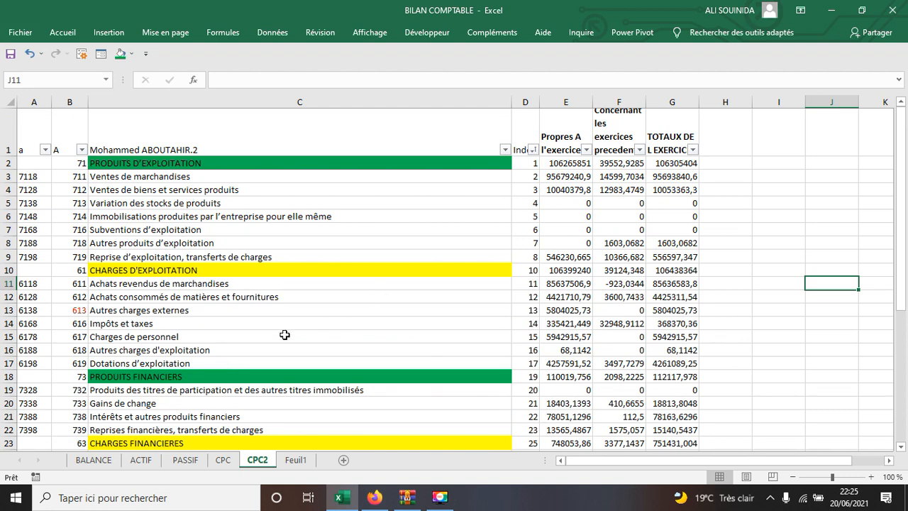
{"action": "right_click", "coordinate": [7, 271]}
{"action": "left_click", "coordinate": [37, 363]}
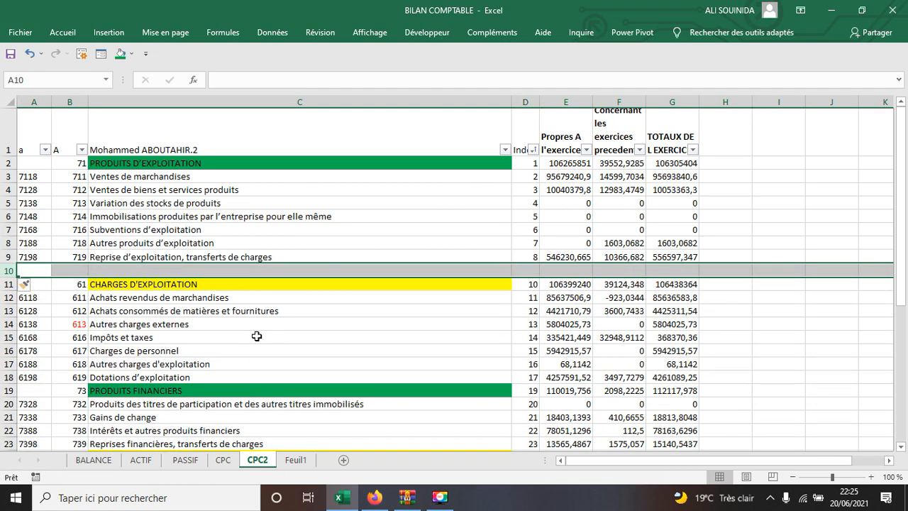
{"action": "scroll", "coordinate": [90, 388], "scroll_direction": "down", "scroll_amount": 2}
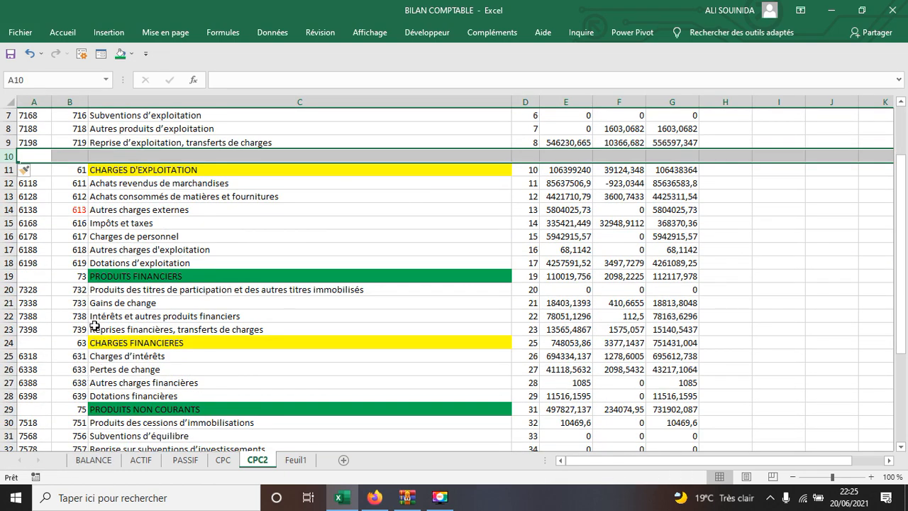
{"action": "left_click", "coordinate": [8, 276]}
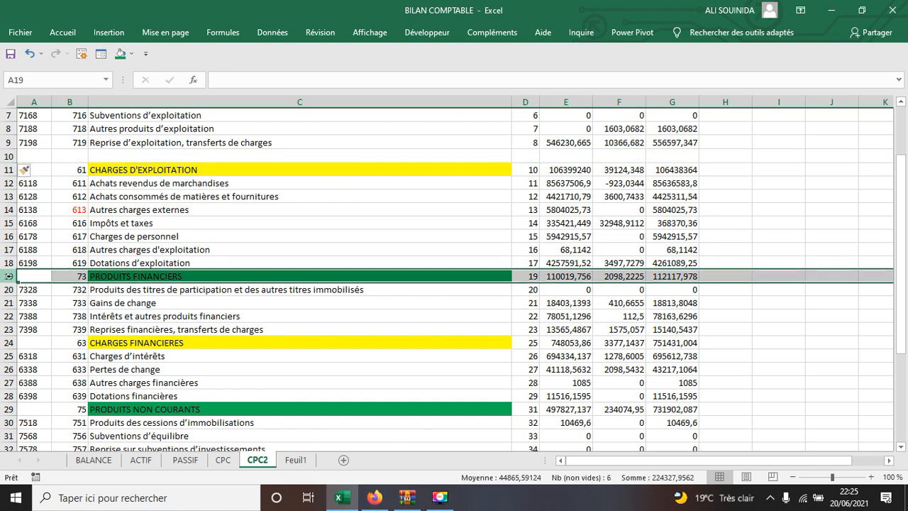
{"action": "key", "text": "ctrl+plus"}
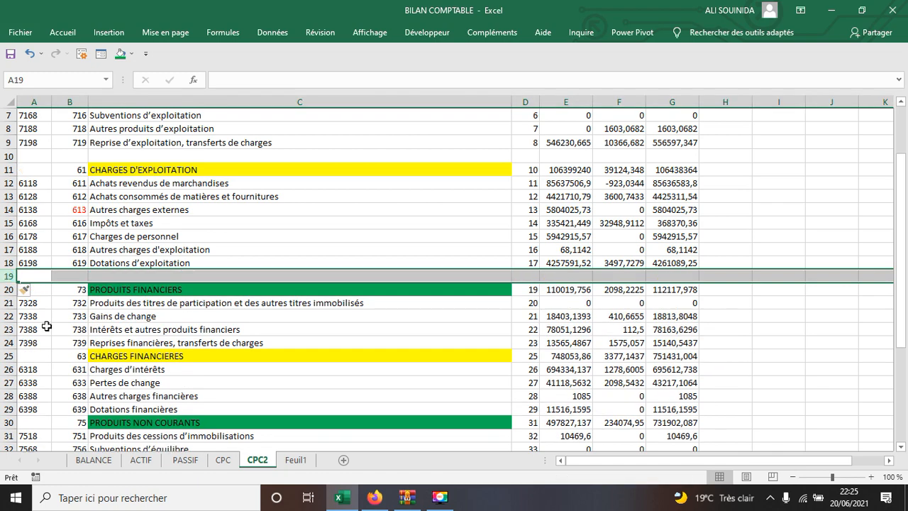
Insert a blank row above each of the CHARGES FINANCIERES, PRODUITS NON COURANTS and CHARGES NON COURANTES headings
{"action": "left_click", "coordinate": [9, 355]}
{"action": "key", "text": "ctrl+plus"}
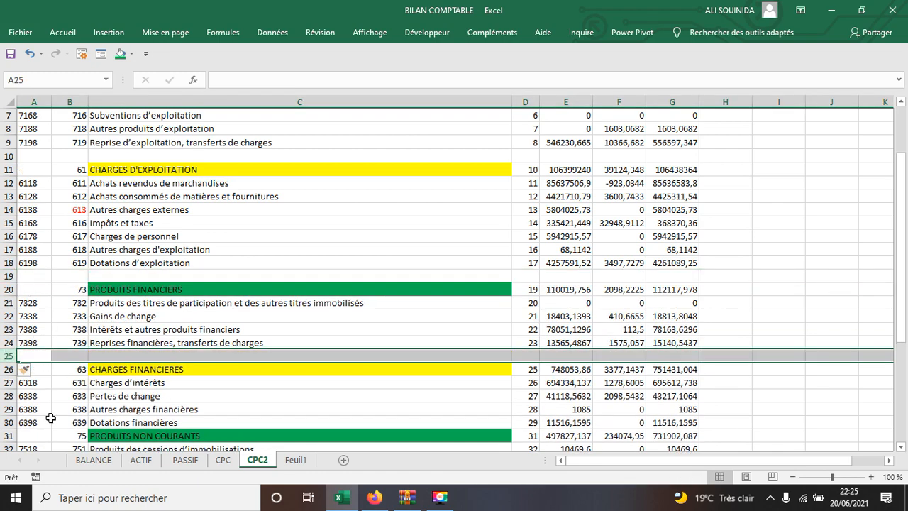
{"action": "left_click", "coordinate": [8, 436]}
{"action": "key", "text": "ctrl+plus"}
{"action": "scroll", "coordinate": [85, 381], "scroll_direction": "down", "scroll_amount": 3}
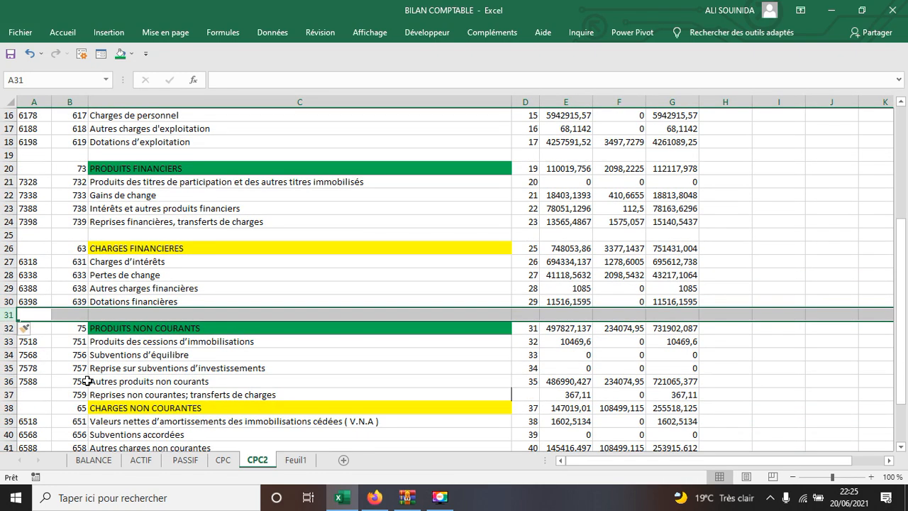
{"action": "left_click", "coordinate": [9, 408]}
{"action": "key", "text": "ctrl+plus"}
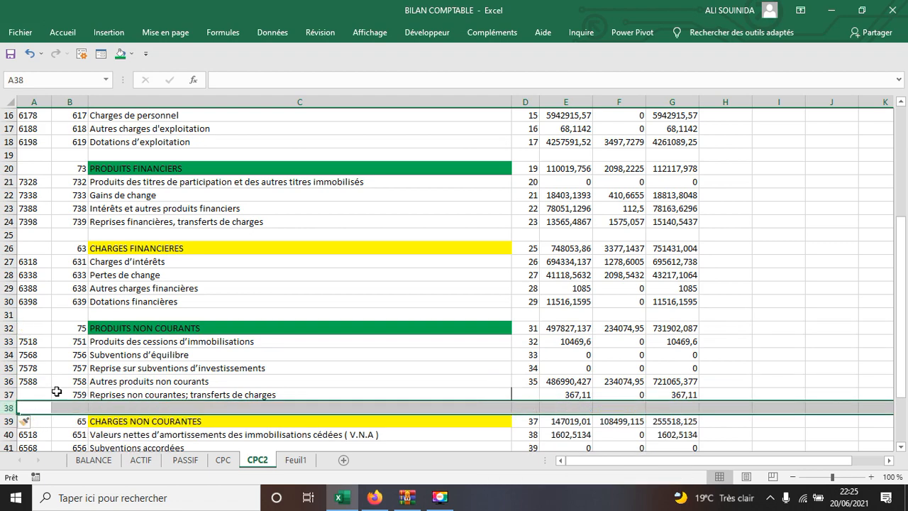
Insert a blank row above the IMPOTS SUR LES RESULTATS heading on CPC2
{"action": "scroll", "coordinate": [112, 358], "scroll_direction": "down", "scroll_amount": 3}
{"action": "left_click", "coordinate": [6, 370]}
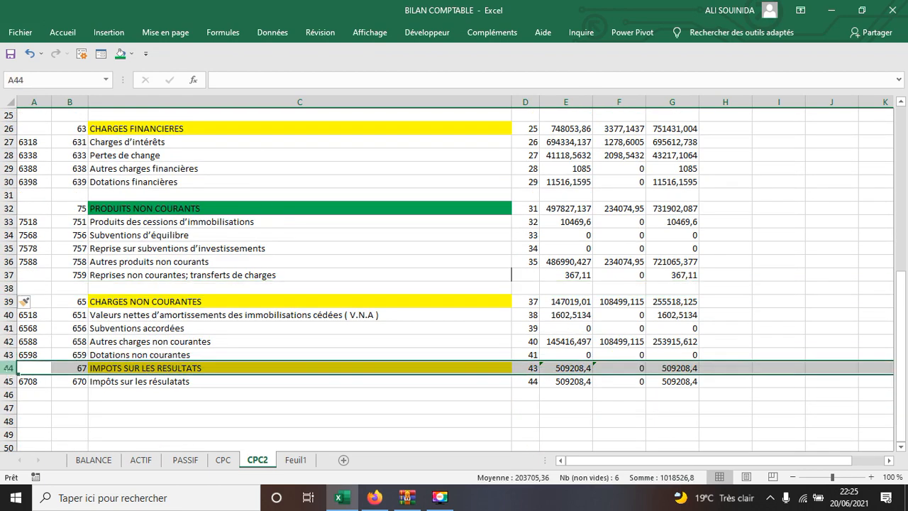
{"action": "key", "text": "ctrl+plus"}
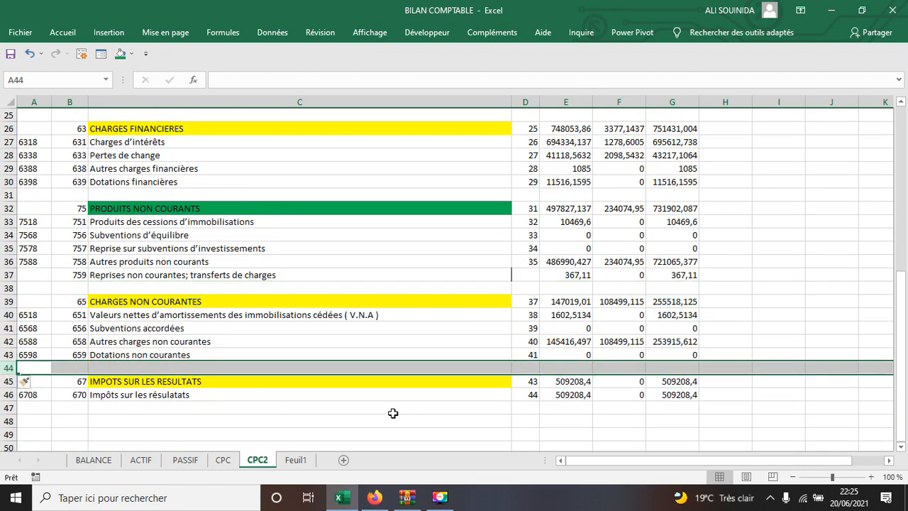
Copy the labels Total I to Total VI from A3:A8 on Feuil1 and paste them on CPC2 starting at H11
{"action": "left_click", "coordinate": [291, 461]}
{"action": "left_click_drag", "start_coordinate": [35, 141], "coordinate": [37, 206]}
{"action": "right_click", "coordinate": [37, 207]}
{"action": "left_click", "coordinate": [75, 190]}
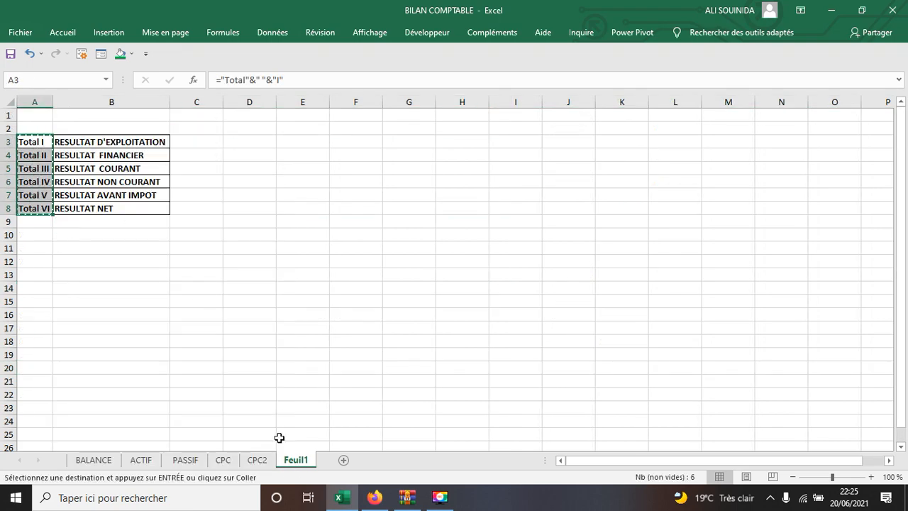
{"action": "left_click", "coordinate": [258, 460]}
{"action": "scroll", "coordinate": [752, 231], "scroll_direction": "up", "scroll_amount": 4}
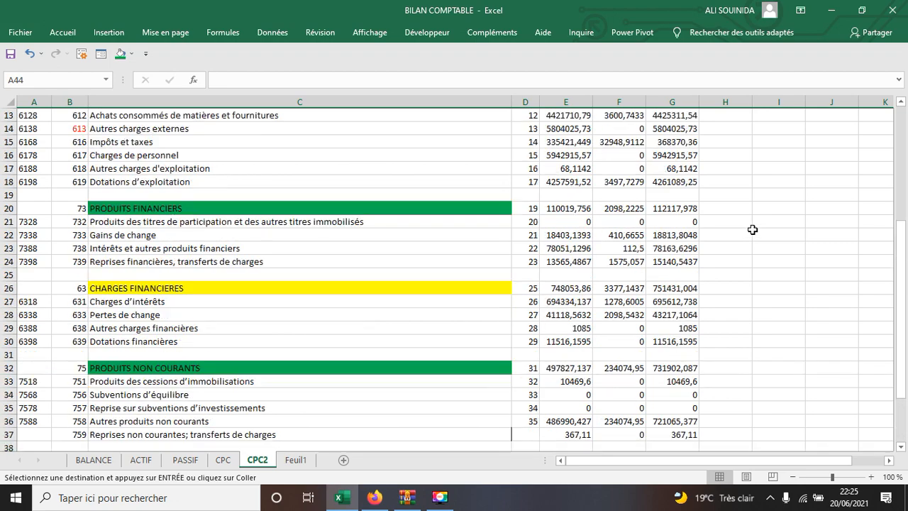
{"action": "scroll", "coordinate": [743, 173], "scroll_direction": "up", "scroll_amount": 4}
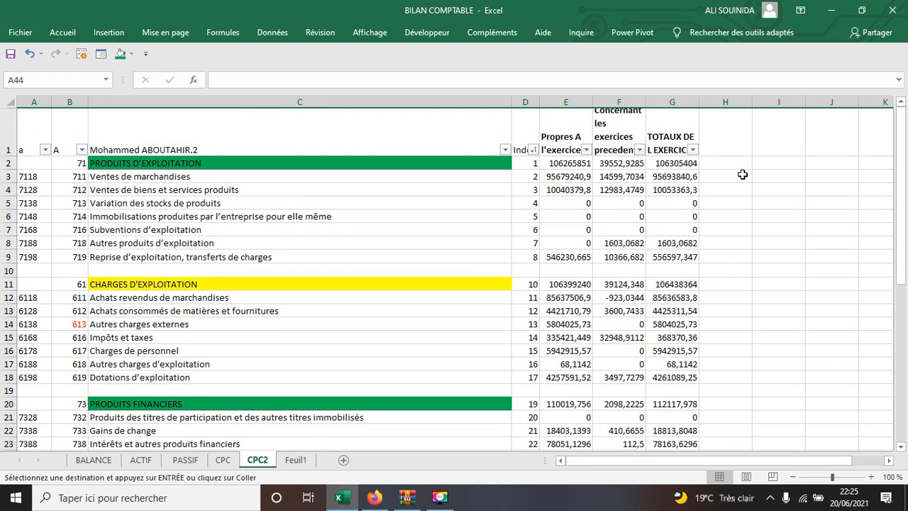
{"action": "scroll", "coordinate": [743, 174], "scroll_direction": "down", "scroll_amount": 1}
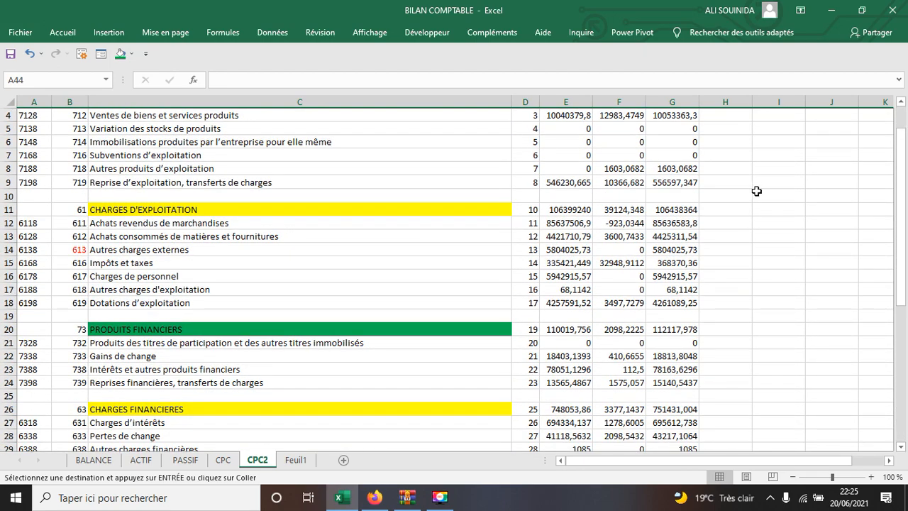
{"action": "right_click", "coordinate": [733, 209]}
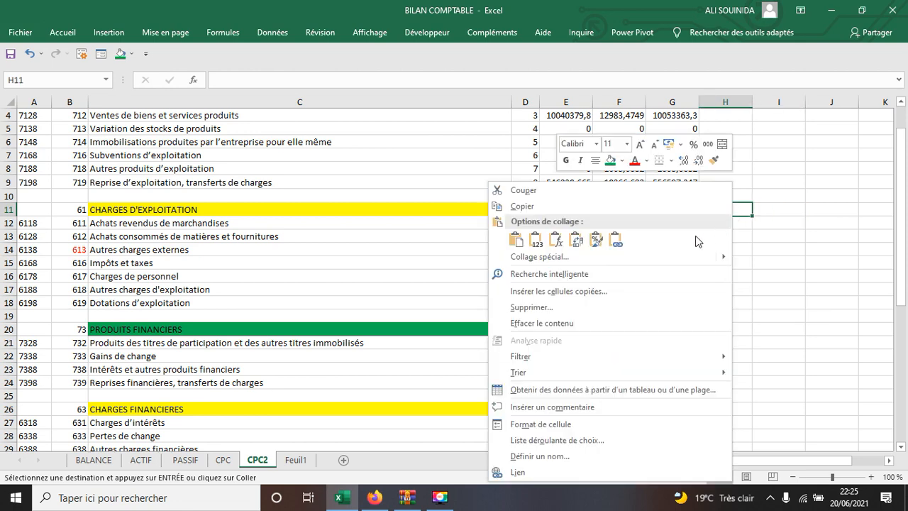
{"action": "left_click", "coordinate": [515, 240]}
{"action": "left_click", "coordinate": [809, 297]}
Copy the Total I label from H11 into C10, above CHARGES D'EXPLOITATION
{"action": "left_click", "coordinate": [729, 208]}
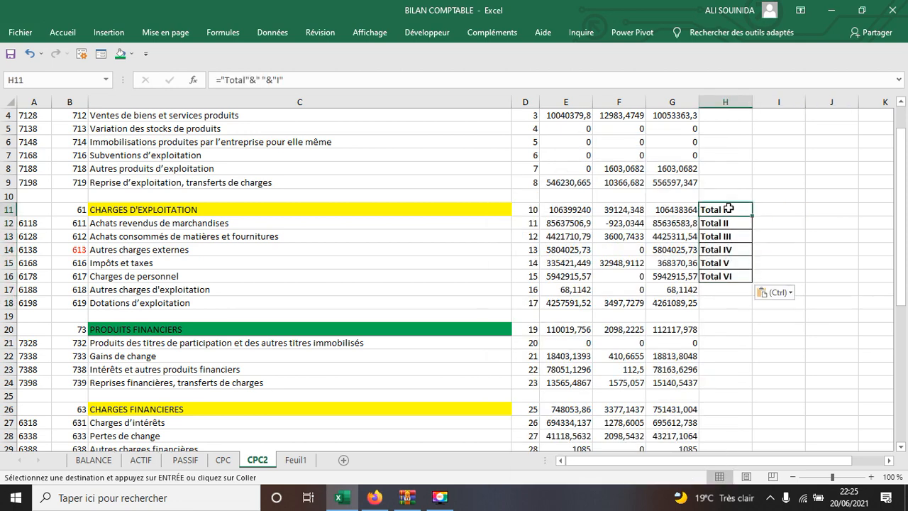
{"action": "right_click", "coordinate": [730, 207]}
{"action": "left_click", "coordinate": [518, 206]}
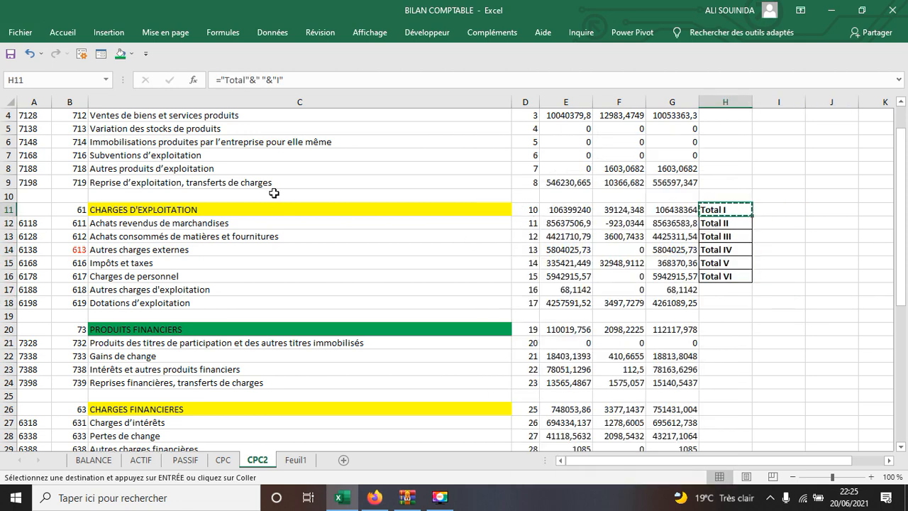
{"action": "left_click", "coordinate": [273, 193]}
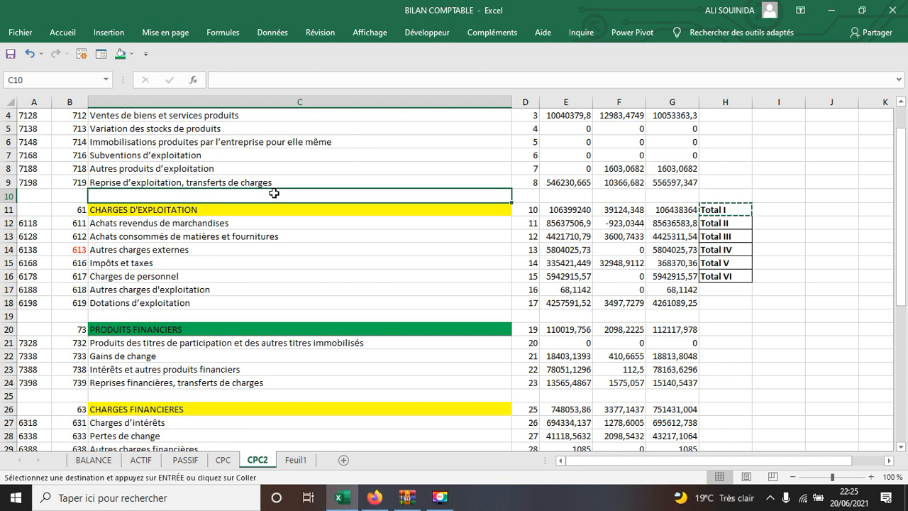
{"action": "right_click", "coordinate": [275, 196]}
{"action": "left_click", "coordinate": [297, 239]}
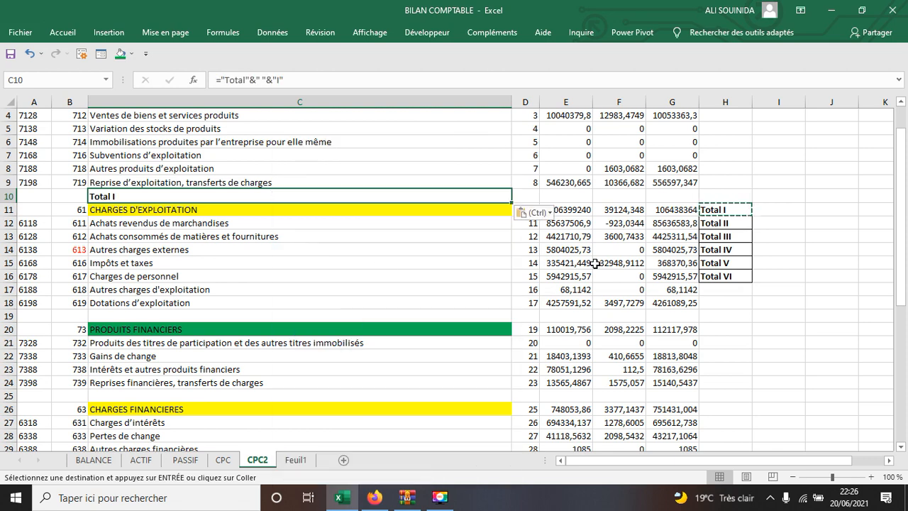
Copy the Total II label from H12 into C19, above PRODUITS FINANCIERS
{"action": "left_click", "coordinate": [734, 223]}
{"action": "right_click", "coordinate": [734, 222]}
{"action": "left_click", "coordinate": [528, 207]}
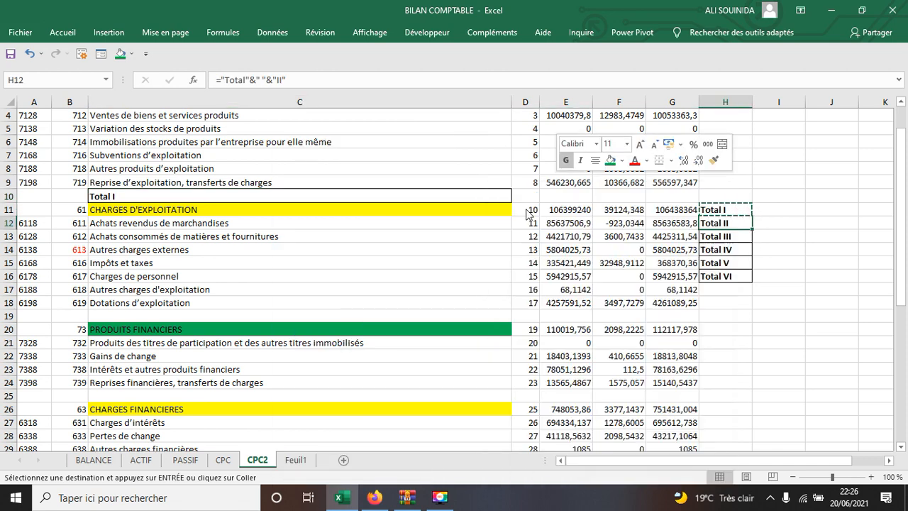
{"action": "right_click", "coordinate": [213, 316]}
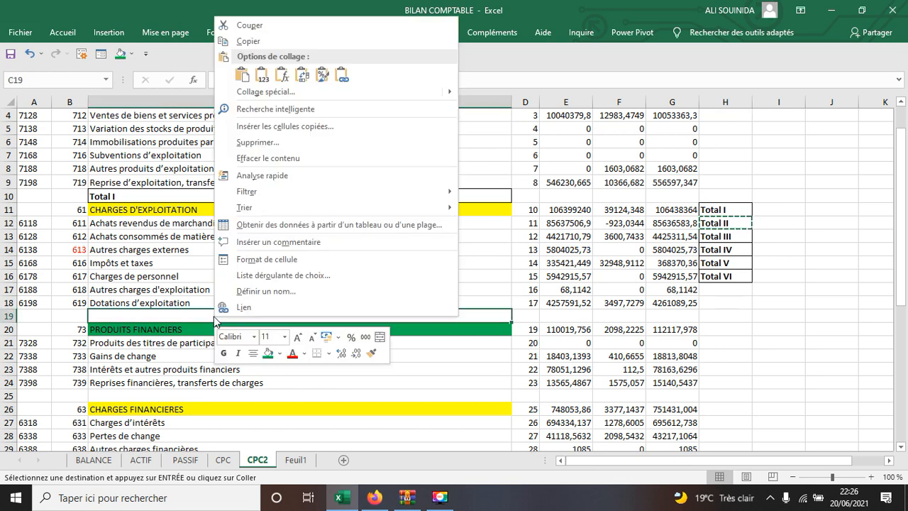
{"action": "left_click", "coordinate": [242, 73]}
Copy the Total III label from H13 into C25, above CHARGES FINANCIERES
{"action": "left_click", "coordinate": [732, 239]}
{"action": "right_click", "coordinate": [732, 239]}
{"action": "left_click", "coordinate": [512, 203]}
{"action": "left_click", "coordinate": [228, 402]}
{"action": "right_click", "coordinate": [228, 401]}
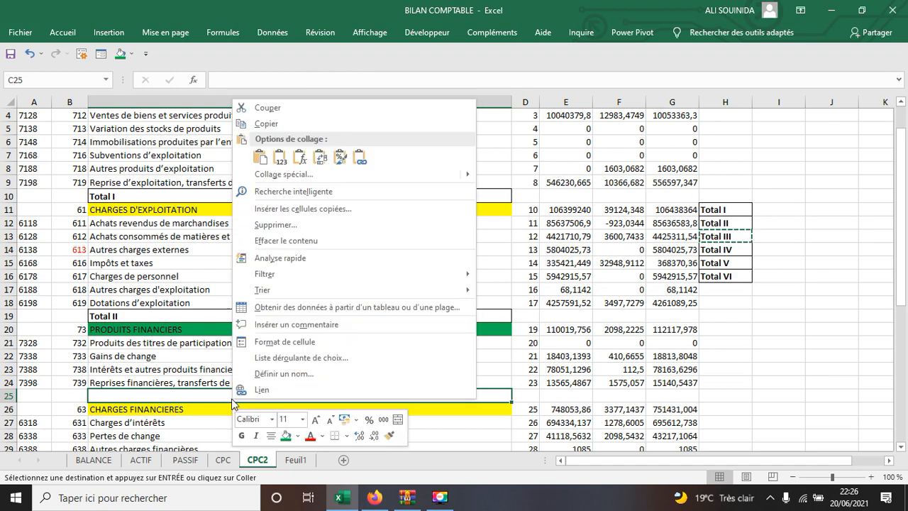
{"action": "left_click", "coordinate": [259, 156]}
Copy the Total IV label from H14 into C31, above PRODUITS NON COURANTS
{"action": "left_click", "coordinate": [739, 257]}
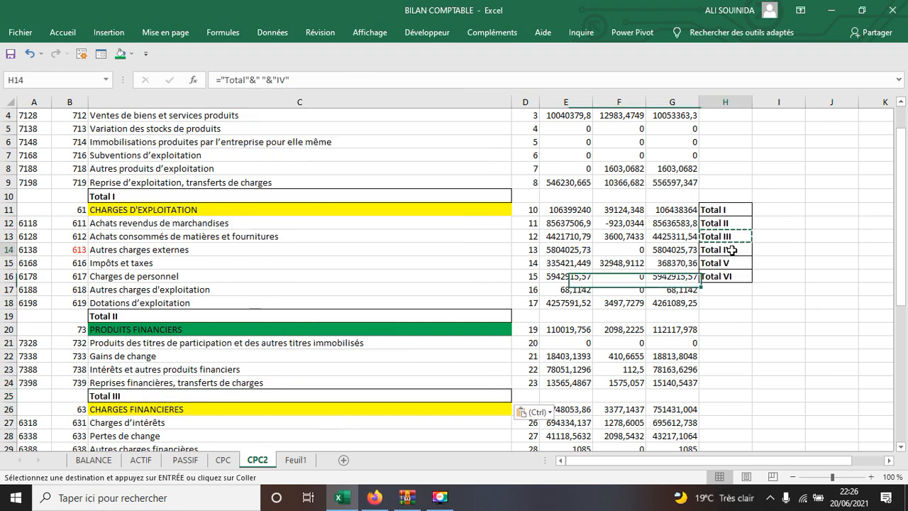
{"action": "right_click", "coordinate": [739, 257]}
{"action": "left_click", "coordinate": [513, 204]}
{"action": "scroll", "coordinate": [393, 318], "scroll_direction": "down", "scroll_amount": 3}
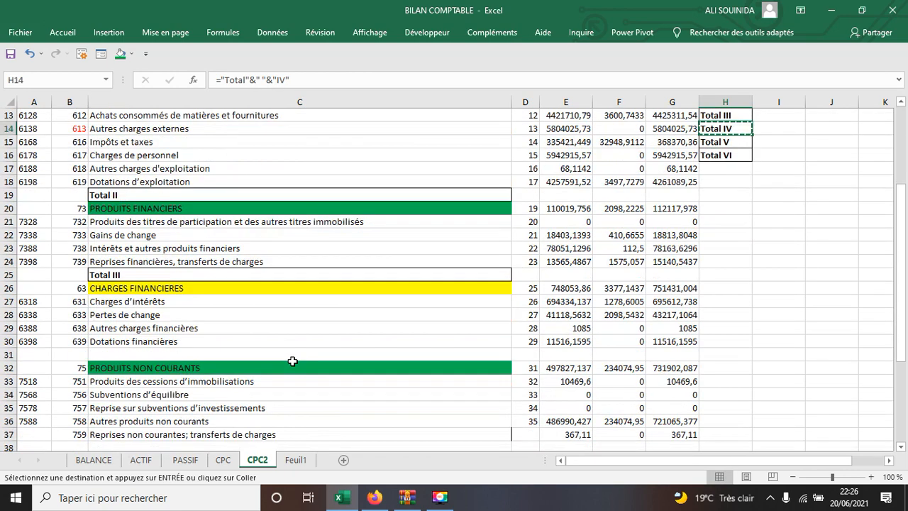
{"action": "left_click", "coordinate": [223, 357]}
{"action": "right_click", "coordinate": [223, 357]}
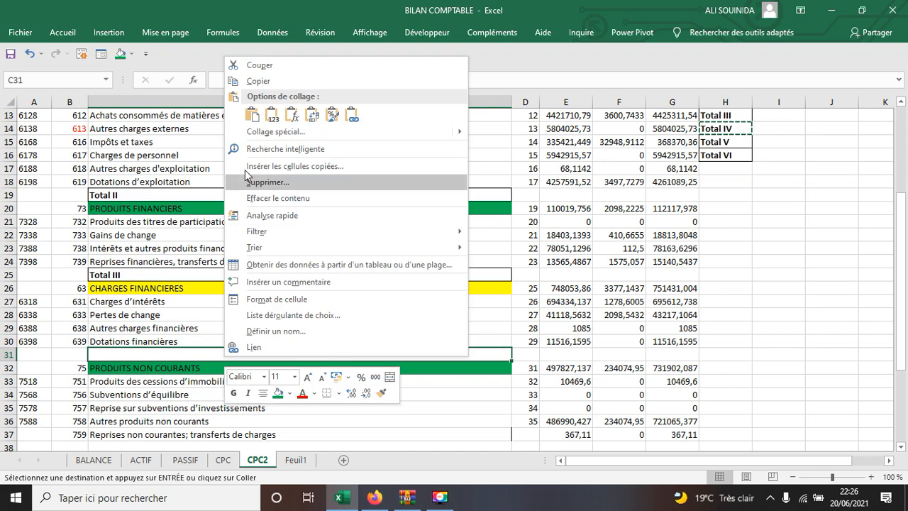
{"action": "left_click", "coordinate": [252, 114]}
Copy the Total V label from H15 into C38, above CHARGES NON COURANTES
{"action": "scroll", "coordinate": [811, 264], "scroll_direction": "up", "scroll_amount": 3}
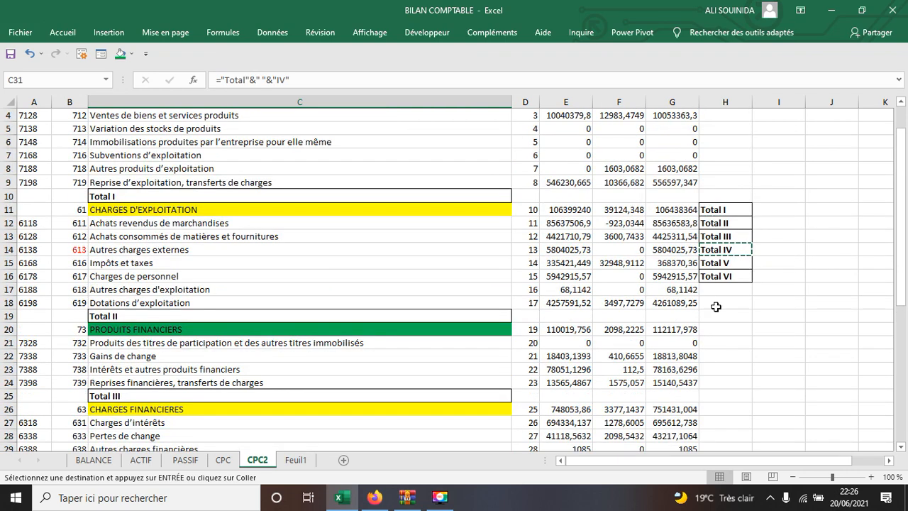
{"action": "left_click", "coordinate": [723, 263]}
{"action": "right_click", "coordinate": [724, 263]}
{"action": "left_click", "coordinate": [507, 205]}
{"action": "scroll", "coordinate": [534, 282], "scroll_direction": "down", "scroll_amount": 4}
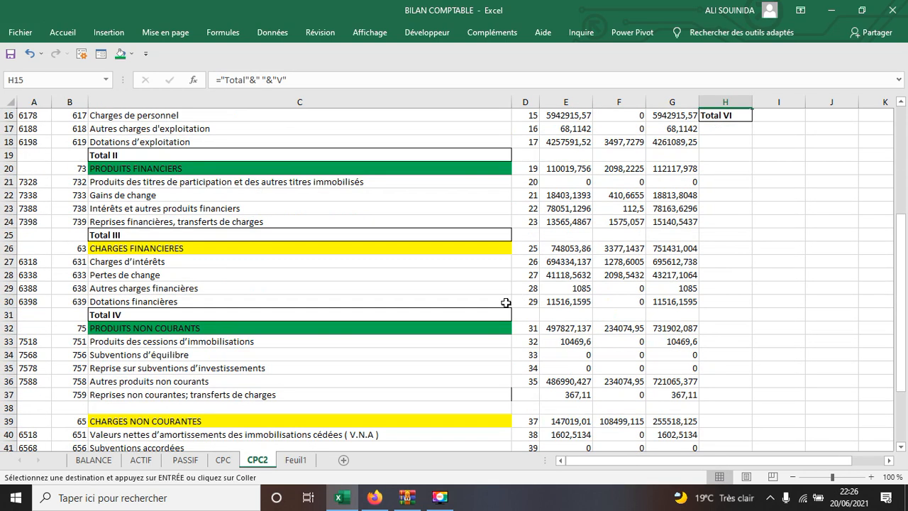
{"action": "scroll", "coordinate": [232, 356], "scroll_direction": "down", "scroll_amount": 2}
{"action": "left_click", "coordinate": [227, 327]}
{"action": "right_click", "coordinate": [227, 328]}
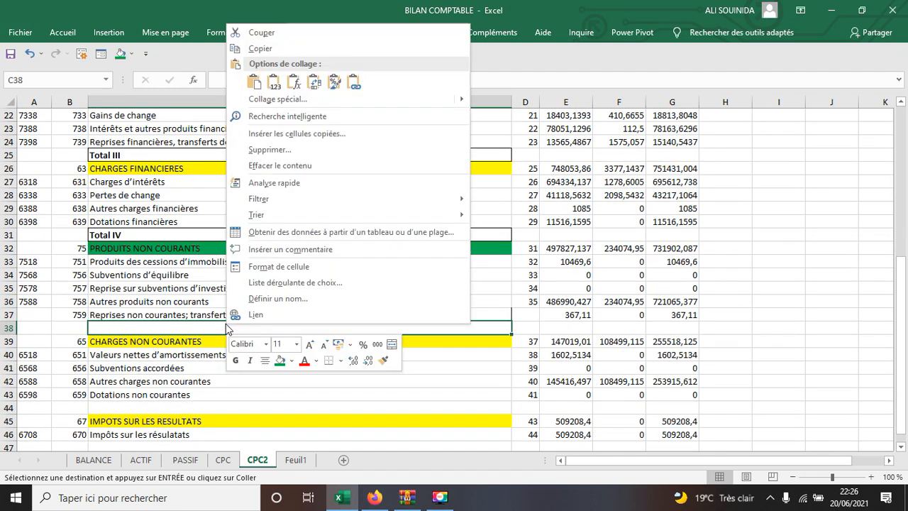
{"action": "left_click", "coordinate": [256, 85]}
Copy the Total VI label from H16 into C44, above IMPOTS SUR LES RESULTATS
{"action": "scroll", "coordinate": [826, 236], "scroll_direction": "up", "scroll_amount": 3}
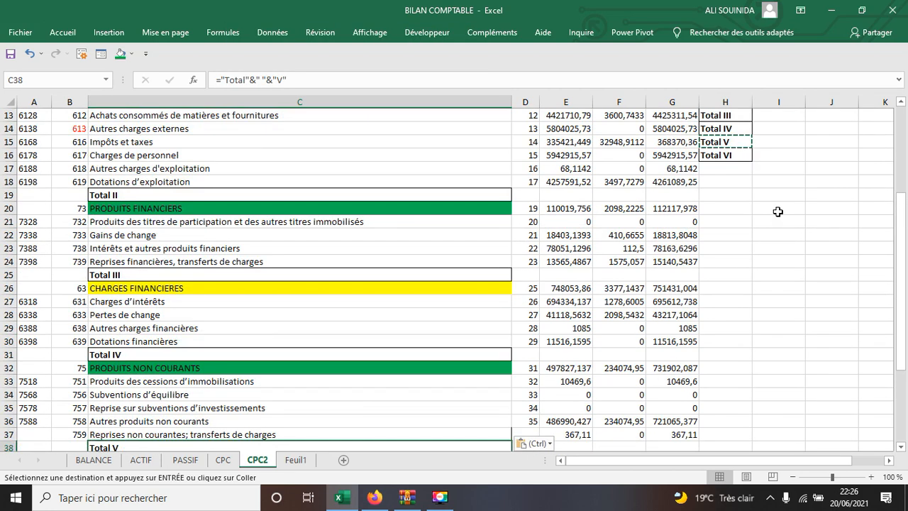
{"action": "right_click", "coordinate": [725, 153]}
{"action": "left_click", "coordinate": [508, 177]}
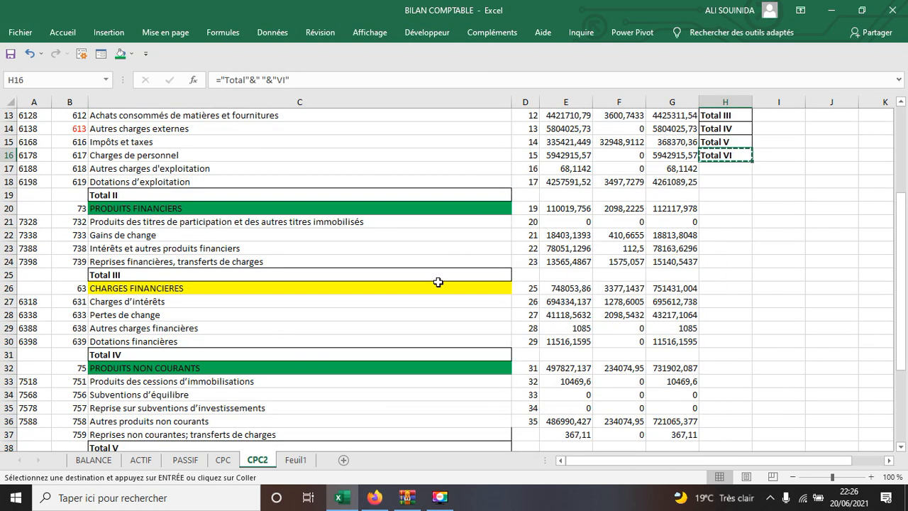
{"action": "scroll", "coordinate": [434, 291], "scroll_direction": "down", "scroll_amount": 4}
{"action": "right_click", "coordinate": [214, 364]}
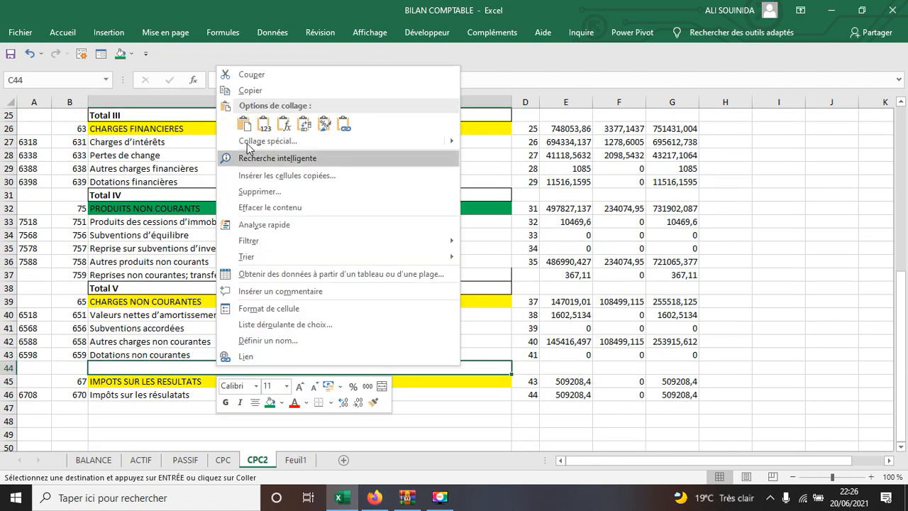
{"action": "left_click", "coordinate": [243, 124]}
Clear the contents of the temporary total labels in H11:H16
{"action": "scroll", "coordinate": [787, 274], "scroll_direction": "up", "scroll_amount": 8}
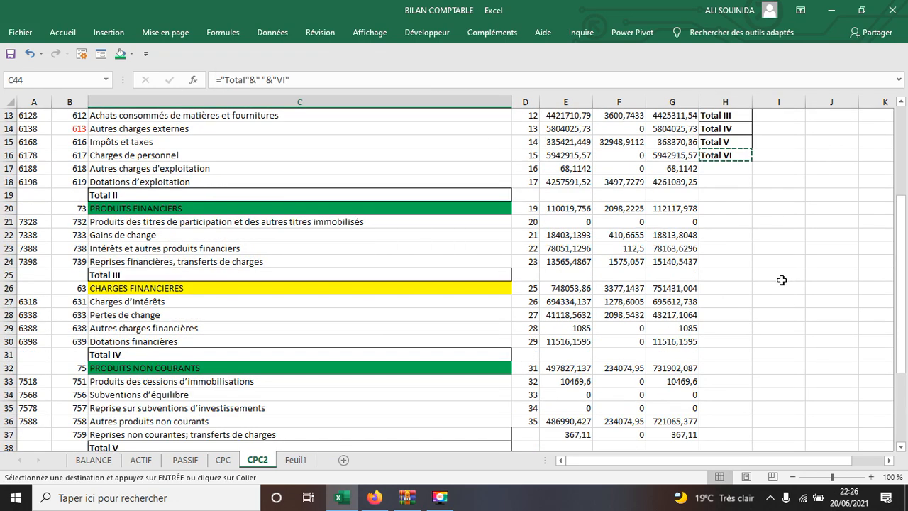
{"action": "left_click_drag", "start_coordinate": [733, 284], "coordinate": [731, 354]}
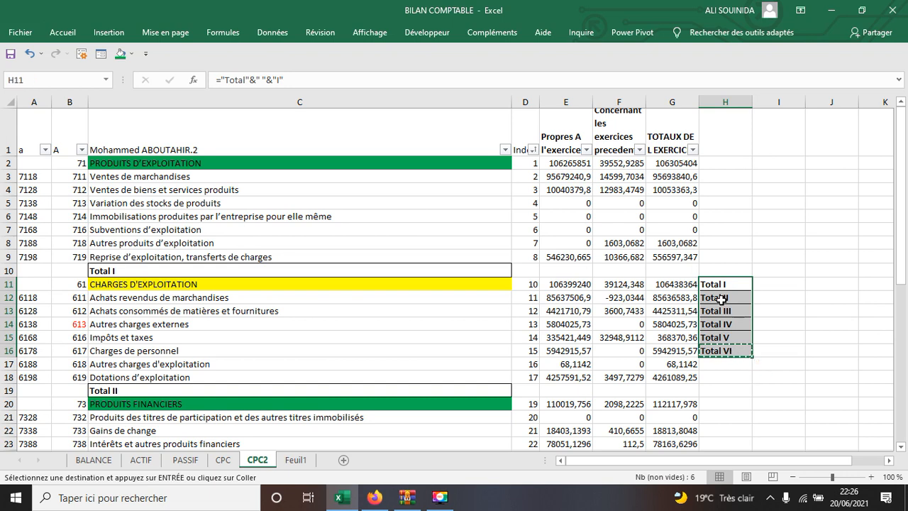
{"action": "right_click", "coordinate": [727, 341]}
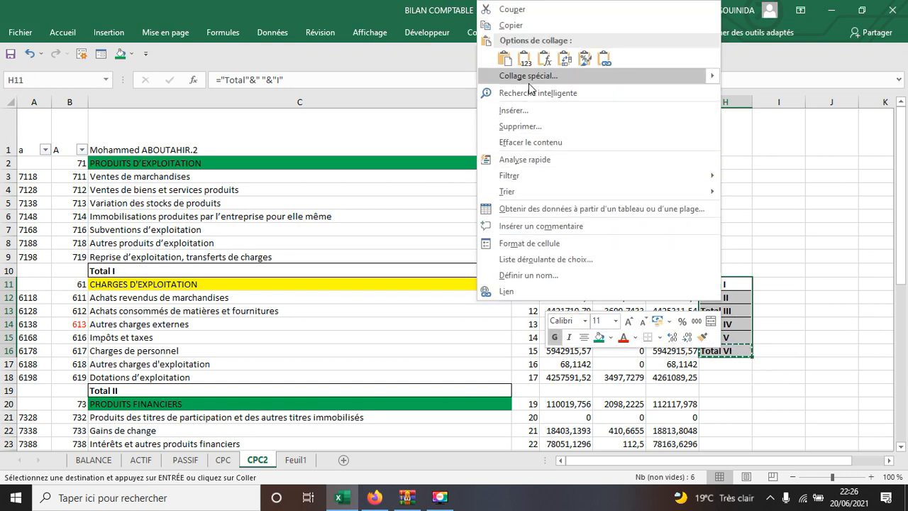
{"action": "left_click", "coordinate": [531, 142]}
{"action": "key", "text": "Right"}
{"action": "key", "text": "Right"}
Remove all borders from the emptied cells H11:H16
{"action": "left_click_drag", "start_coordinate": [725, 283], "coordinate": [736, 353]}
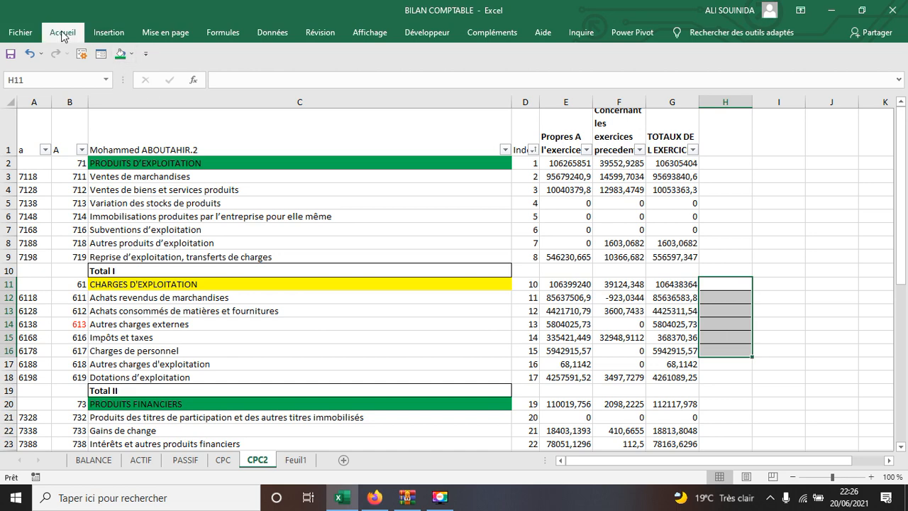
{"action": "left_click", "coordinate": [63, 33]}
{"action": "left_click", "coordinate": [152, 78]}
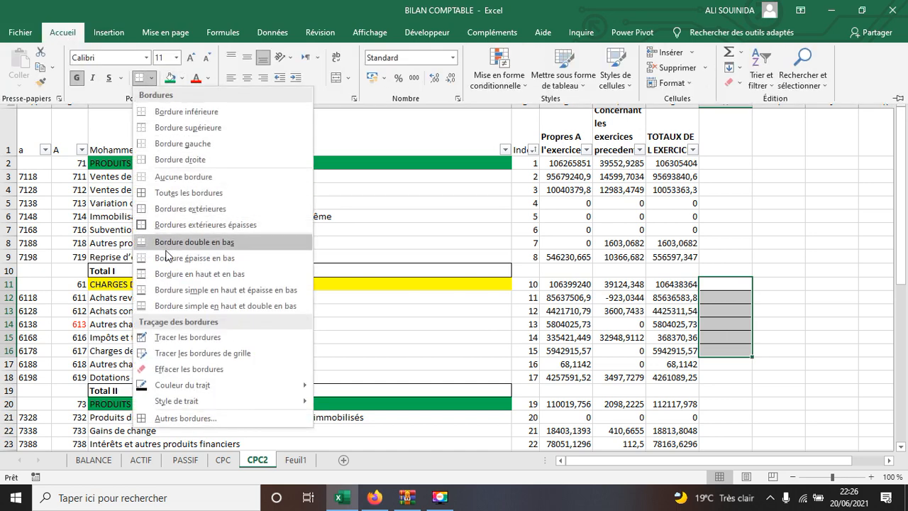
{"action": "left_click", "coordinate": [180, 177]}
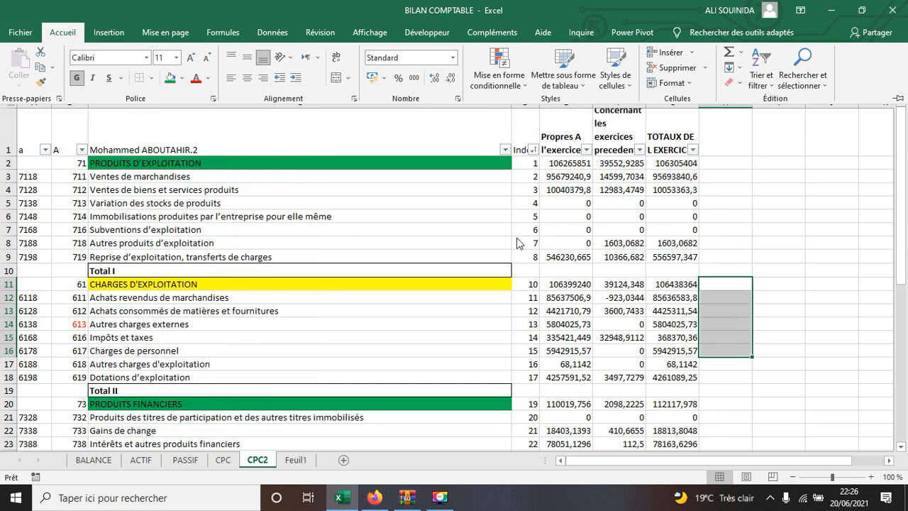
{"action": "left_click", "coordinate": [766, 296]}
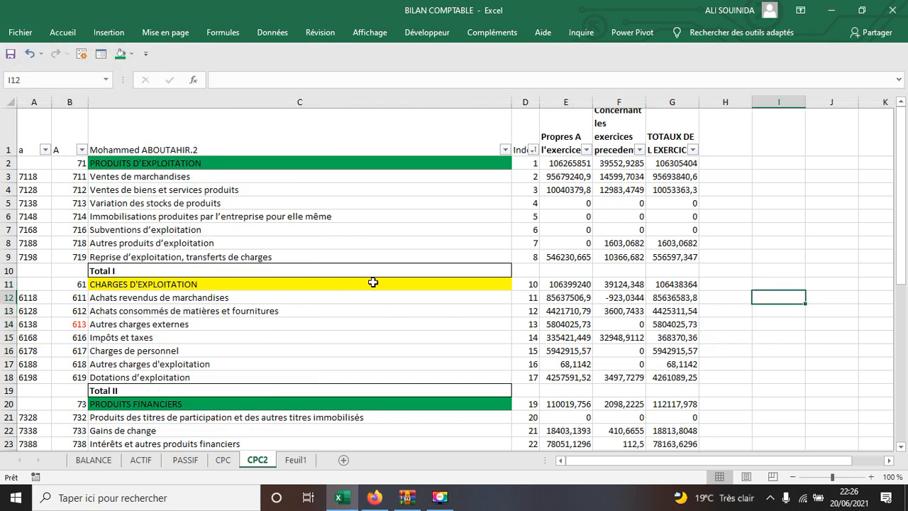
Enter =+E2 in E10 on the Total I row and fill the formula across to F10
{"action": "left_click", "coordinate": [561, 270]}
{"action": "type", "text": "+"}
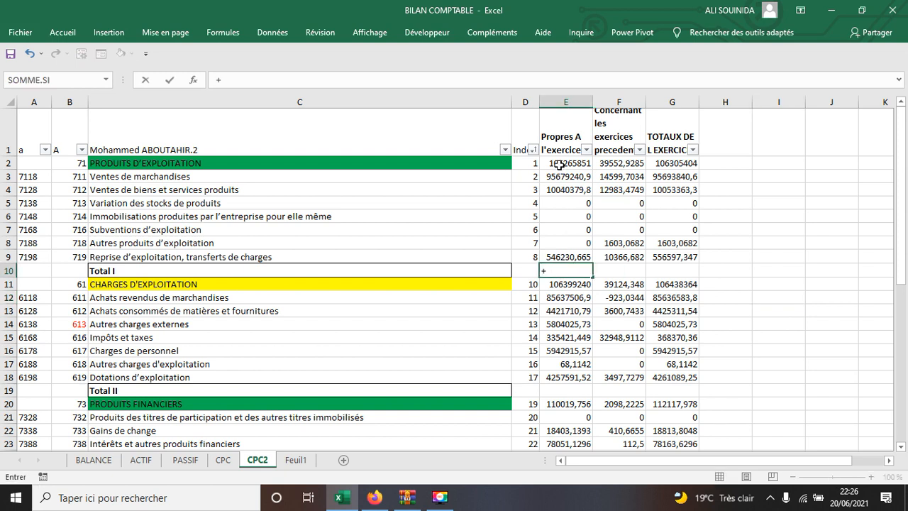
{"action": "left_click", "coordinate": [559, 163]}
{"action": "key", "text": "Return"}
{"action": "key", "text": "Up"}
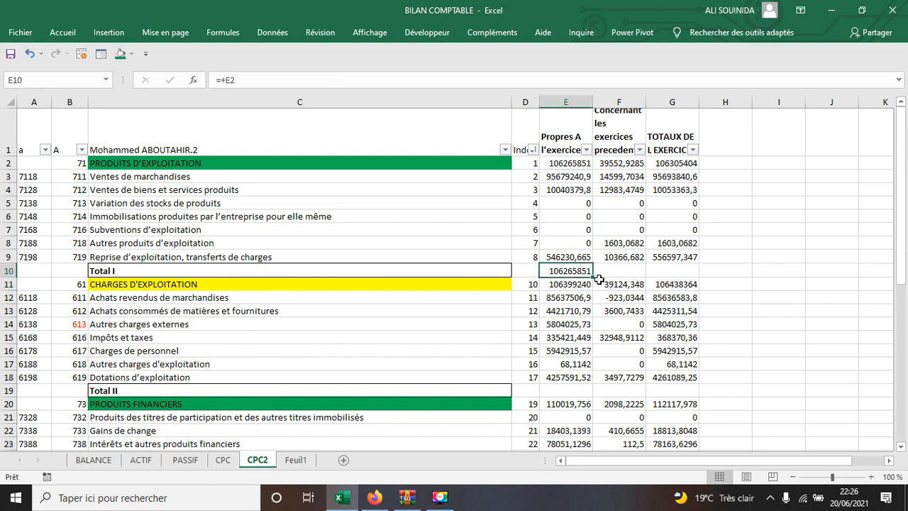
{"action": "left_click_drag", "start_coordinate": [594, 279], "coordinate": [638, 276]}
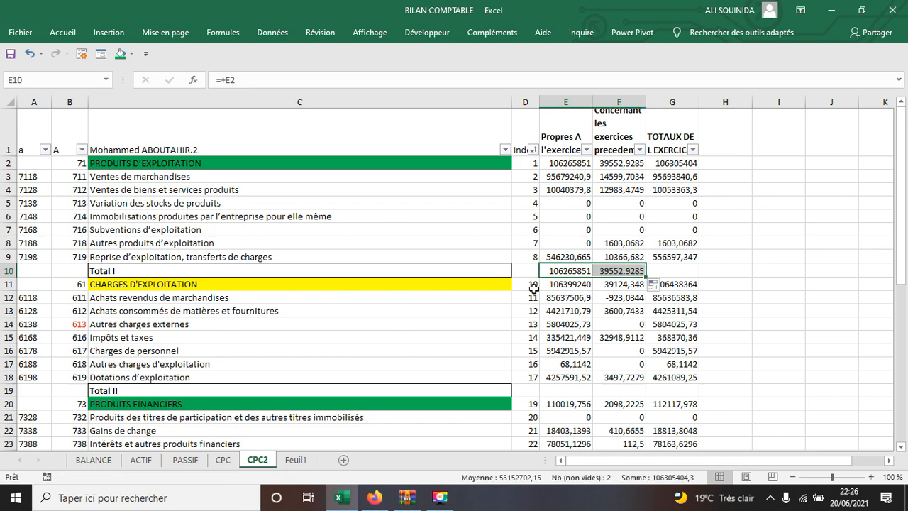
Enter =+E11 in E19 on the Total II row and fill the formula across to F19
{"action": "scroll", "coordinate": [533, 289], "scroll_direction": "down", "scroll_amount": 1}
{"action": "scroll", "coordinate": [534, 289], "scroll_direction": "down", "scroll_amount": 2}
{"action": "left_click", "coordinate": [573, 274]}
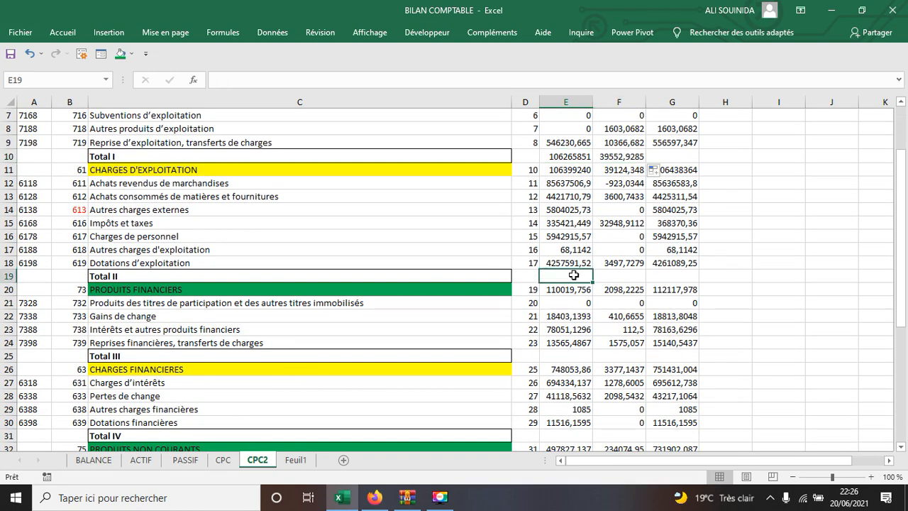
{"action": "type", "text": "+"}
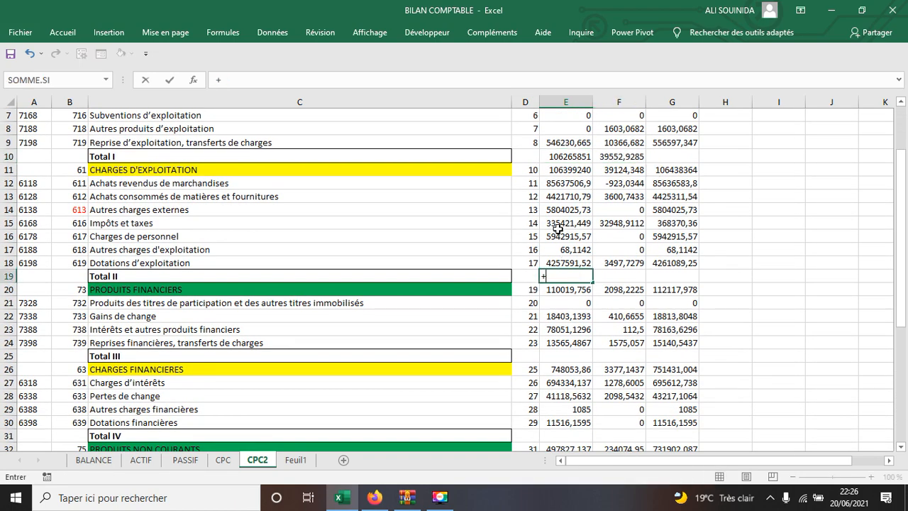
{"action": "left_click", "coordinate": [570, 171]}
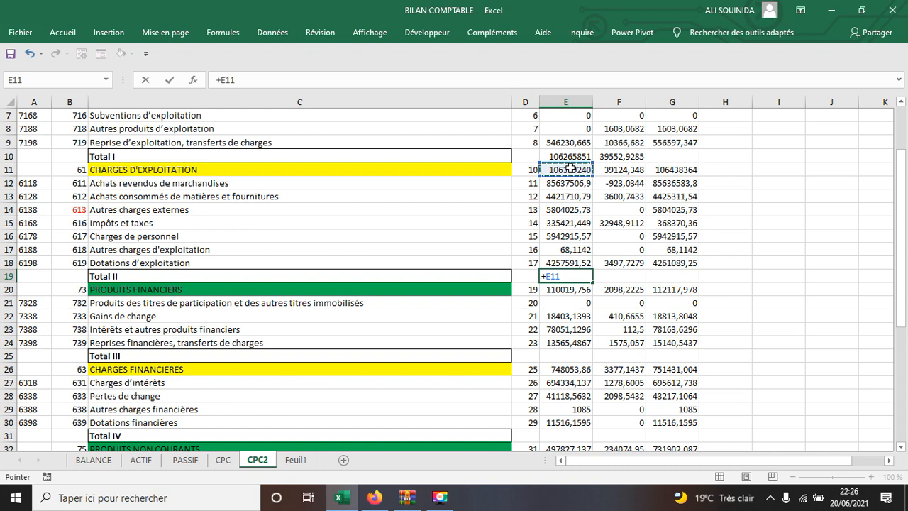
{"action": "key", "text": "Return"}
{"action": "left_click", "coordinate": [567, 277]}
{"action": "left_click_drag", "start_coordinate": [593, 282], "coordinate": [638, 278]}
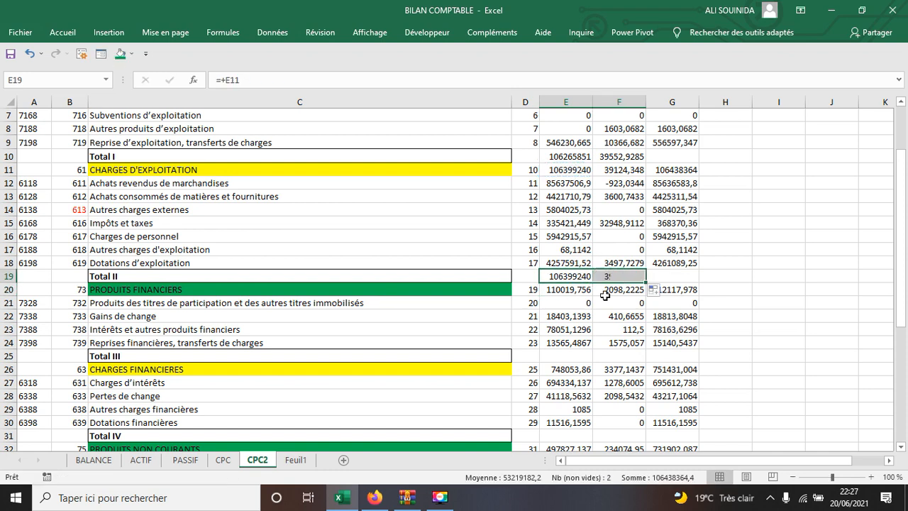
Enter =+E20 in E25 on the Total III row and fill the formula across to F25
{"action": "left_click", "coordinate": [572, 357]}
{"action": "type", "text": "+"}
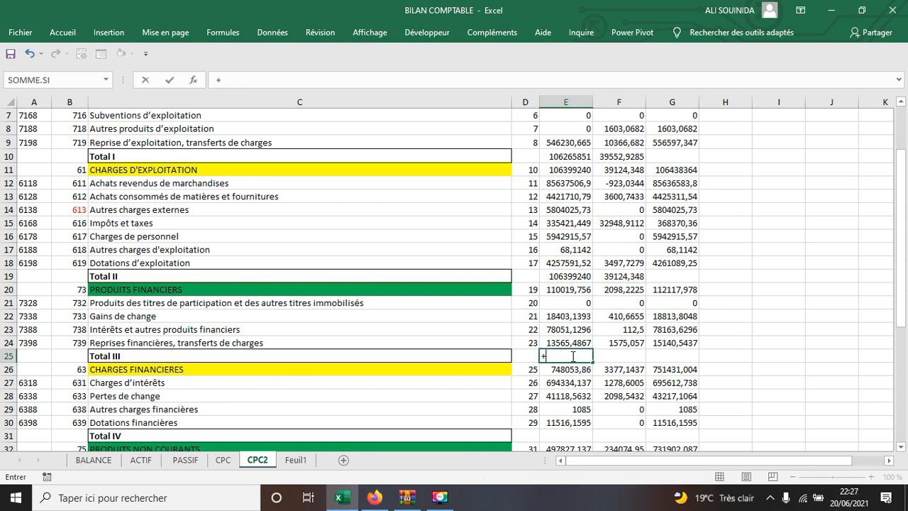
{"action": "left_click", "coordinate": [572, 289]}
{"action": "key", "text": "Return"}
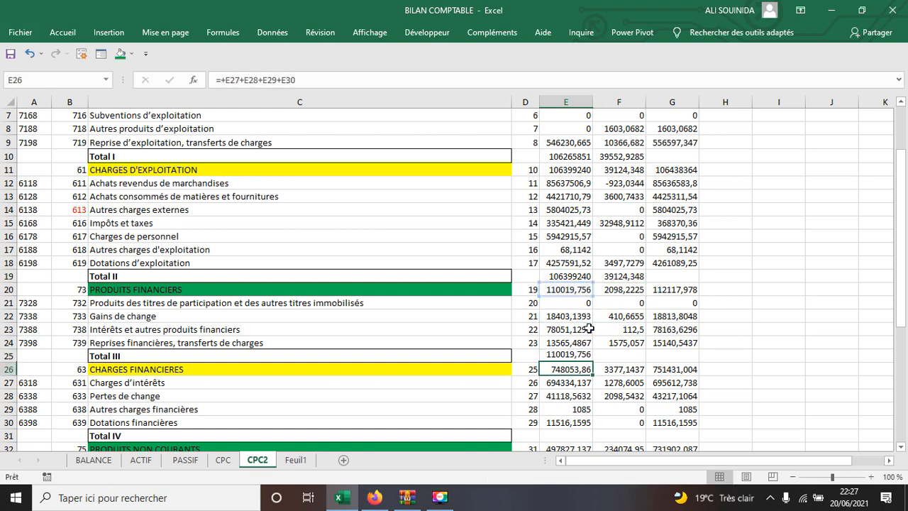
{"action": "left_click", "coordinate": [565, 357]}
{"action": "left_click_drag", "start_coordinate": [593, 363], "coordinate": [623, 358]}
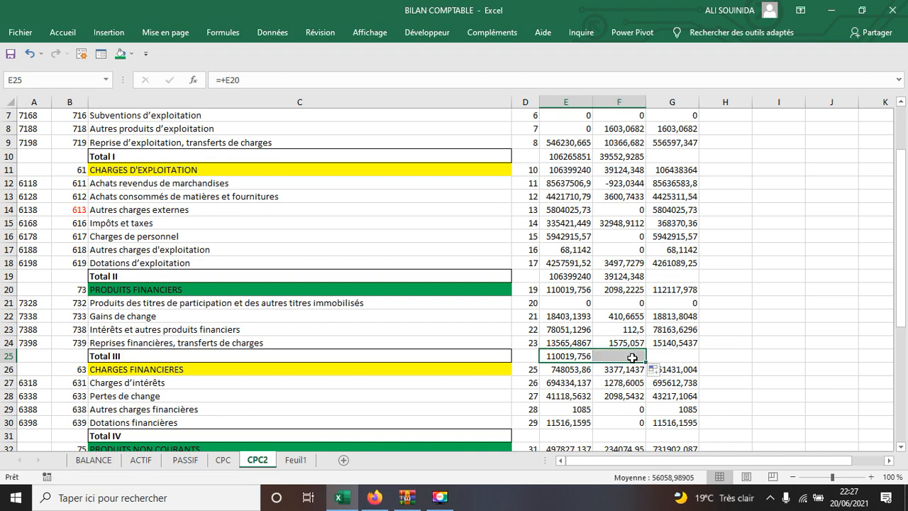
Enter =+E26 in E31 on the Total IV row and fill the formula across to F31
{"action": "scroll", "coordinate": [623, 358], "scroll_direction": "down", "scroll_amount": 3}
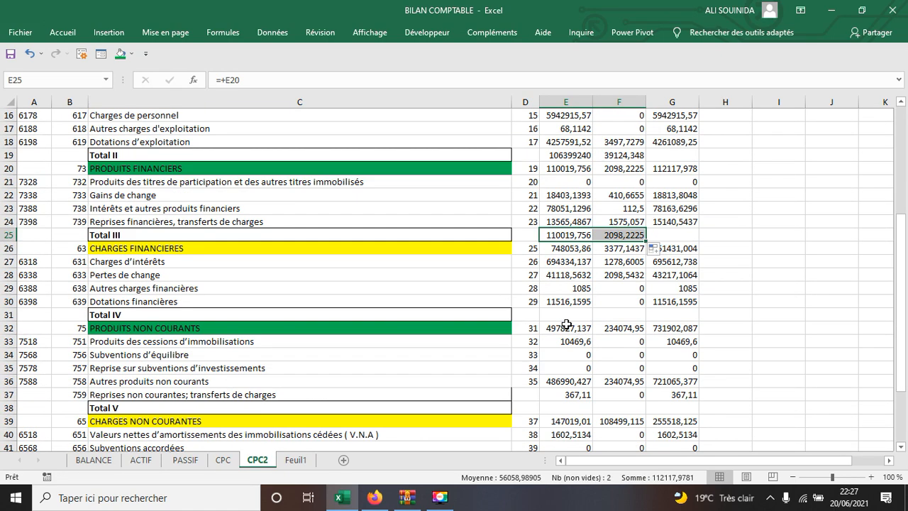
{"action": "left_click", "coordinate": [564, 314]}
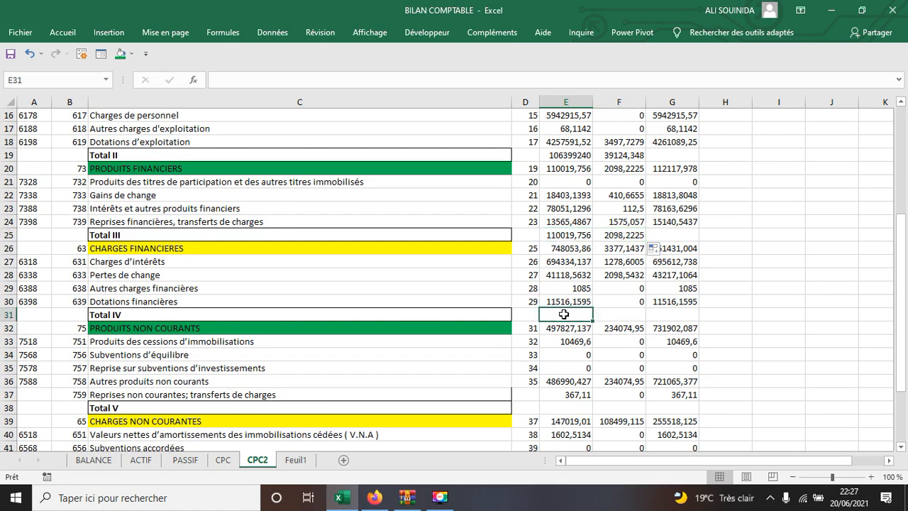
{"action": "type", "text": "+"}
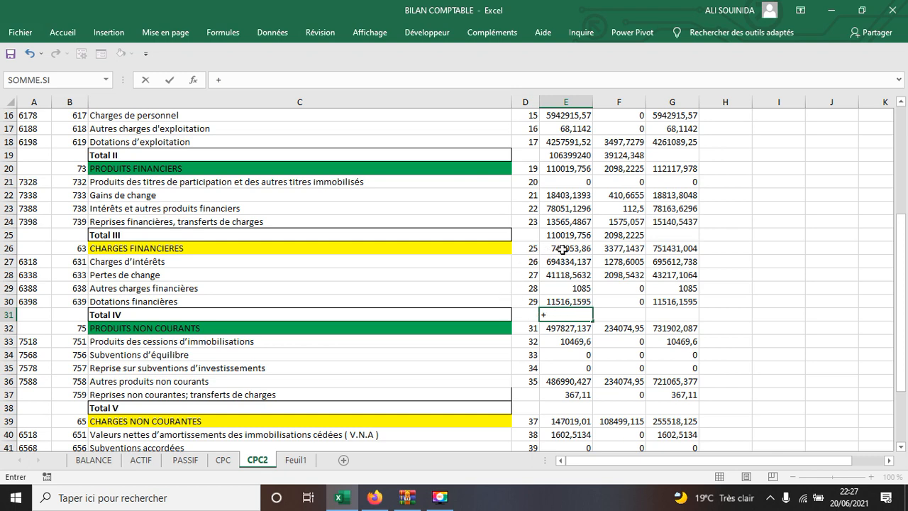
{"action": "key", "text": "Return"}
{"action": "left_click", "coordinate": [573, 313]}
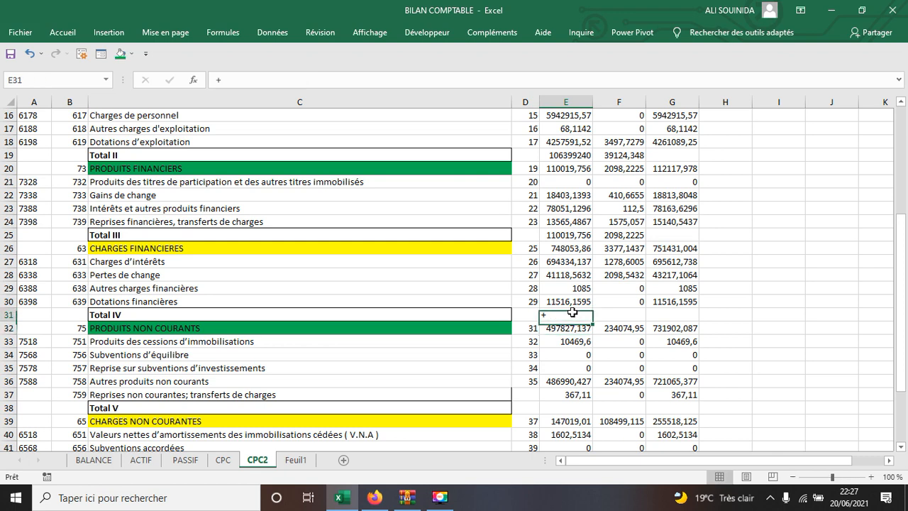
{"action": "type", "text": "+"}
{"action": "left_click", "coordinate": [569, 249]}
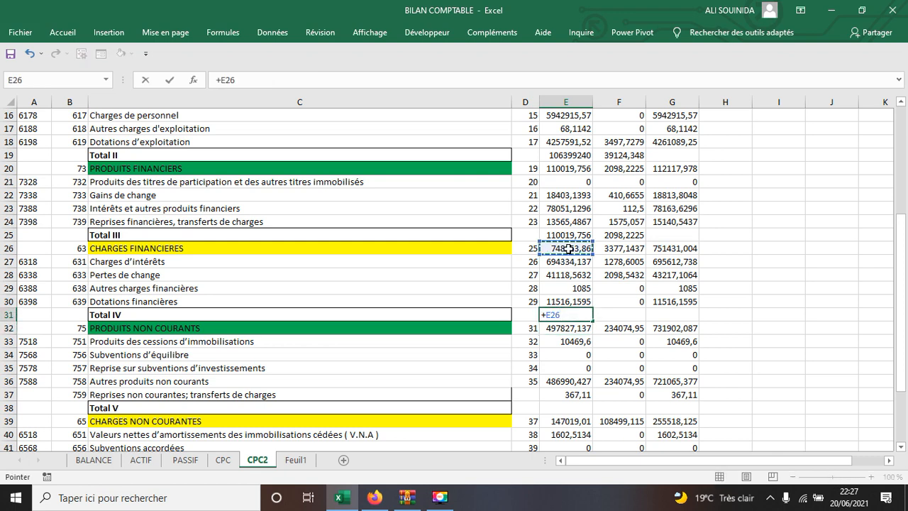
{"action": "key", "text": "Return"}
{"action": "key", "text": "Up"}
{"action": "left_click_drag", "start_coordinate": [592, 319], "coordinate": [628, 318]}
Enter =+E32 in E38 on the Total V row and fill the formula across to F38
{"action": "scroll", "coordinate": [555, 329], "scroll_direction": "down", "scroll_amount": 2}
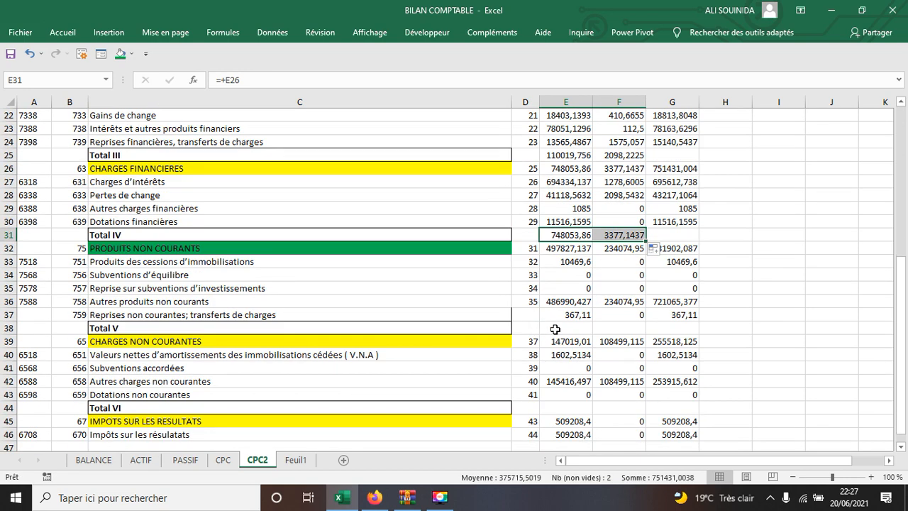
{"action": "left_click", "coordinate": [562, 327]}
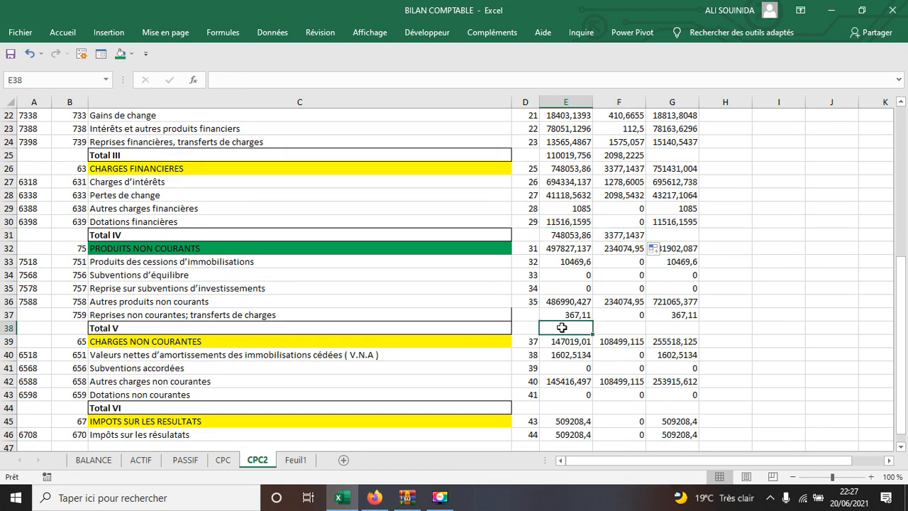
{"action": "type", "text": "+"}
{"action": "left_click", "coordinate": [564, 248]}
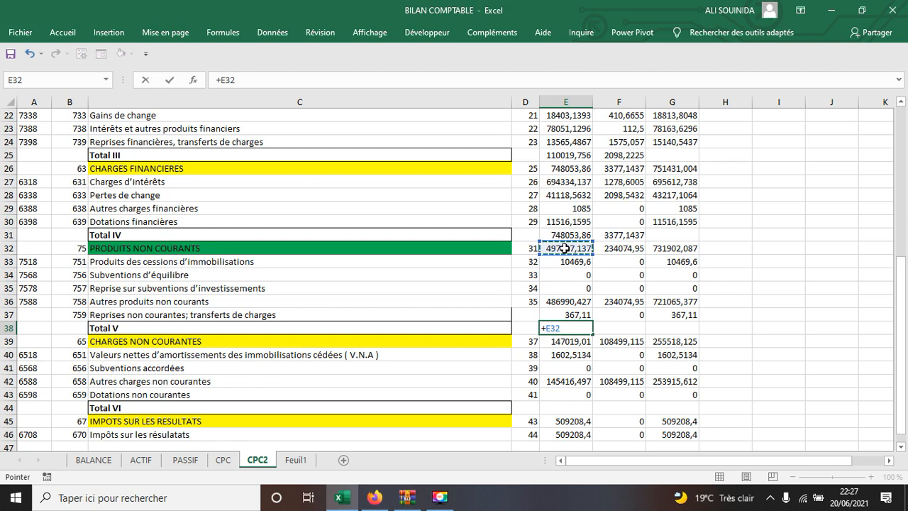
{"action": "key", "text": "Return"}
{"action": "left_click", "coordinate": [575, 328]}
{"action": "left_click_drag", "start_coordinate": [593, 336], "coordinate": [626, 334]}
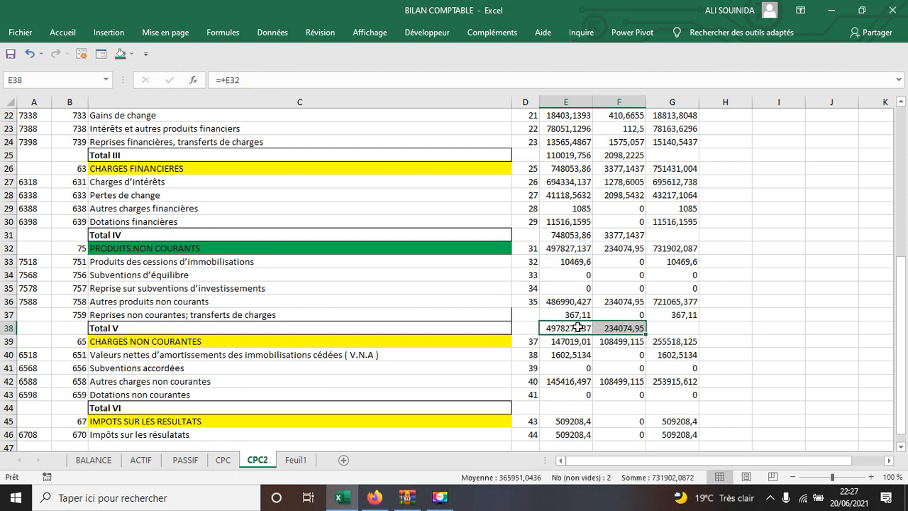
Enter =+E39 in E44 on the Total VI row and fill the formula across to F44
{"action": "scroll", "coordinate": [578, 327], "scroll_direction": "down", "scroll_amount": 2}
{"action": "left_click", "coordinate": [566, 327]}
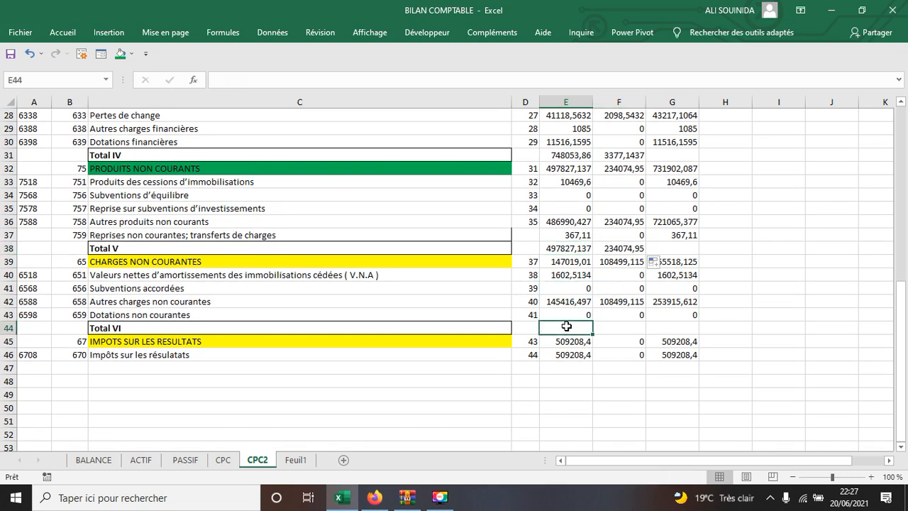
{"action": "type", "text": "+"}
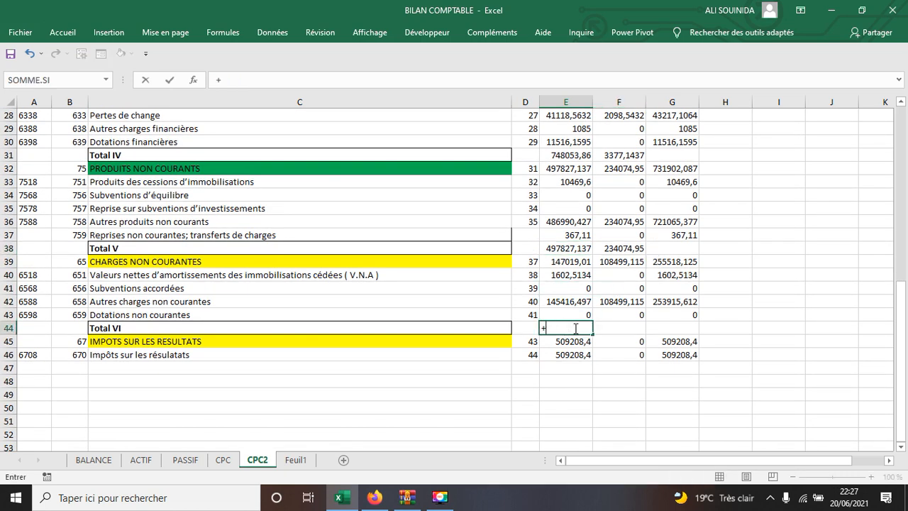
{"action": "left_click", "coordinate": [570, 259]}
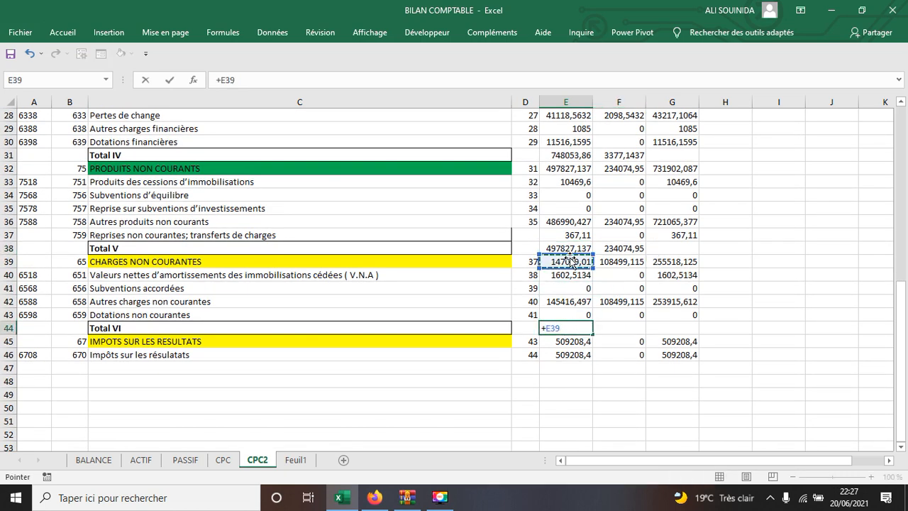
{"action": "key", "text": "Return"}
{"action": "left_click", "coordinate": [573, 329]}
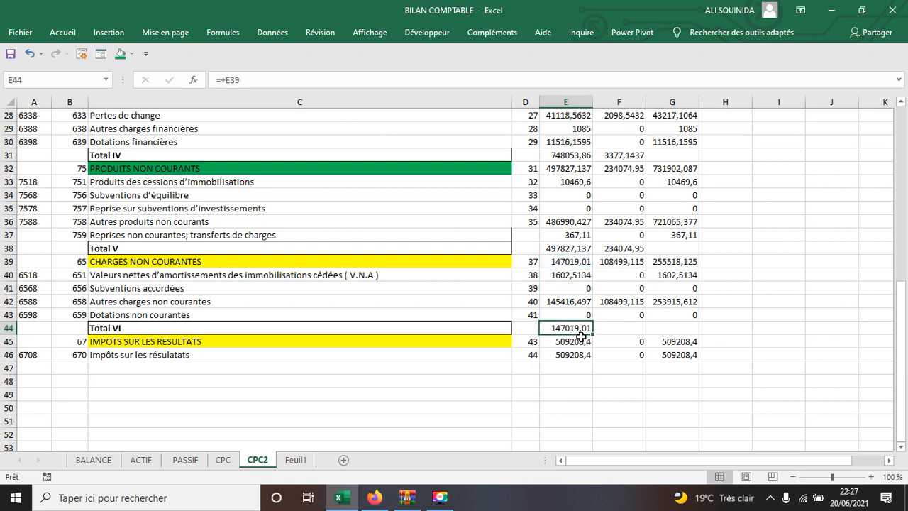
{"action": "left_click_drag", "start_coordinate": [592, 335], "coordinate": [641, 339]}
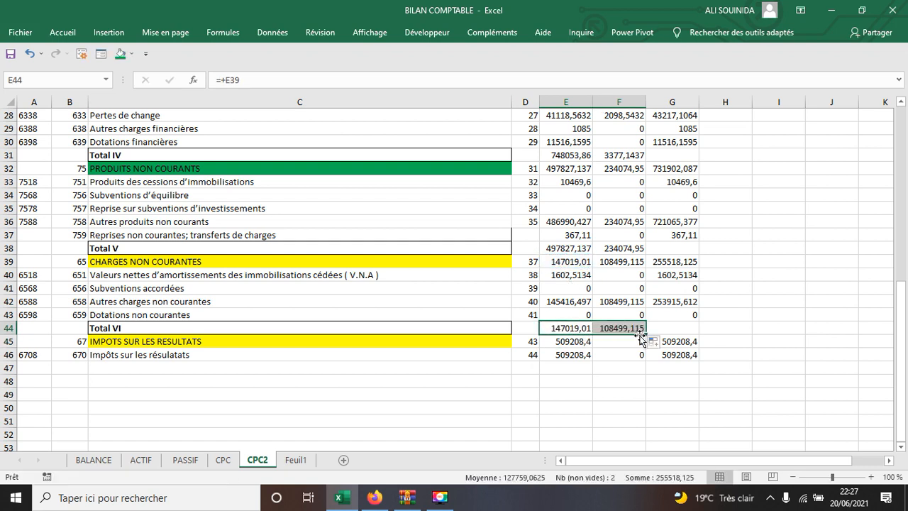
{"action": "left_click", "coordinate": [564, 248]}
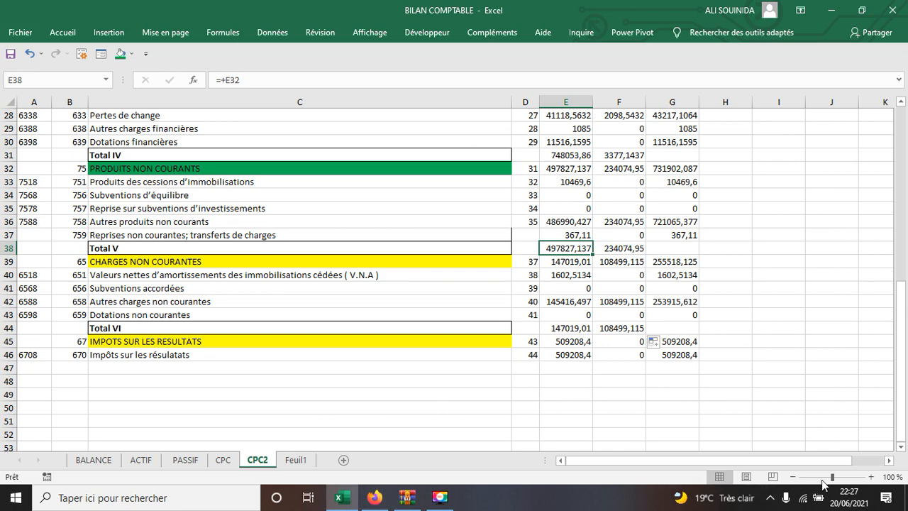
{"action": "scroll", "coordinate": [336, 328], "scroll_direction": "up", "scroll_amount": 9}
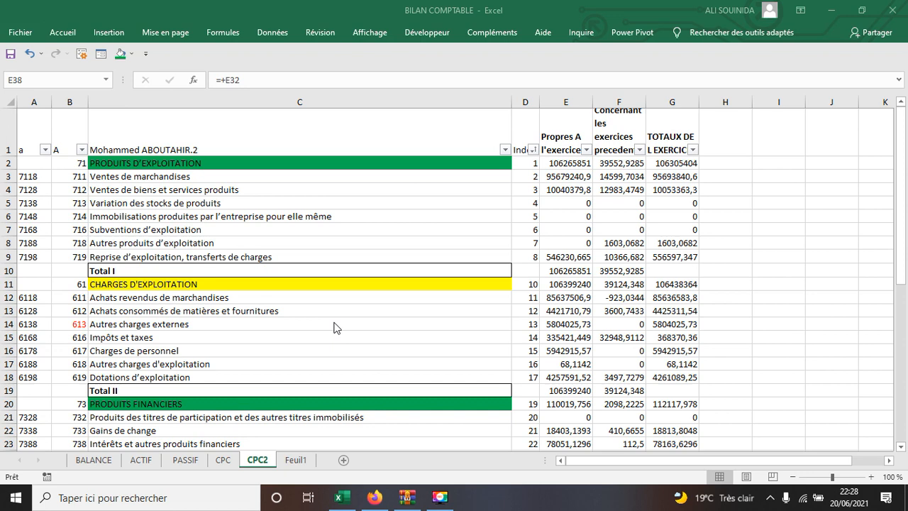
{"action": "scroll", "coordinate": [336, 328], "scroll_direction": "down", "scroll_amount": 2}
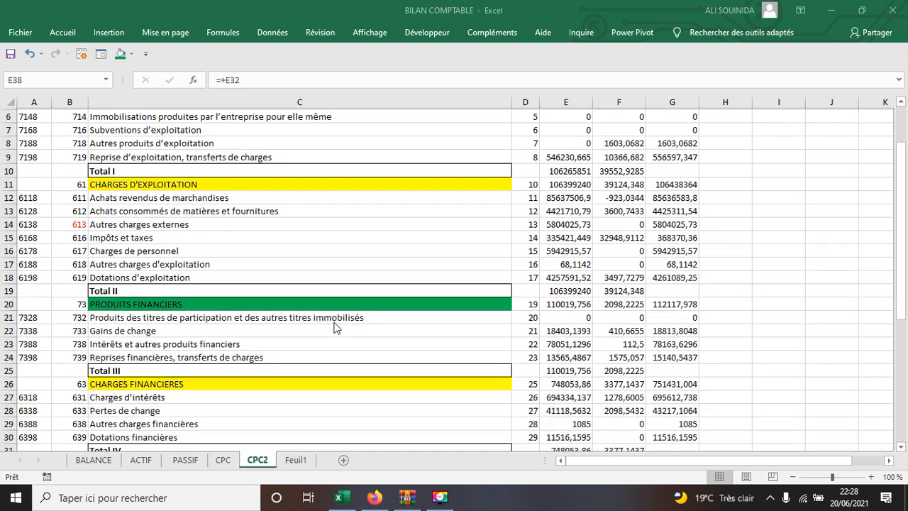
{"action": "scroll", "coordinate": [336, 328], "scroll_direction": "up", "scroll_amount": 2}
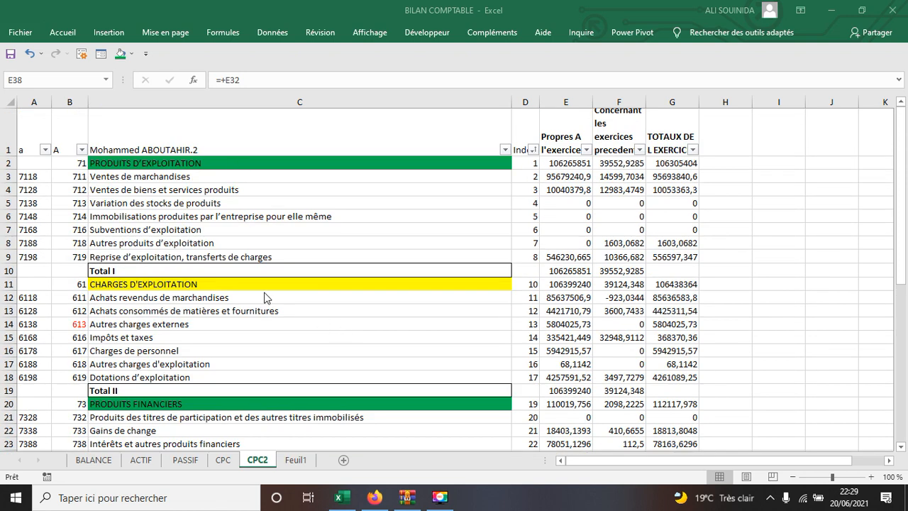
Insert a blank row between Total II and the PRODUITS FINANCIERS heading
{"action": "left_click", "coordinate": [259, 404]}
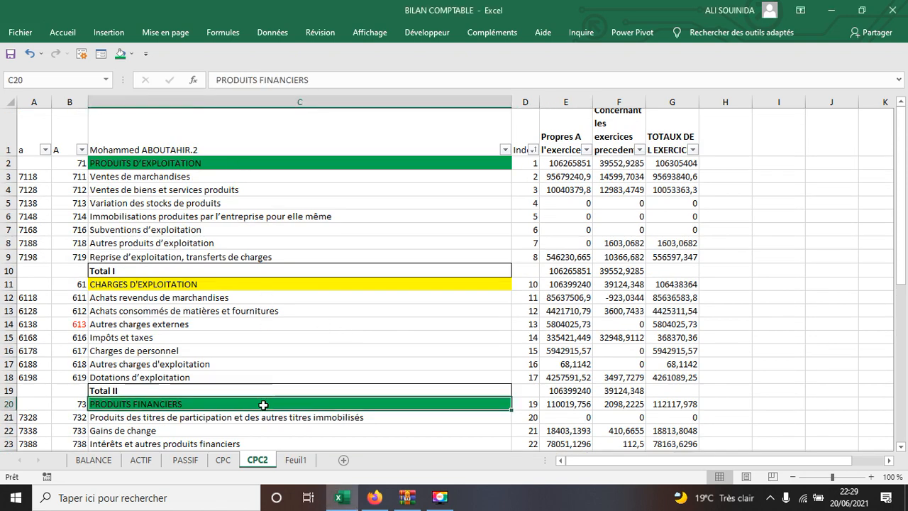
{"action": "left_click", "coordinate": [13, 405]}
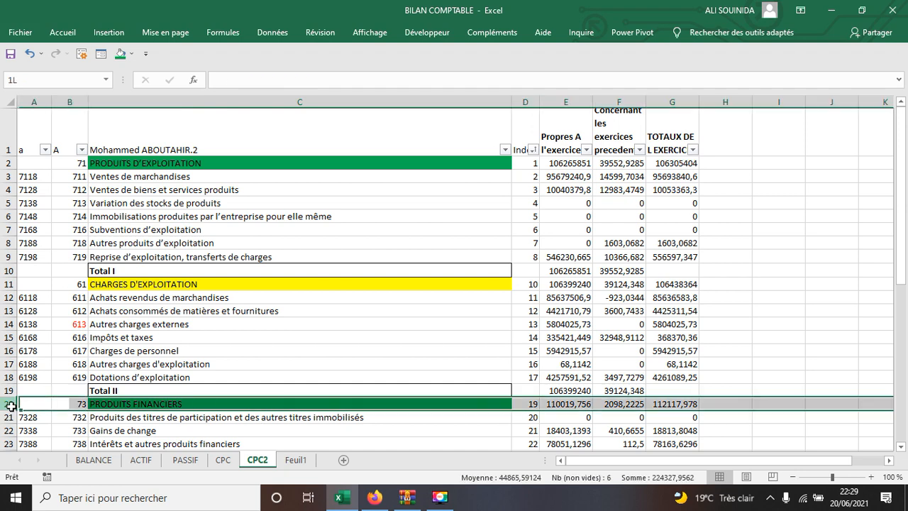
{"action": "right_click", "coordinate": [12, 405]}
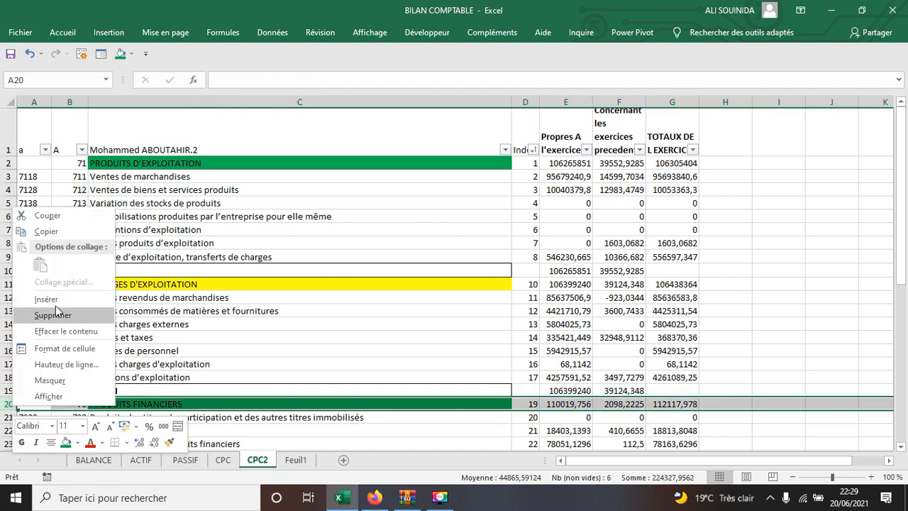
{"action": "left_click", "coordinate": [56, 303]}
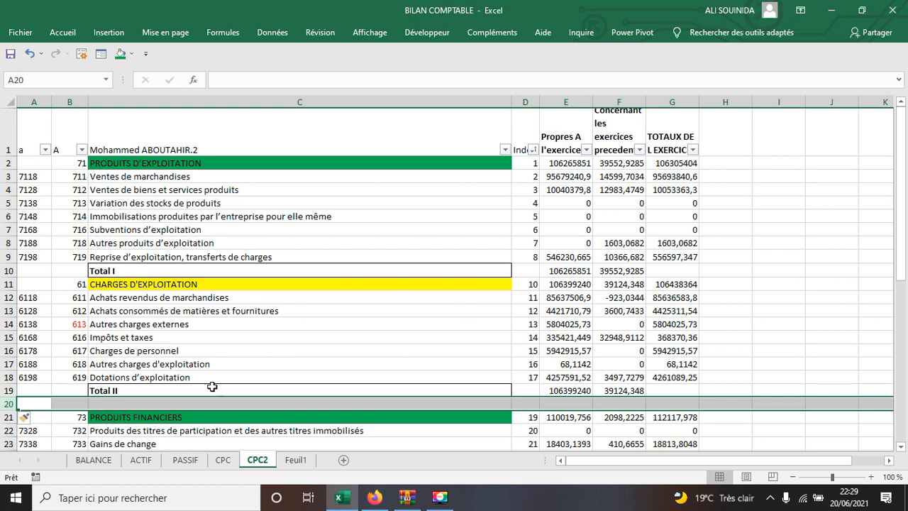
Insert a blank row between Total IV and the PRODUITS NON COURANTS heading
{"action": "scroll", "coordinate": [222, 369], "scroll_direction": "down", "scroll_amount": 3}
{"action": "scroll", "coordinate": [151, 348], "scroll_direction": "down", "scroll_amount": 1}
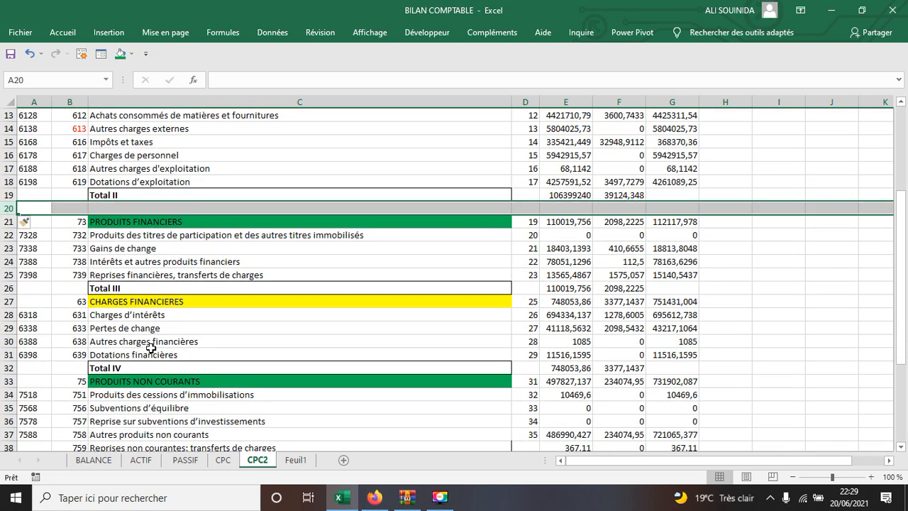
{"action": "left_click", "coordinate": [10, 381]}
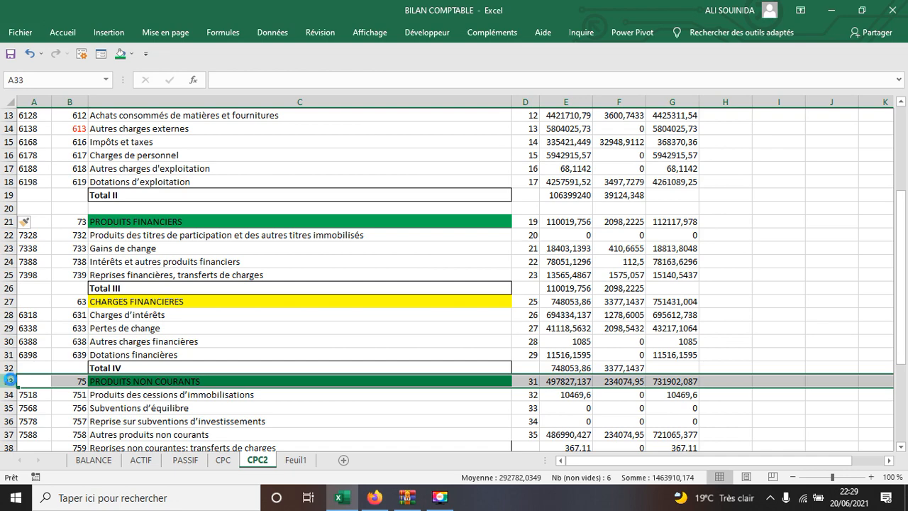
{"action": "key", "text": "ctrl+plus"}
Insert a blank row between Total VI and the IMPOTS SUR LES RESULTATS heading
{"action": "scroll", "coordinate": [176, 367], "scroll_direction": "down", "scroll_amount": 5}
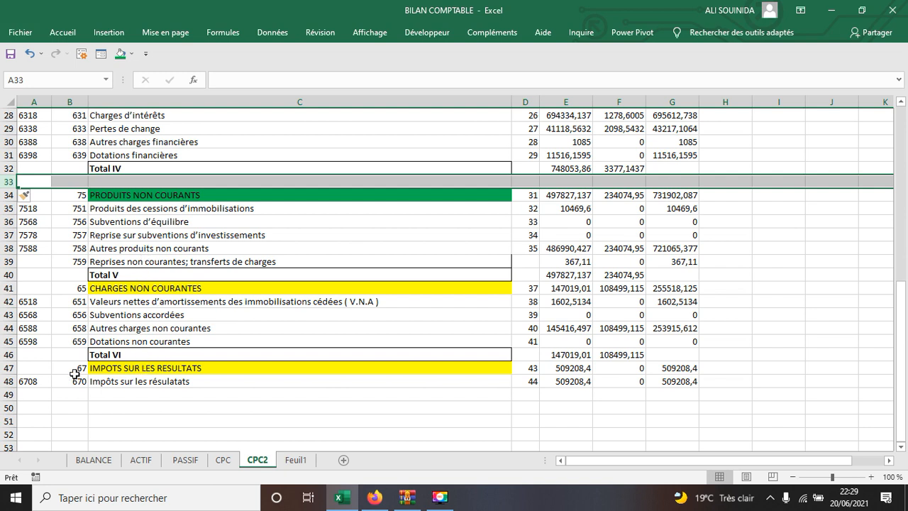
{"action": "left_click", "coordinate": [9, 369]}
{"action": "key", "text": "ctrl+plus"}
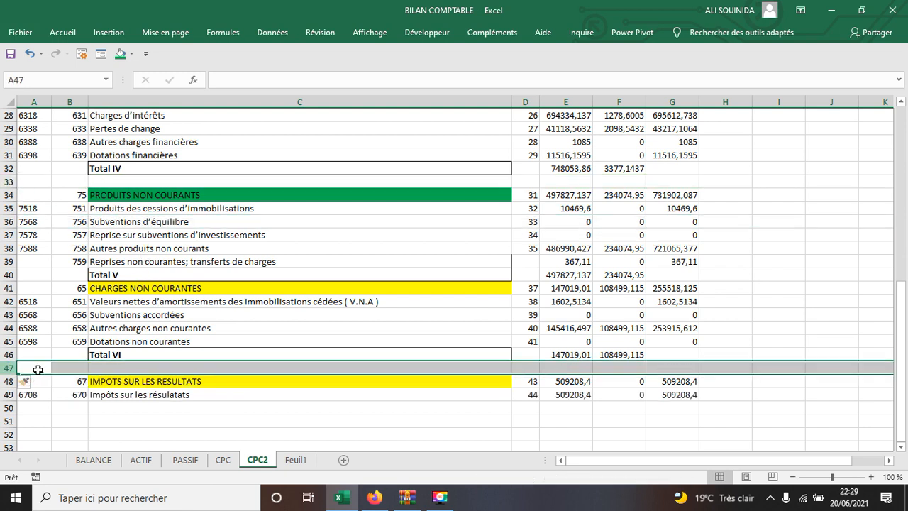
Copy the six result labels in B3:B8 of the Feuil1 sheet and paste them into CPC2 starting at I10
{"action": "left_click", "coordinate": [296, 461]}
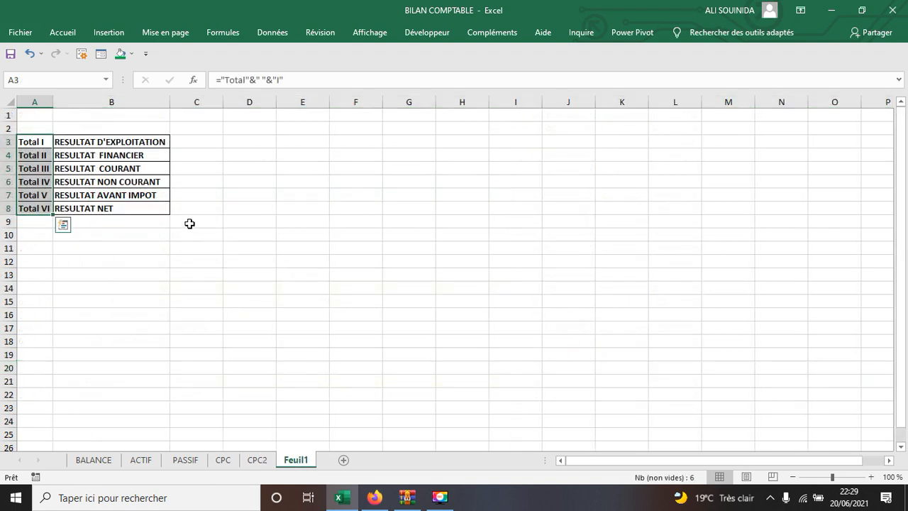
{"action": "left_click_drag", "start_coordinate": [126, 141], "coordinate": [126, 211]}
{"action": "right_click", "coordinate": [120, 168]}
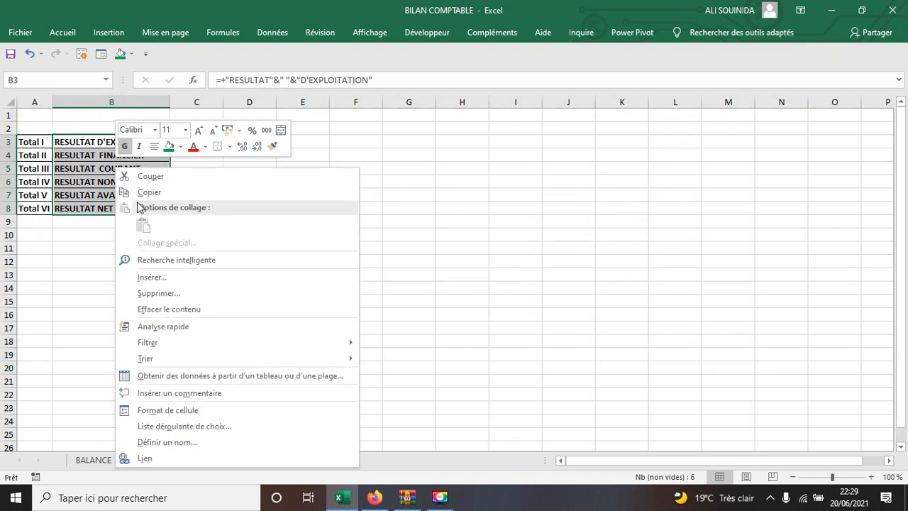
{"action": "left_click", "coordinate": [141, 189]}
{"action": "left_click", "coordinate": [257, 460]}
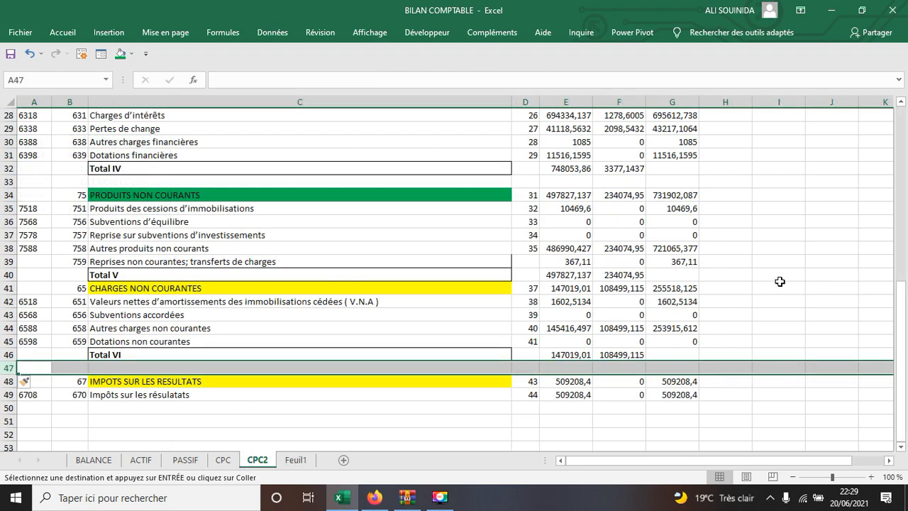
{"action": "scroll", "coordinate": [780, 279], "scroll_direction": "up", "scroll_amount": 4}
{"action": "scroll", "coordinate": [781, 279], "scroll_direction": "up", "scroll_amount": 4}
{"action": "left_click", "coordinate": [761, 194]}
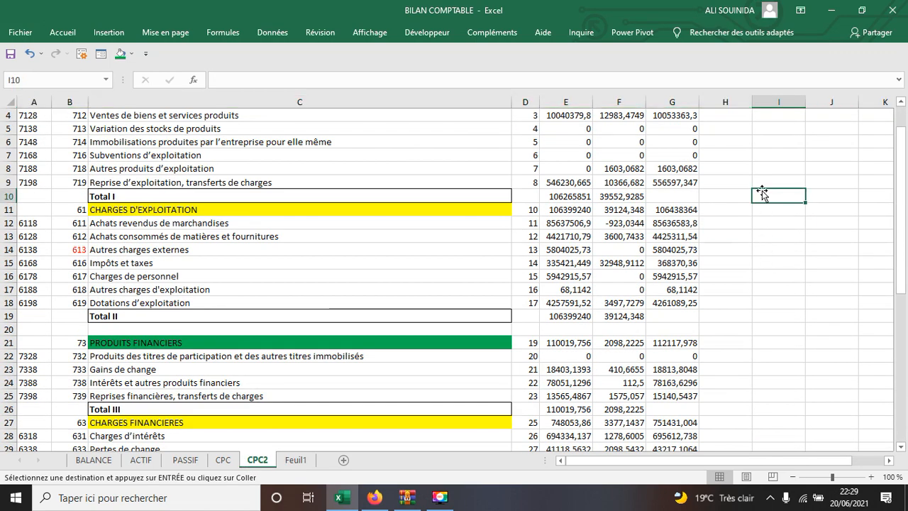
{"action": "right_click", "coordinate": [762, 200]}
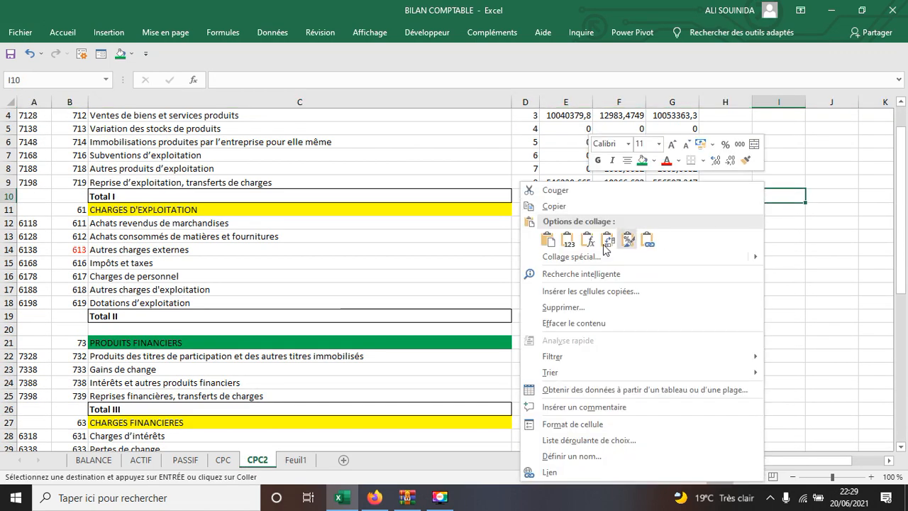
{"action": "left_click", "coordinate": [548, 241]}
{"action": "key", "text": "ctrl"}
{"action": "key", "text": "ctrl"}
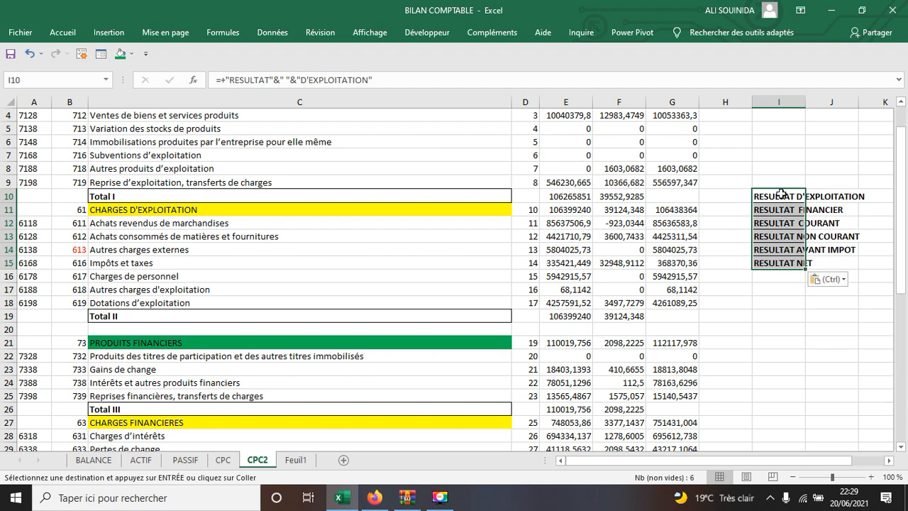
Copy the RESULTAT D'EXPLOITATION label from I10 into C20, the blank row under Total II, as plain text
{"action": "left_click", "coordinate": [779, 195]}
{"action": "right_click", "coordinate": [779, 199]}
{"action": "left_click", "coordinate": [578, 208]}
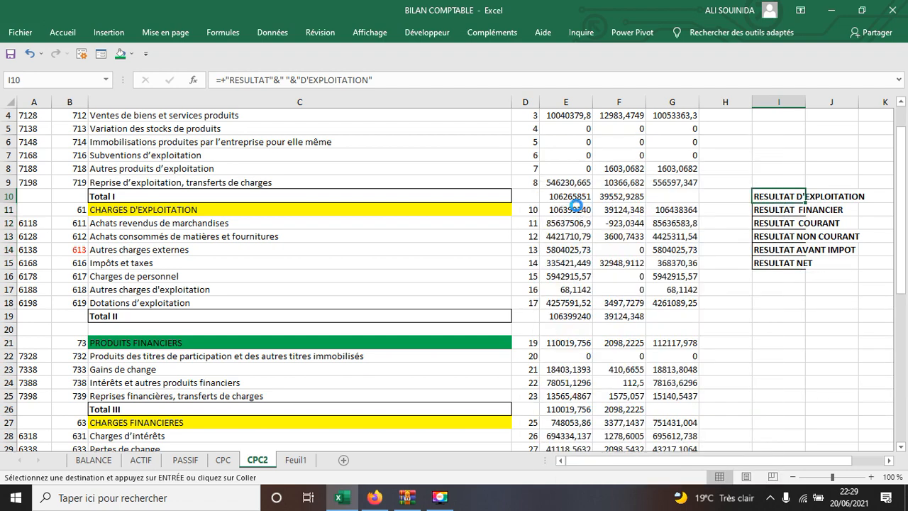
{"action": "scroll", "coordinate": [184, 227], "scroll_direction": "up", "scroll_amount": 1}
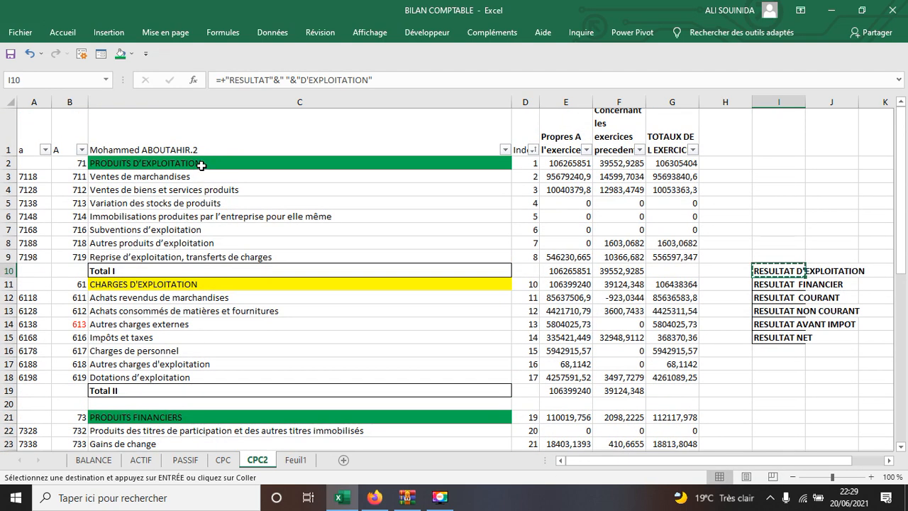
{"action": "left_click", "coordinate": [172, 403]}
{"action": "right_click", "coordinate": [172, 404]}
{"action": "left_click", "coordinate": [210, 159]}
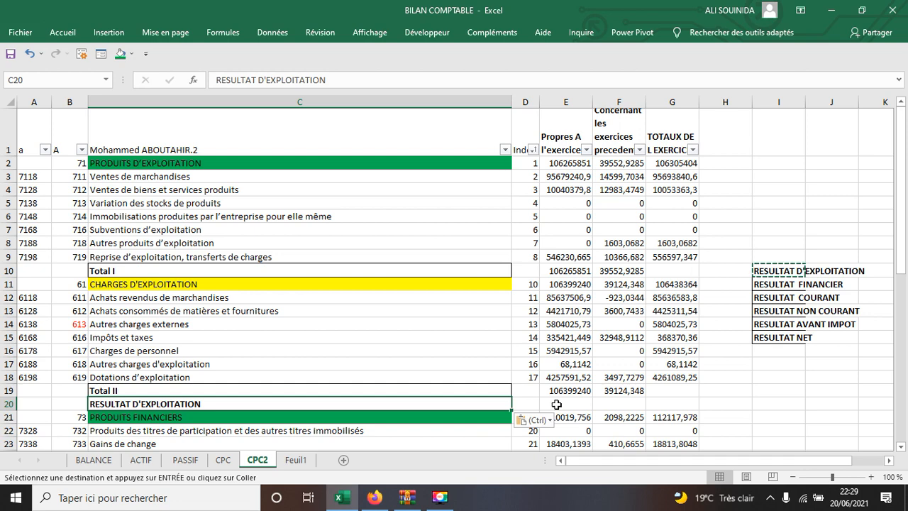
Enter +E10-E19 in E20 on the RESULTAT D'EXPLOITATION row and fill the formula across to F20
{"action": "left_click", "coordinate": [586, 407]}
{"action": "type", "text": "+"}
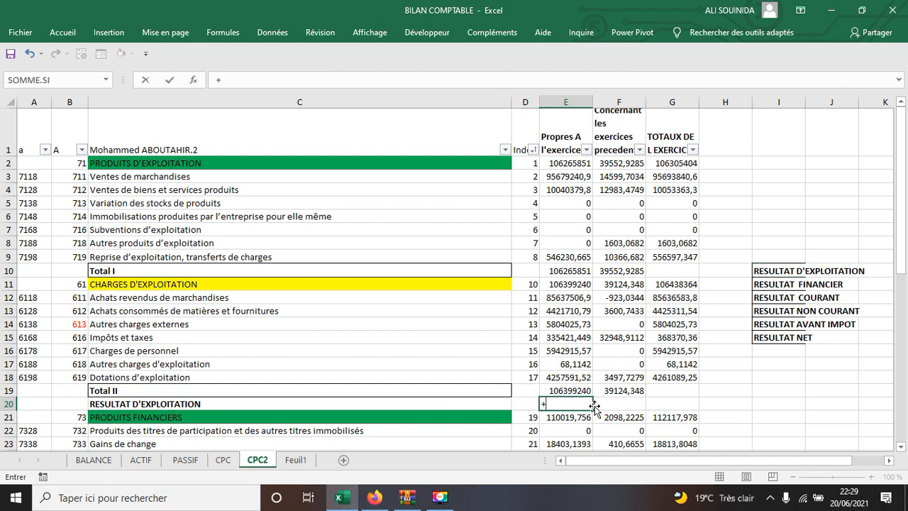
{"action": "left_click", "coordinate": [557, 271]}
{"action": "type", "text": "-"}
{"action": "left_click", "coordinate": [570, 390]}
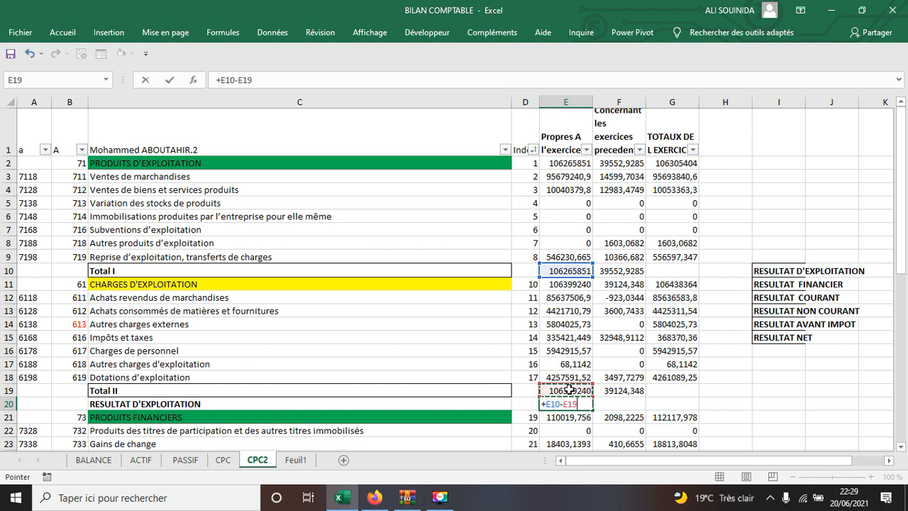
{"action": "key", "text": "Return"}
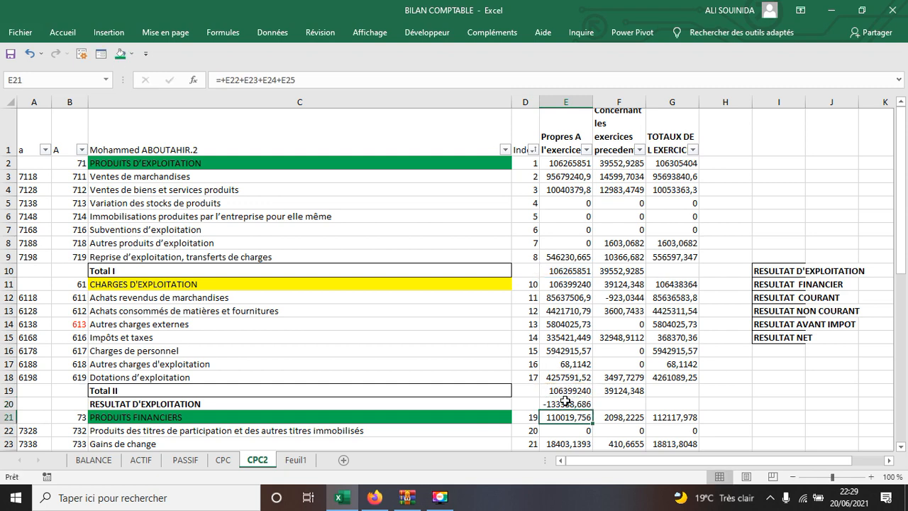
{"action": "left_click", "coordinate": [565, 402]}
{"action": "left_click_drag", "start_coordinate": [592, 411], "coordinate": [623, 408]}
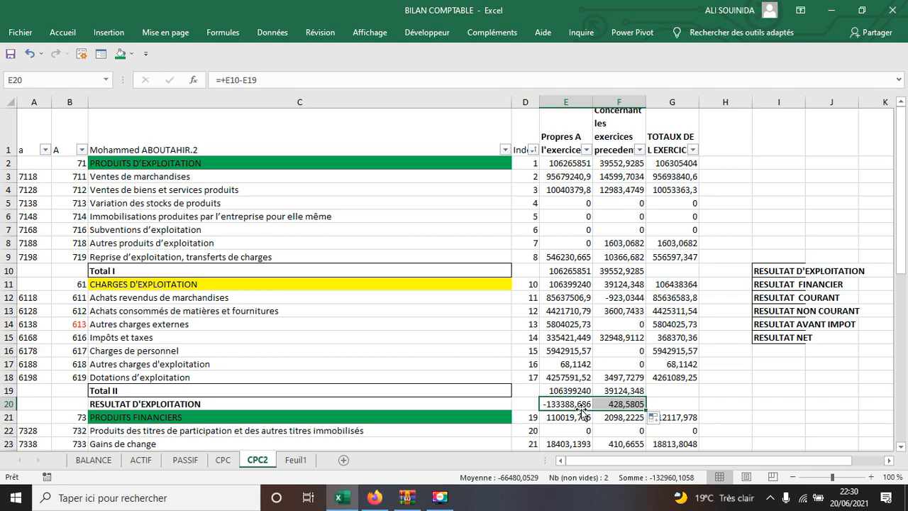
Copy the RESULTAT FINANCIER label from I11 into C33, the blank row under Total IV
{"action": "scroll", "coordinate": [582, 414], "scroll_direction": "down", "scroll_amount": 4}
{"action": "scroll", "coordinate": [626, 383], "scroll_direction": "up", "scroll_amount": 3}
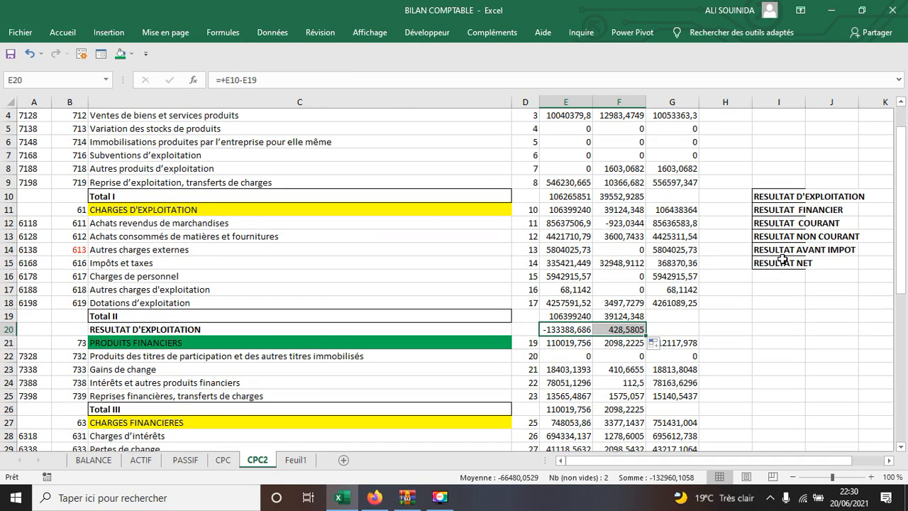
{"action": "right_click", "coordinate": [781, 211]}
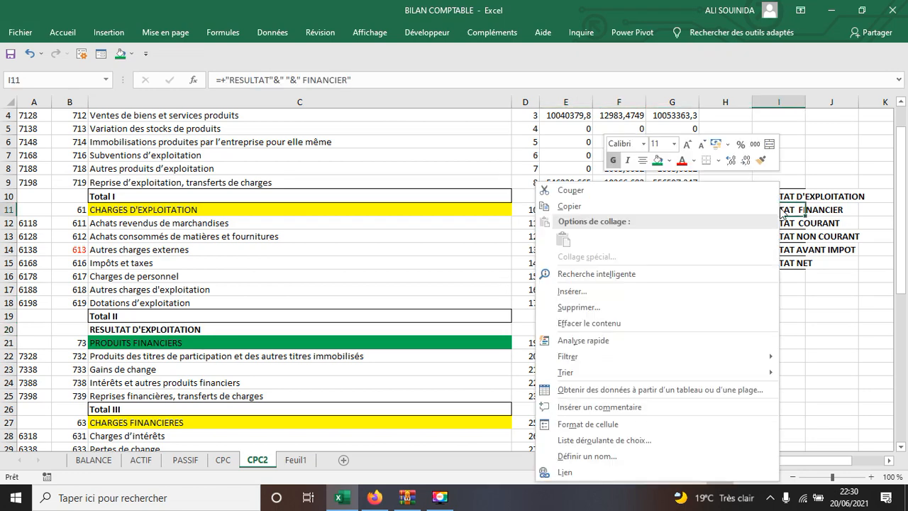
{"action": "left_click", "coordinate": [569, 206]}
{"action": "scroll", "coordinate": [639, 320], "scroll_direction": "down", "scroll_amount": 2}
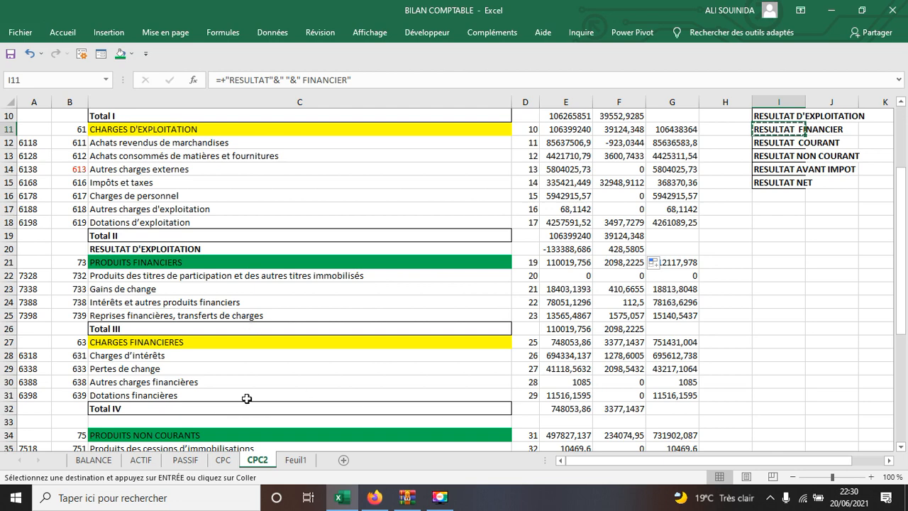
{"action": "left_click", "coordinate": [272, 421]}
{"action": "right_click", "coordinate": [270, 421]}
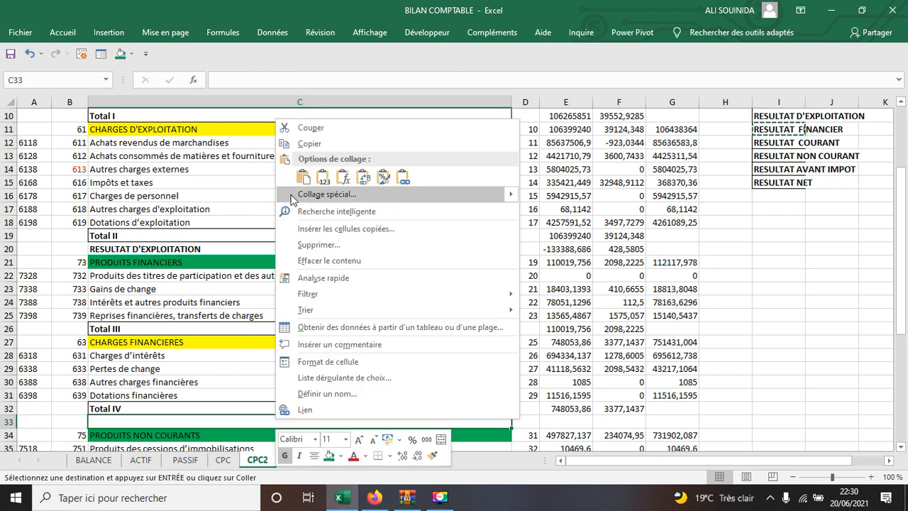
{"action": "left_click", "coordinate": [303, 178]}
Enter +E26-E32 in E33 on the RESULTAT FINANCIER row and fill the formula across to F33
{"action": "left_click", "coordinate": [578, 422]}
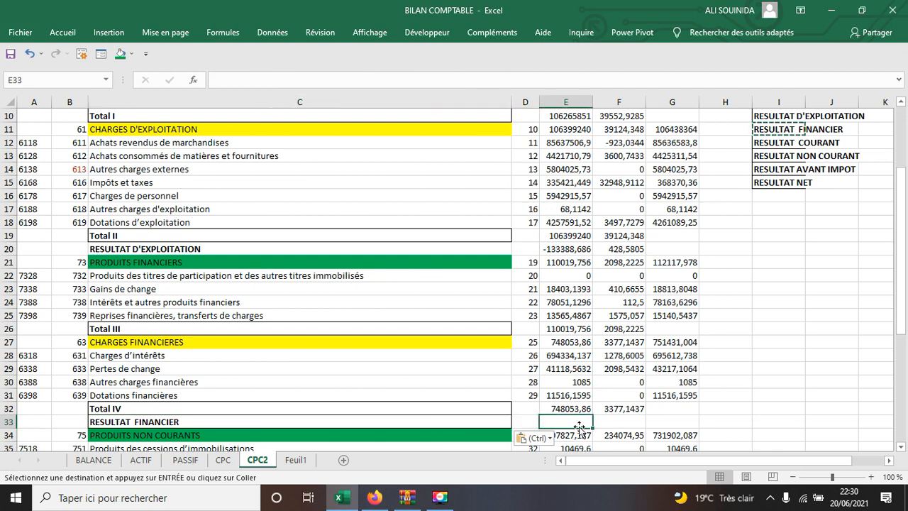
{"action": "type", "text": "+"}
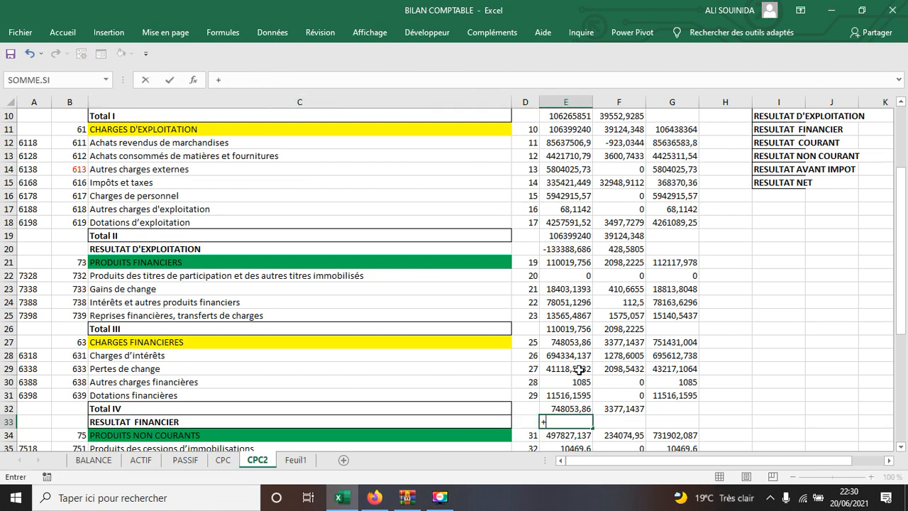
{"action": "left_click", "coordinate": [560, 329]}
{"action": "type", "text": "-"}
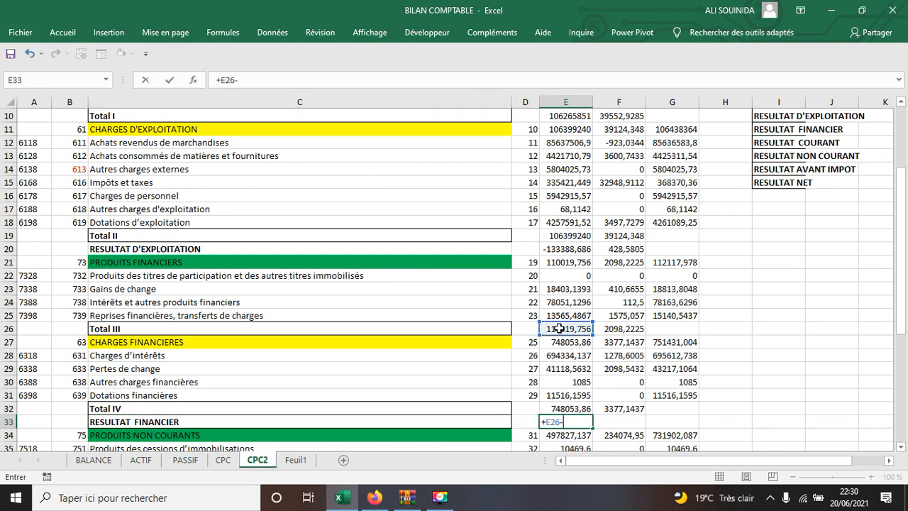
{"action": "left_click", "coordinate": [578, 410]}
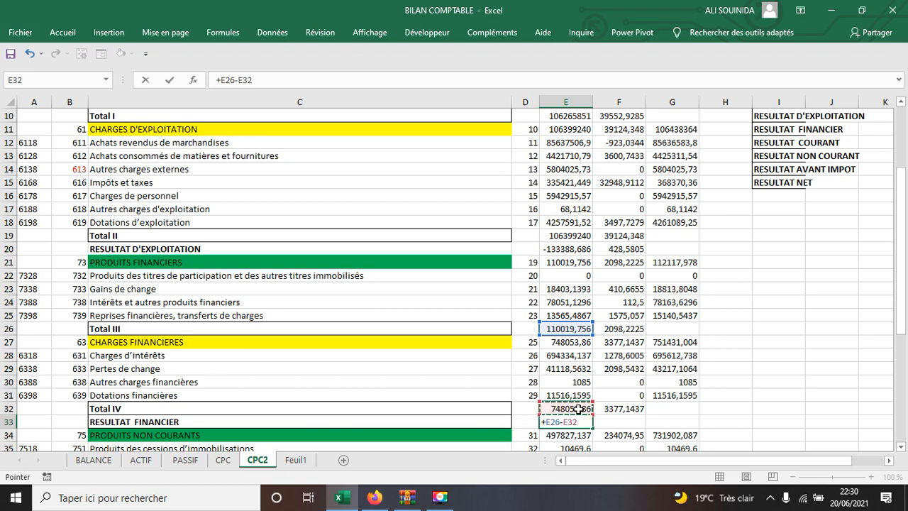
{"action": "key", "text": "Return"}
{"action": "left_click", "coordinate": [573, 421]}
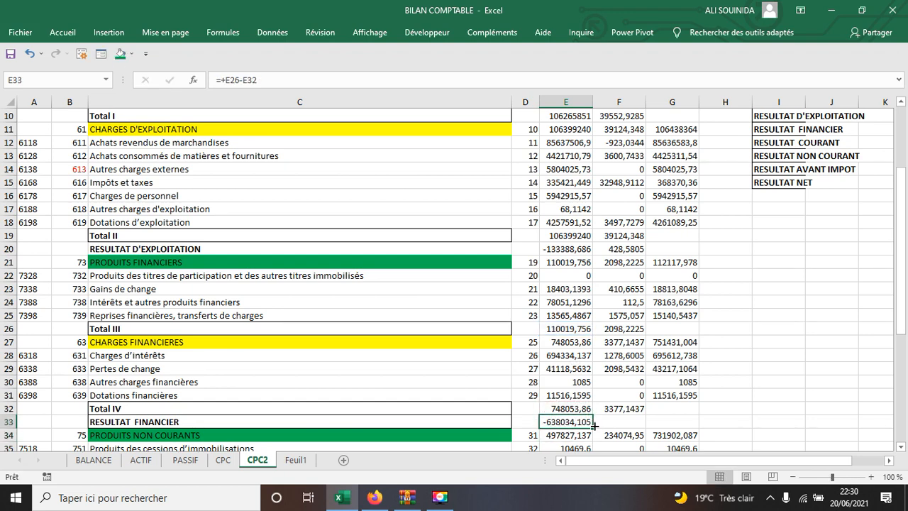
{"action": "left_click_drag", "start_coordinate": [643, 427], "coordinate": [624, 423]}
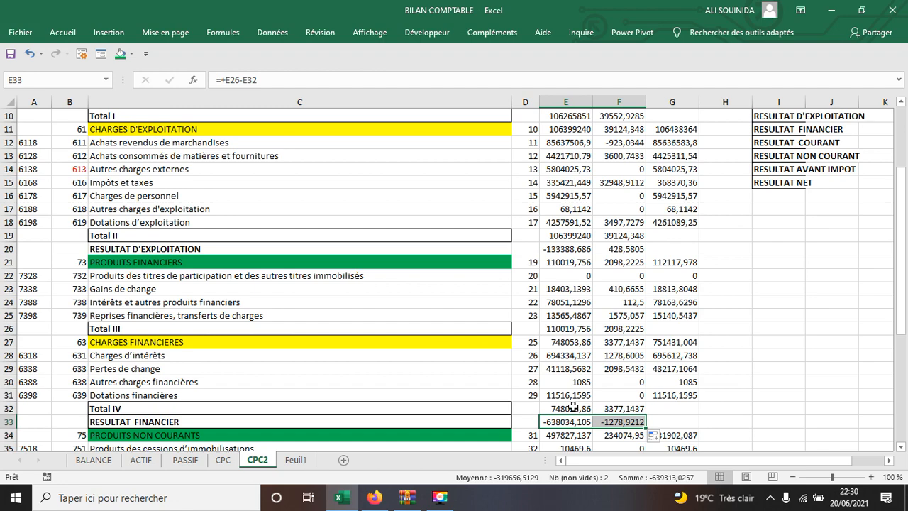
Copy the RESULTAT NON COURANT label from I13 into C47, the blank row under Total VI
{"action": "scroll", "coordinate": [324, 406], "scroll_direction": "down", "scroll_amount": 5}
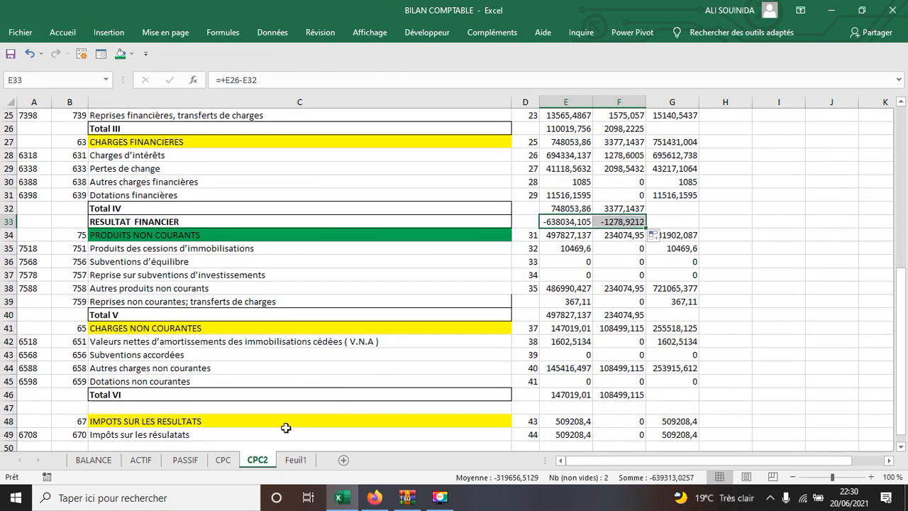
{"action": "left_click", "coordinate": [224, 410]}
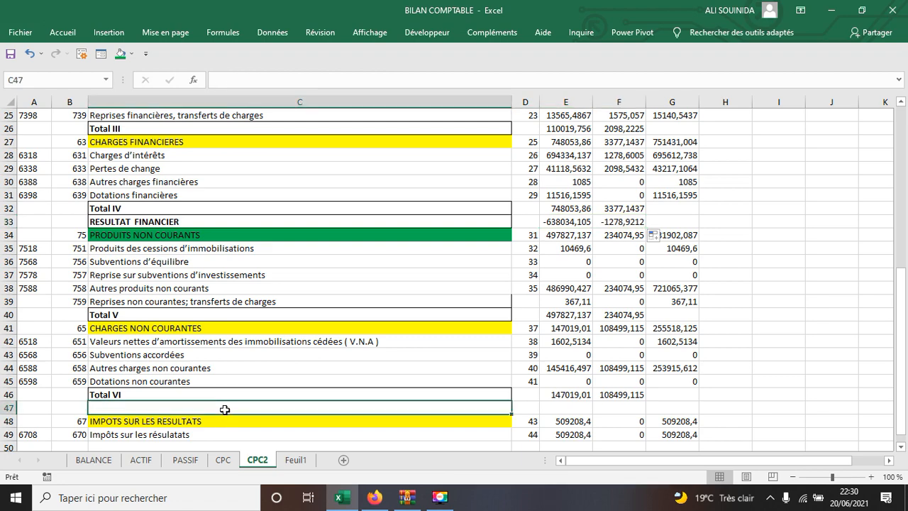
{"action": "scroll", "coordinate": [769, 281], "scroll_direction": "up", "scroll_amount": 6}
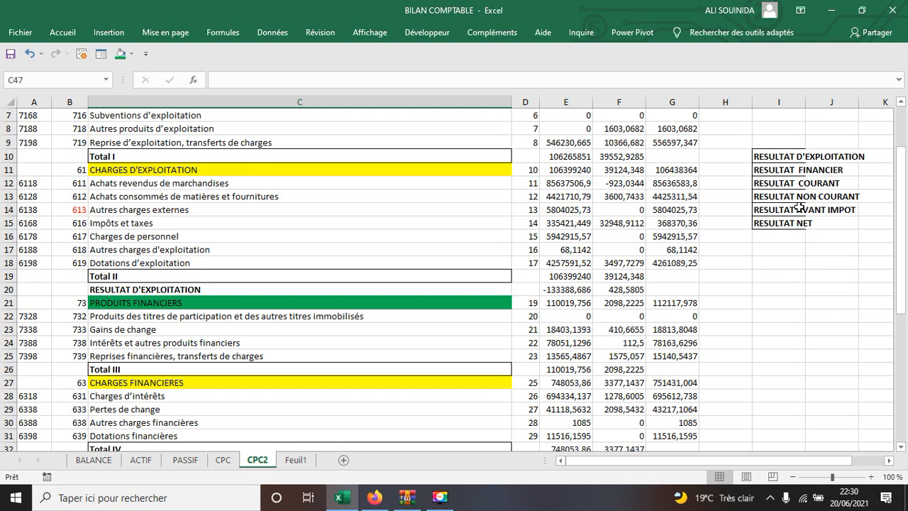
{"action": "left_click", "coordinate": [785, 193]}
{"action": "right_click", "coordinate": [786, 193]}
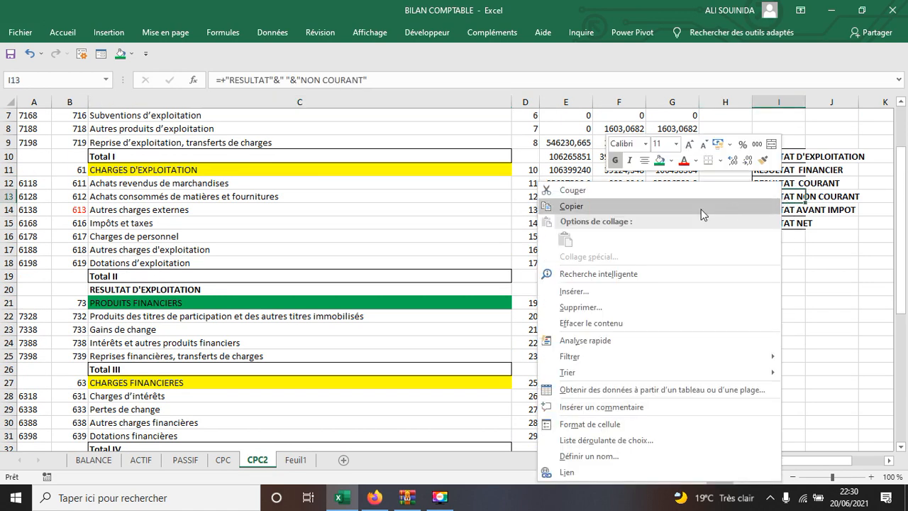
{"action": "left_click", "coordinate": [732, 206]}
{"action": "scroll", "coordinate": [737, 293], "scroll_direction": "down", "scroll_amount": 6}
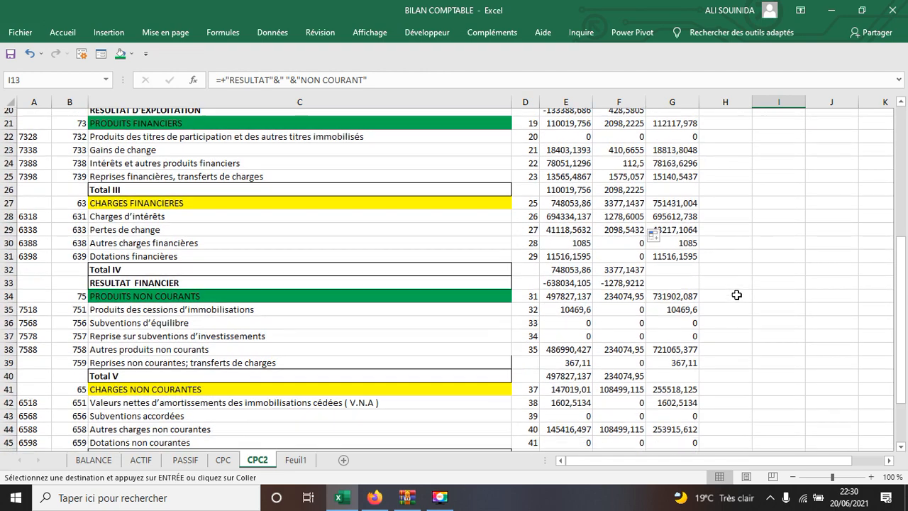
{"action": "scroll", "coordinate": [313, 353], "scroll_direction": "down", "scroll_amount": 1}
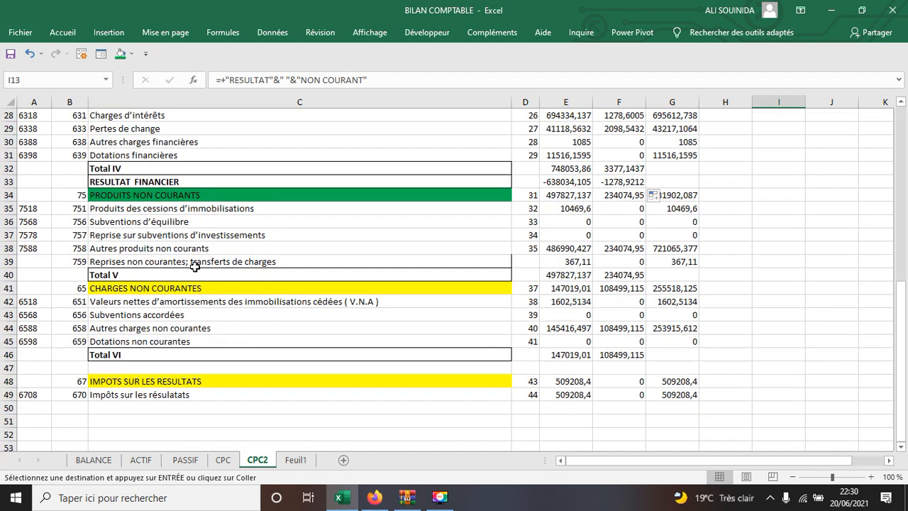
{"action": "right_click", "coordinate": [220, 367]}
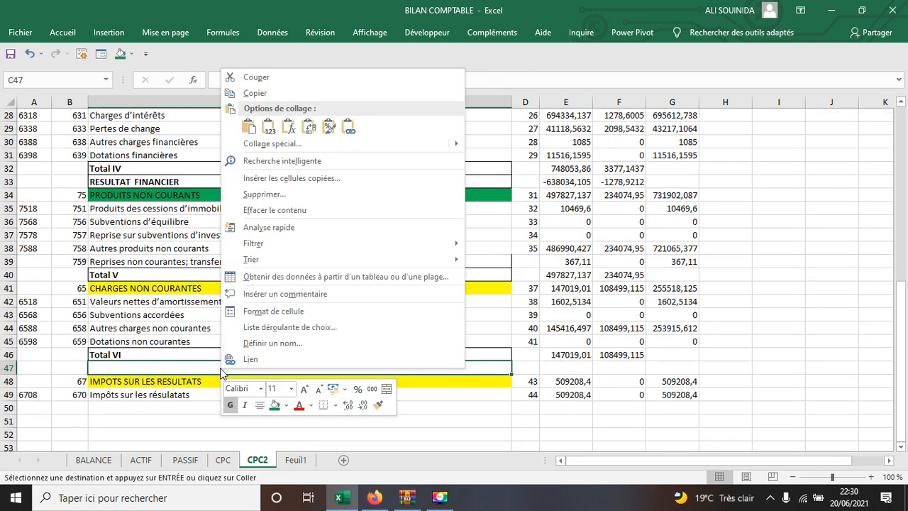
{"action": "left_click", "coordinate": [239, 126]}
Enter +E40-E46 in E47 on the RESULTAT NON COURANT row and fill the formula across to F47
{"action": "left_click", "coordinate": [565, 368]}
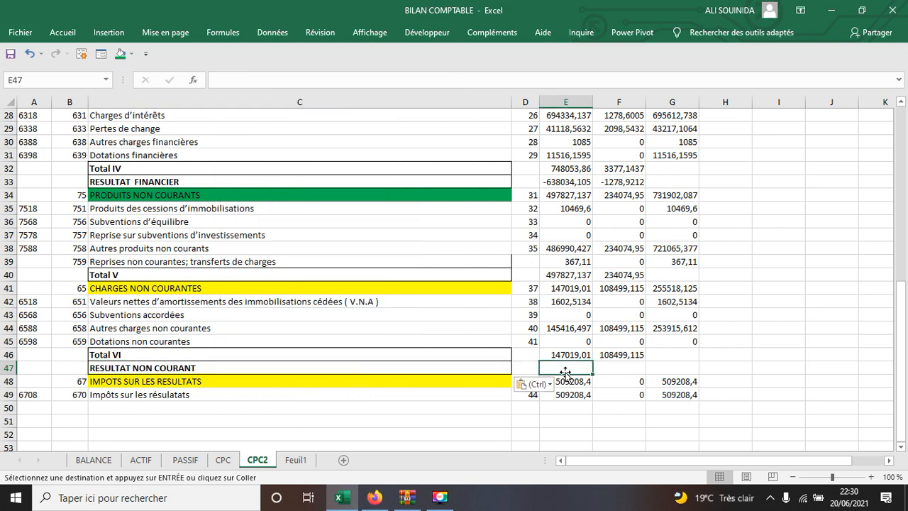
{"action": "type", "text": "+"}
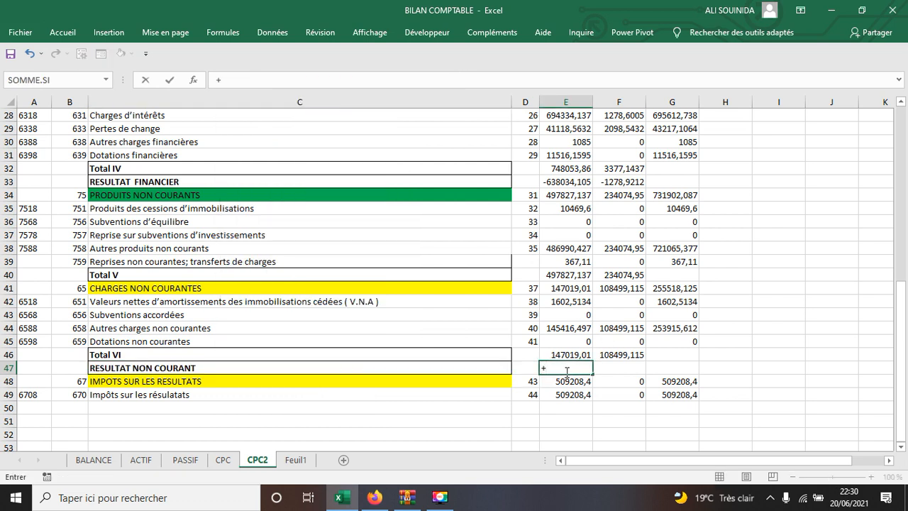
{"action": "left_click", "coordinate": [567, 275]}
{"action": "type", "text": "-"}
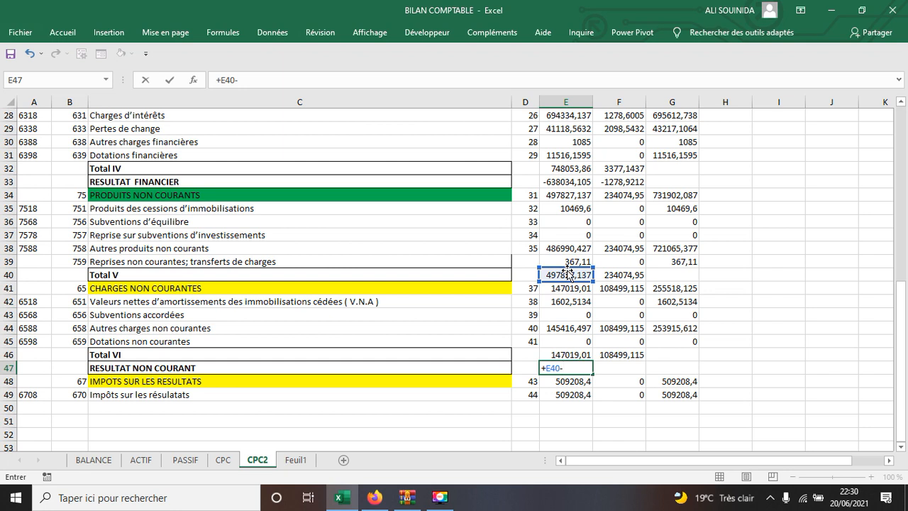
{"action": "left_click", "coordinate": [569, 353]}
{"action": "key", "text": "Return"}
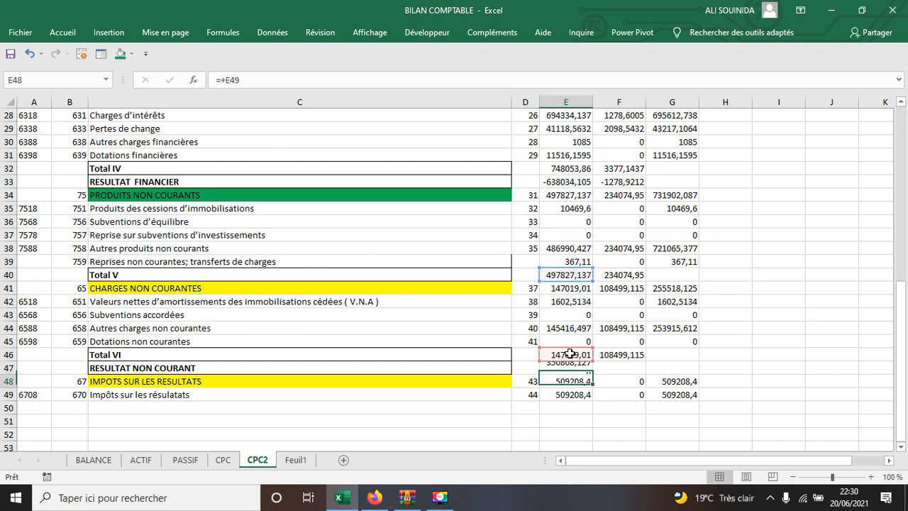
{"action": "left_click", "coordinate": [565, 367]}
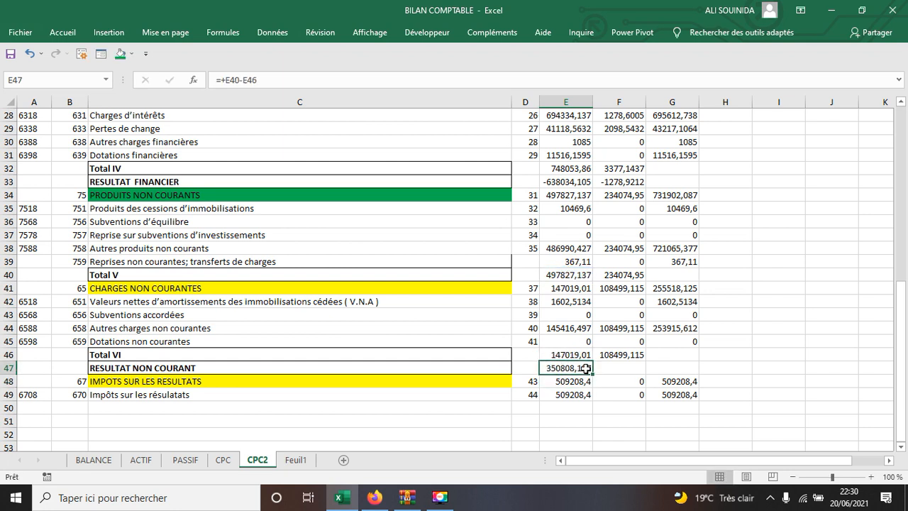
{"action": "left_click_drag", "start_coordinate": [592, 374], "coordinate": [641, 375]}
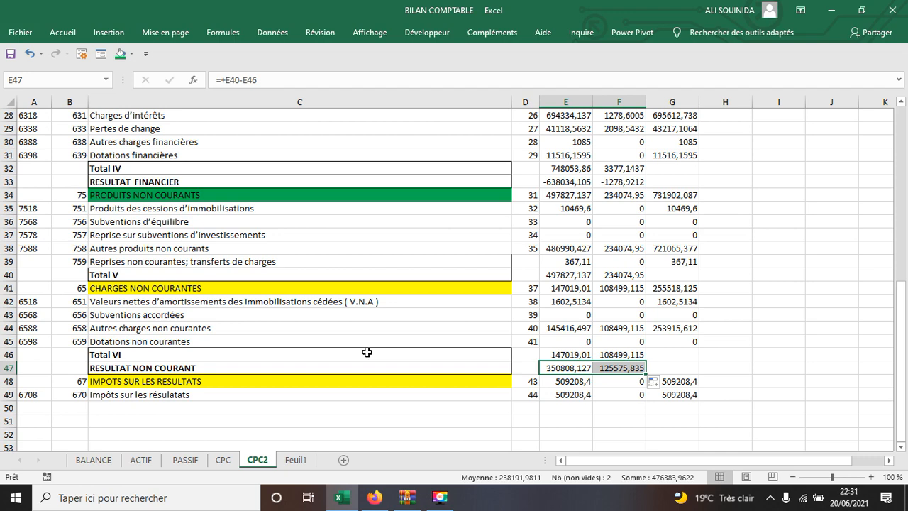
Insert a blank row 34 between RESULTAT FINANCIER and PRODUITS NON COURANTS
{"action": "scroll", "coordinate": [366, 353], "scroll_direction": "up", "scroll_amount": 2}
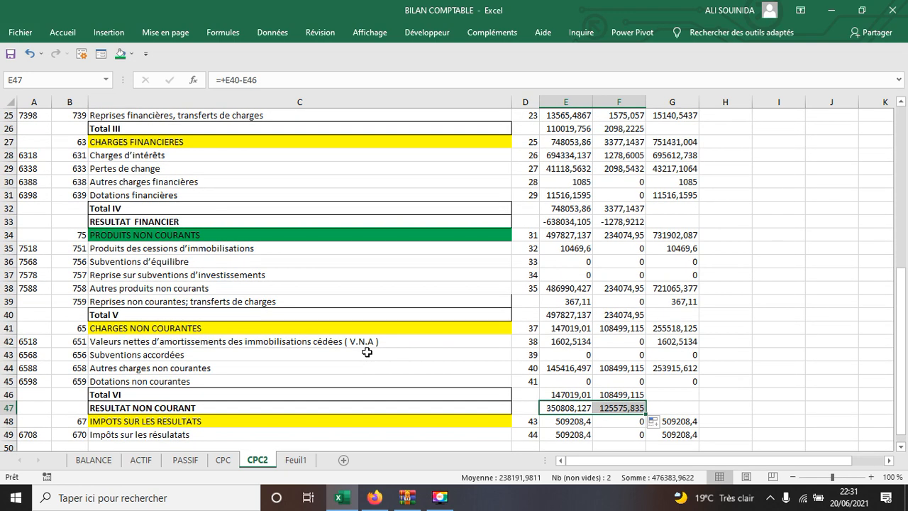
{"action": "left_click", "coordinate": [9, 280]}
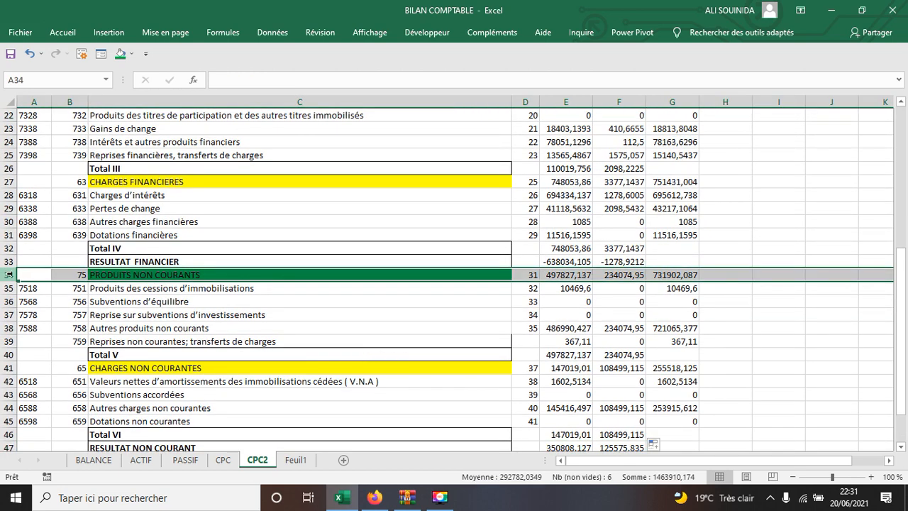
{"action": "right_click", "coordinate": [8, 280]}
{"action": "left_click", "coordinate": [49, 364]}
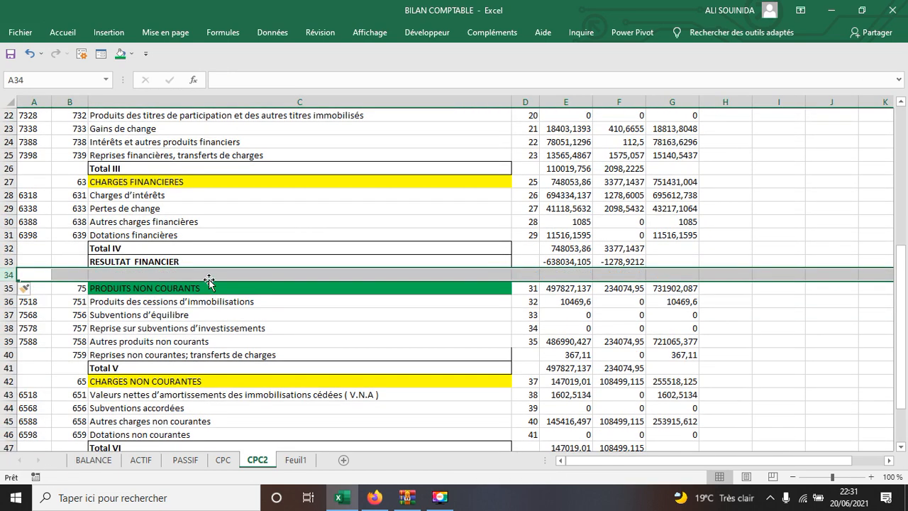
{"action": "left_click", "coordinate": [205, 273]}
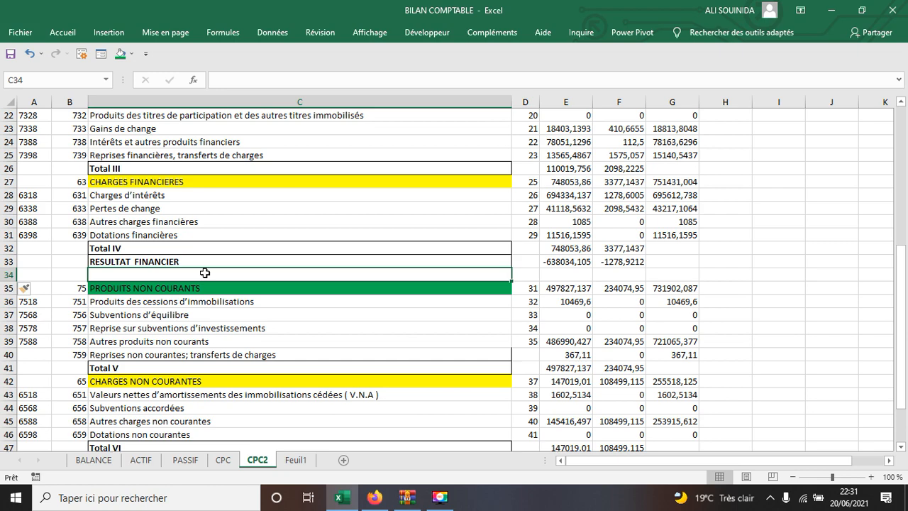
Copy the RESULTAT COURANT label from B5 of the Feuil1 sheet into C34 of CPC2
{"action": "left_click", "coordinate": [293, 462]}
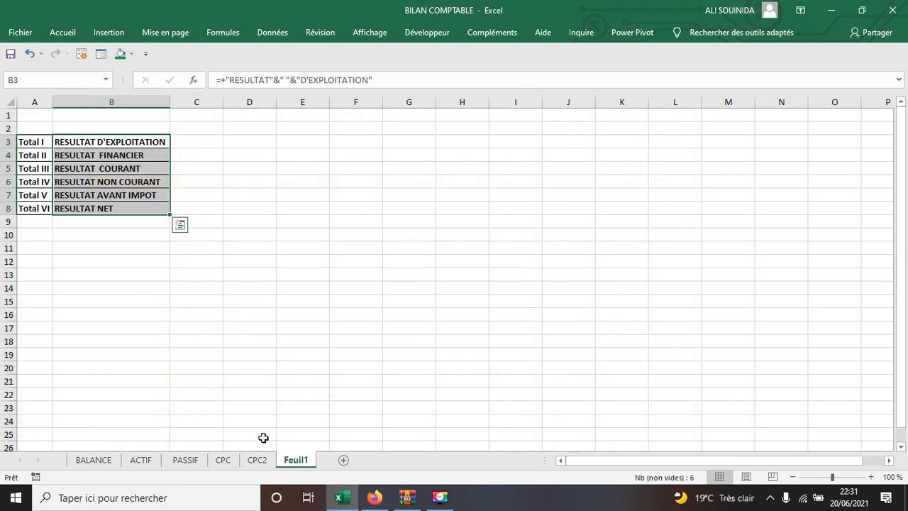
{"action": "right_click", "coordinate": [130, 169]}
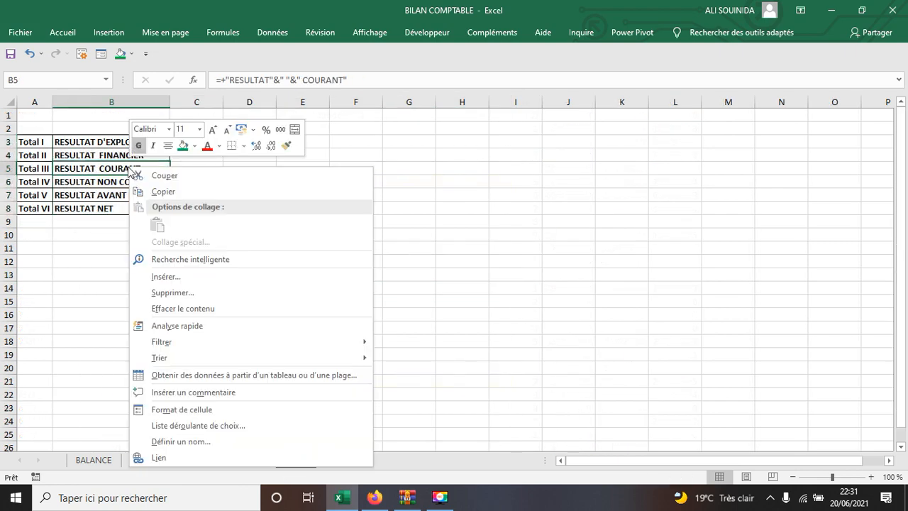
{"action": "left_click", "coordinate": [169, 193]}
{"action": "left_click", "coordinate": [256, 461]}
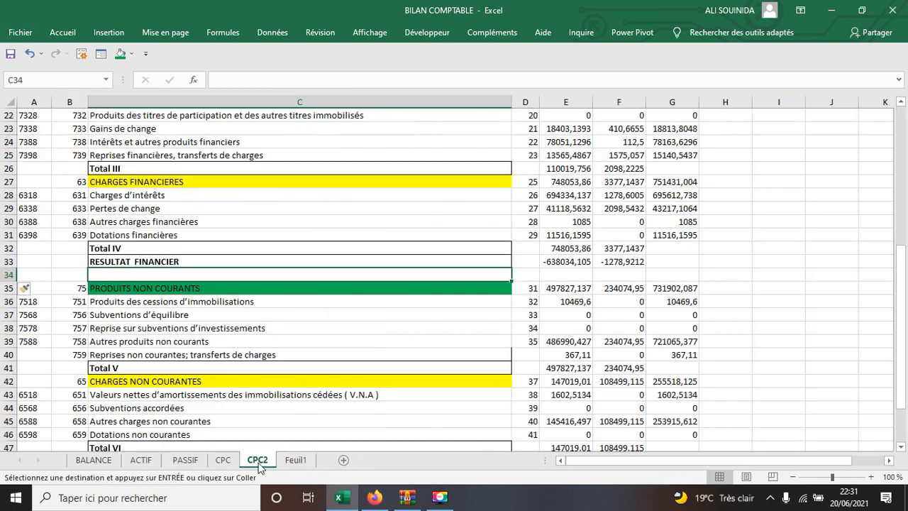
{"action": "right_click", "coordinate": [212, 274]}
{"action": "left_click", "coordinate": [237, 225]}
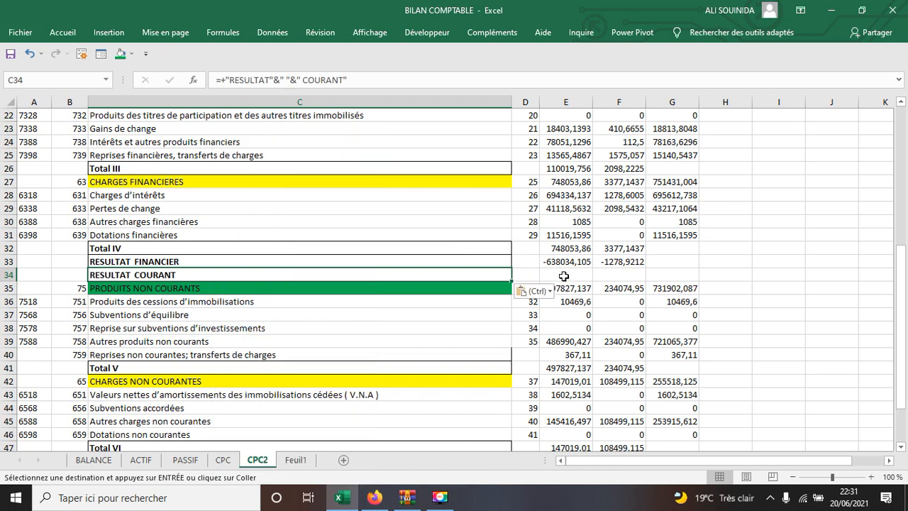
Enter +E33+E20 in E34 on the RESULTAT COURANT row and fill the formula across to F34
{"action": "left_click", "coordinate": [564, 276]}
{"action": "type", "text": "+"}
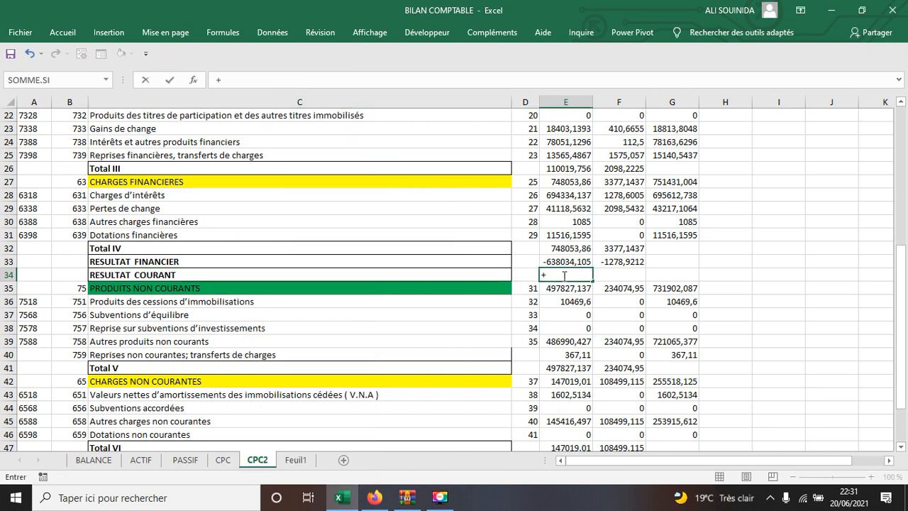
{"action": "left_click", "coordinate": [575, 260]}
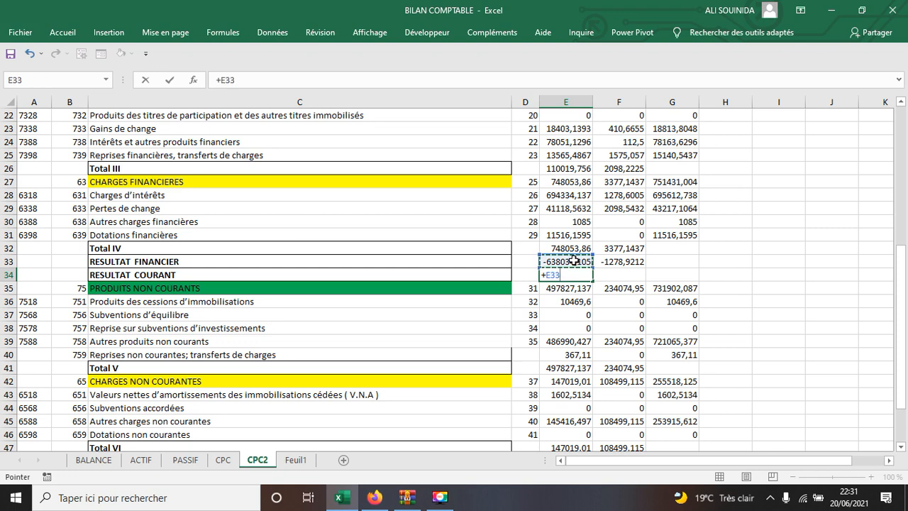
{"action": "type", "text": "+"}
{"action": "scroll", "coordinate": [574, 260], "scroll_direction": "up", "scroll_amount": 3}
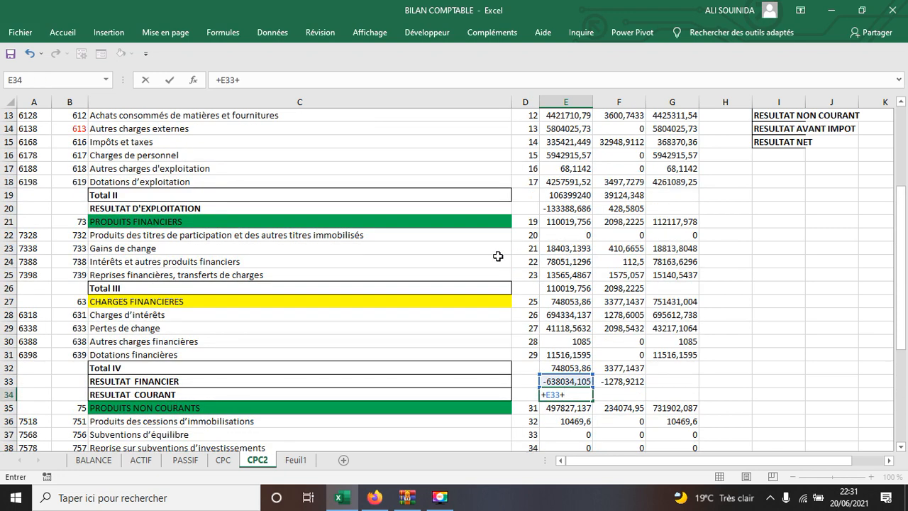
{"action": "left_click", "coordinate": [569, 207]}
{"action": "key", "text": "Return"}
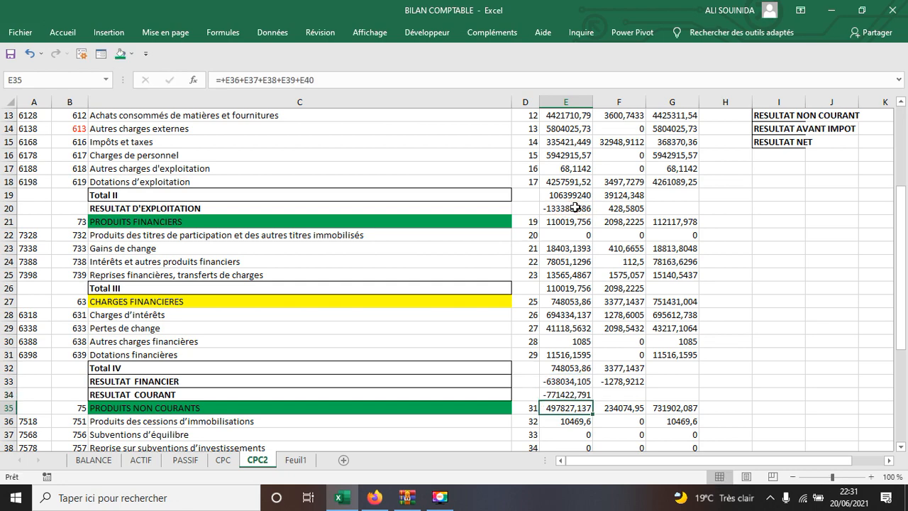
{"action": "scroll", "coordinate": [572, 213], "scroll_direction": "up", "scroll_amount": 1}
{"action": "scroll", "coordinate": [566, 320], "scroll_direction": "down", "scroll_amount": 2}
{"action": "left_click", "coordinate": [468, 355]}
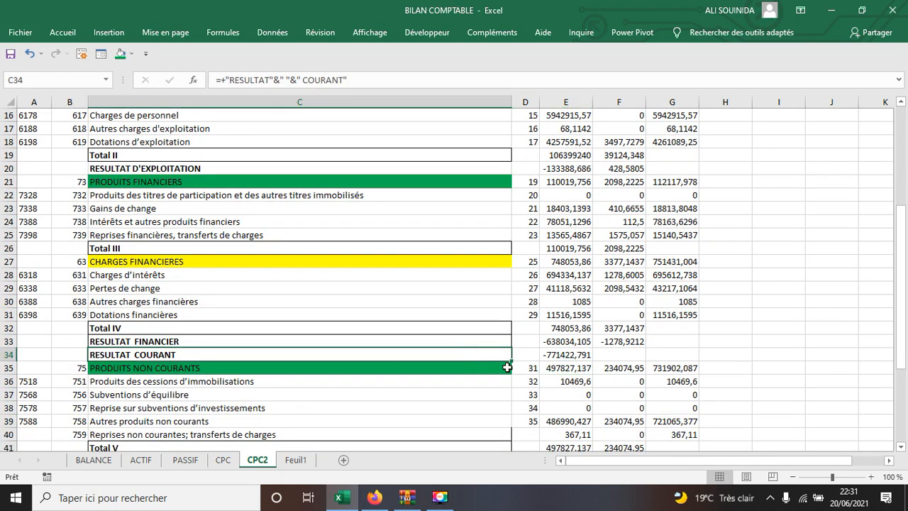
{"action": "left_click", "coordinate": [582, 352]}
{"action": "left_click_drag", "start_coordinate": [592, 360], "coordinate": [639, 359]}
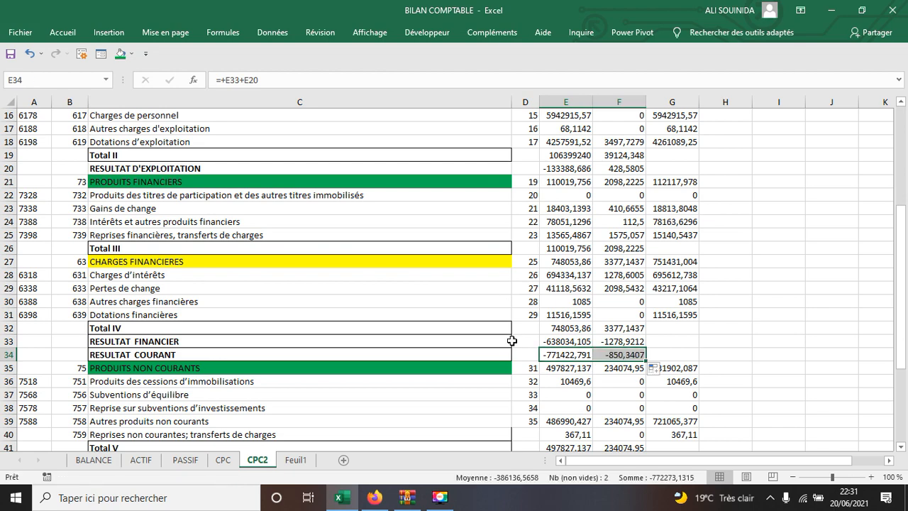
Insert a blank row 49 between RESULTAT NON COURANT and IMPOTS SUR LES RESULTATS
{"action": "scroll", "coordinate": [512, 341], "scroll_direction": "down", "scroll_amount": 5}
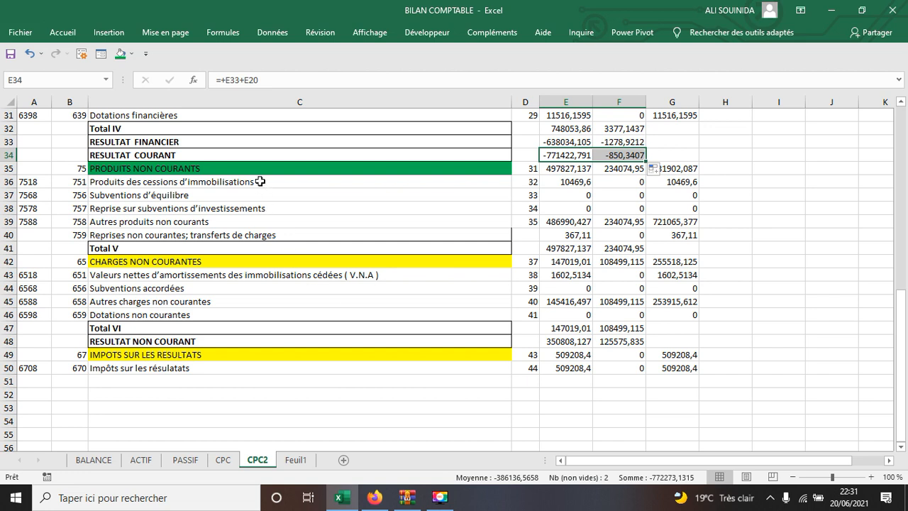
{"action": "left_click", "coordinate": [249, 342]}
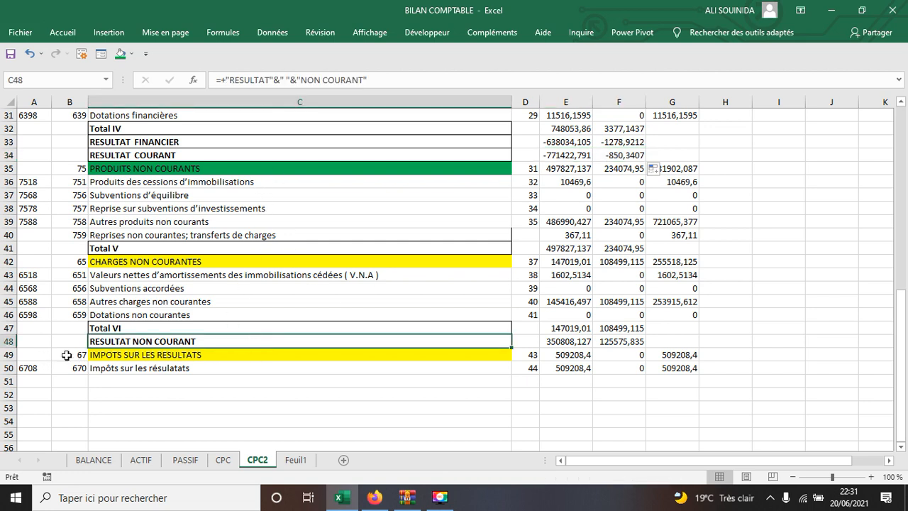
{"action": "right_click", "coordinate": [23, 354]}
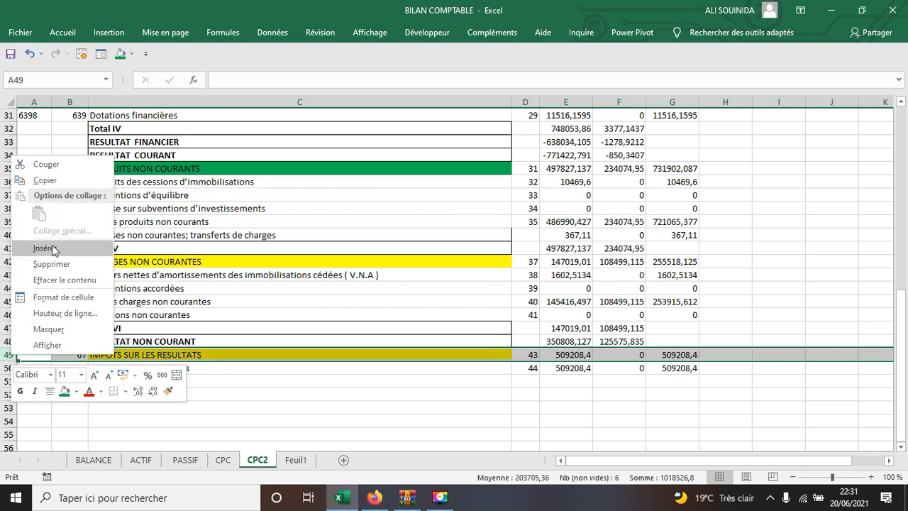
{"action": "left_click", "coordinate": [43, 248]}
Copy the RESULTAT AVANT IMPOT label from B7 of the Feuil1 sheet into C49 of CPC2
{"action": "left_click", "coordinate": [296, 458]}
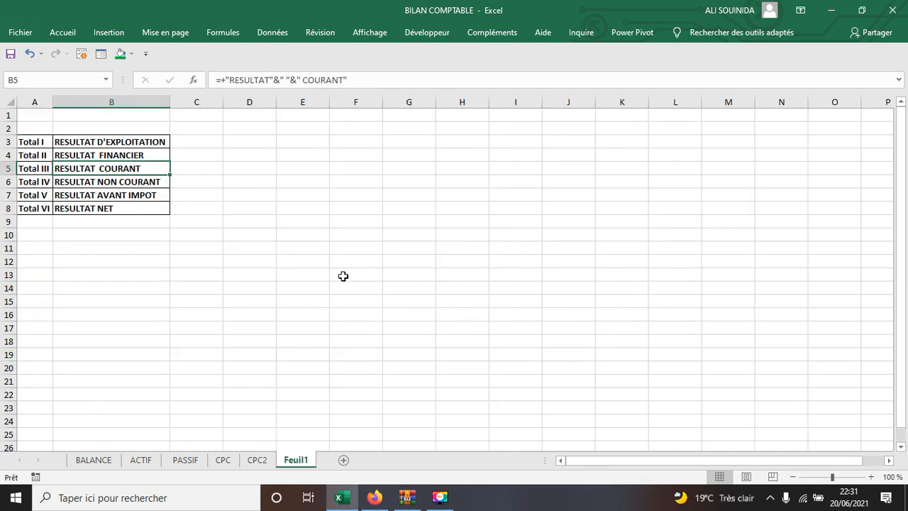
{"action": "right_click", "coordinate": [111, 195]}
{"action": "left_click", "coordinate": [145, 206]}
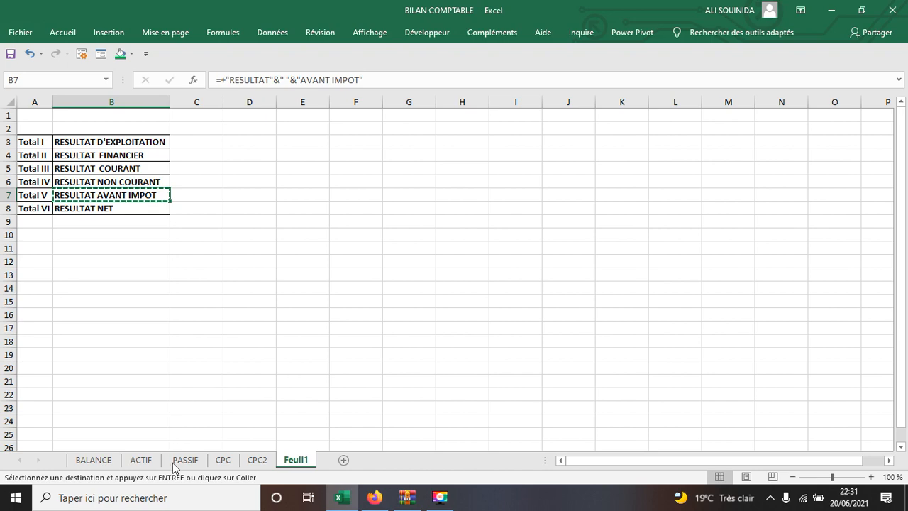
{"action": "left_click", "coordinate": [258, 459]}
{"action": "left_click", "coordinate": [203, 352]}
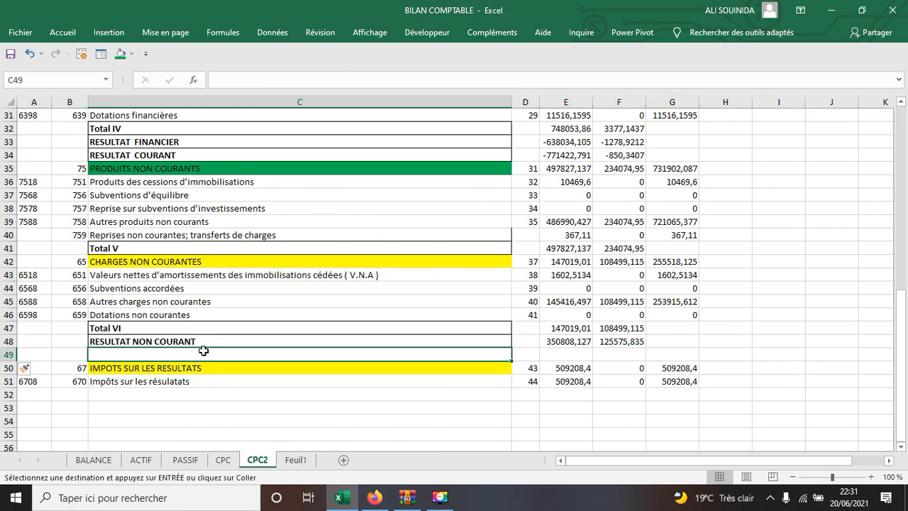
{"action": "right_click", "coordinate": [204, 351]}
{"action": "left_click", "coordinate": [234, 93]}
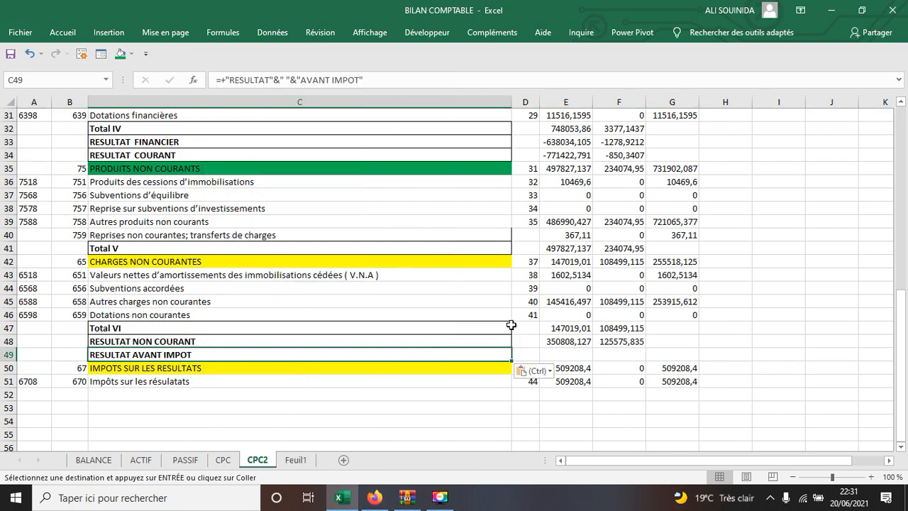
Enter +E48+E34 in E49 on the RESULTAT AVANT IMPOT row and fill the formula across to F49
{"action": "left_click", "coordinate": [563, 355]}
{"action": "type", "text": "+"}
{"action": "scroll", "coordinate": [563, 356], "scroll_direction": "up", "scroll_amount": 1}
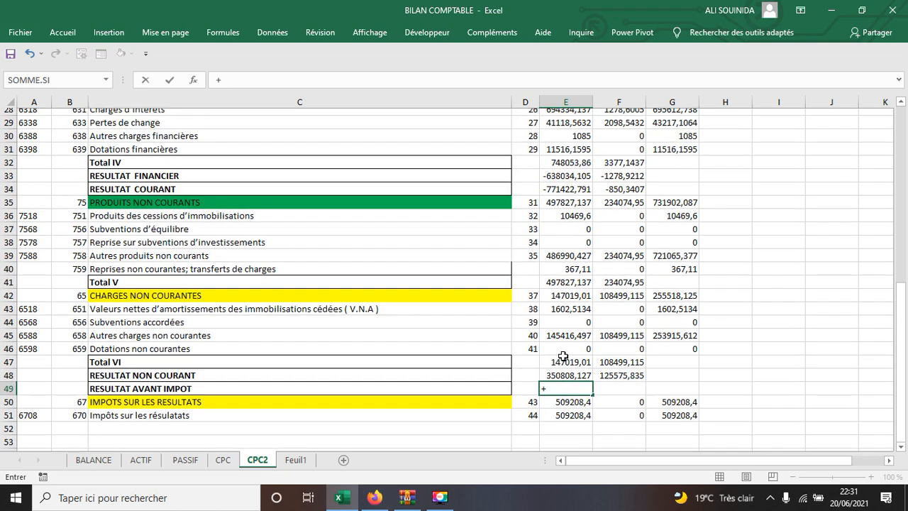
{"action": "left_click", "coordinate": [560, 381]}
{"action": "type", "text": "+E34"}
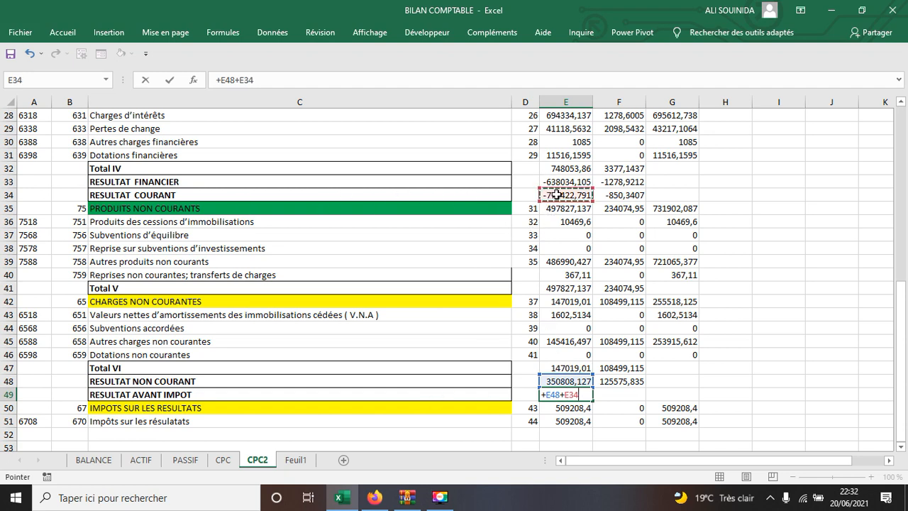
{"action": "left_click", "coordinate": [557, 195]}
{"action": "key", "text": "Return"}
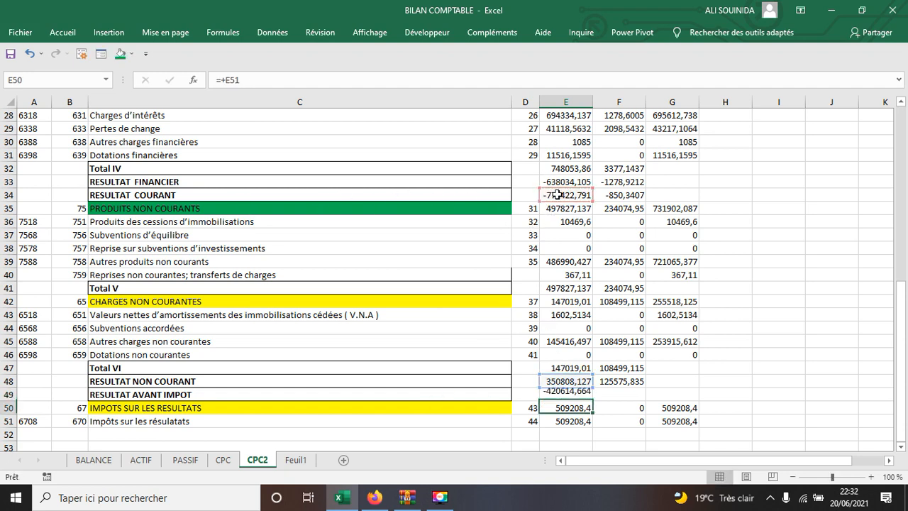
{"action": "left_click", "coordinate": [572, 395]}
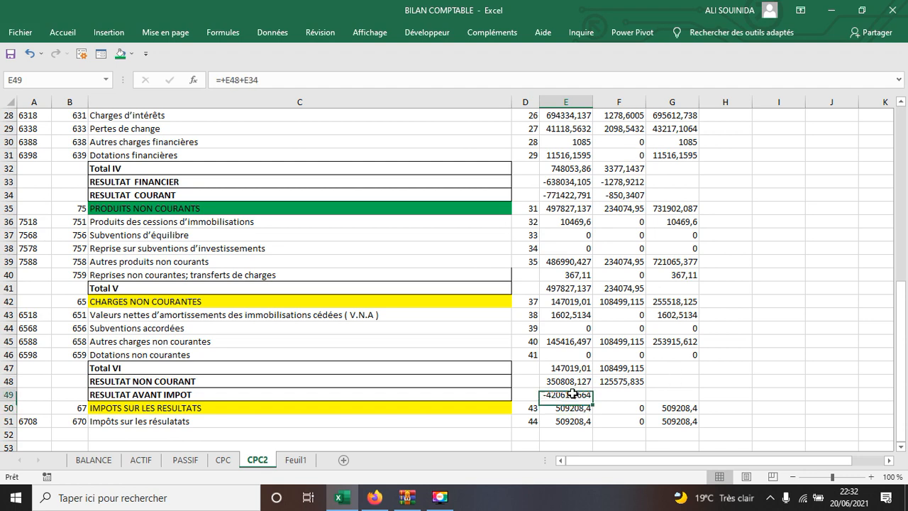
{"action": "left_click_drag", "start_coordinate": [594, 400], "coordinate": [638, 404]}
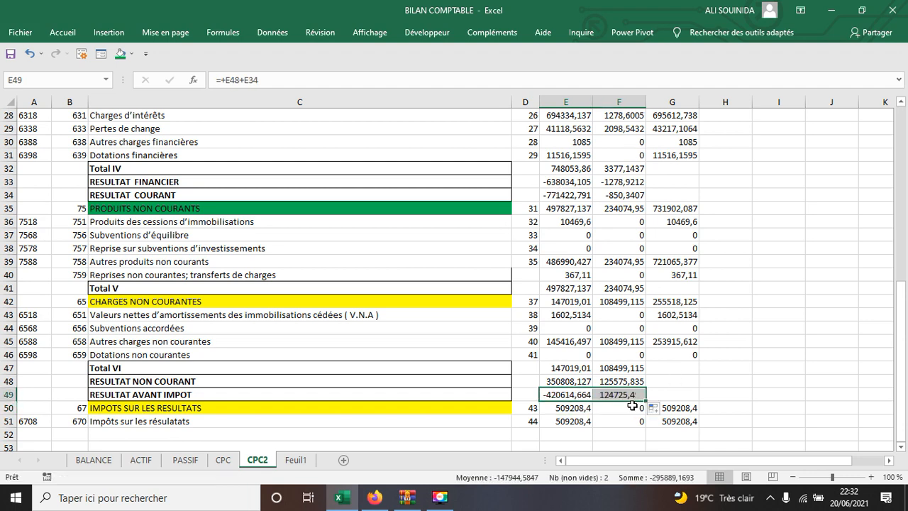
Copy the RESULTAT NET label from B8 of the Feuil1 sheet into C52 of CPC2
{"action": "scroll", "coordinate": [628, 405], "scroll_direction": "down", "scroll_amount": 1}
{"action": "scroll", "coordinate": [628, 405], "scroll_direction": "down", "scroll_amount": 1}
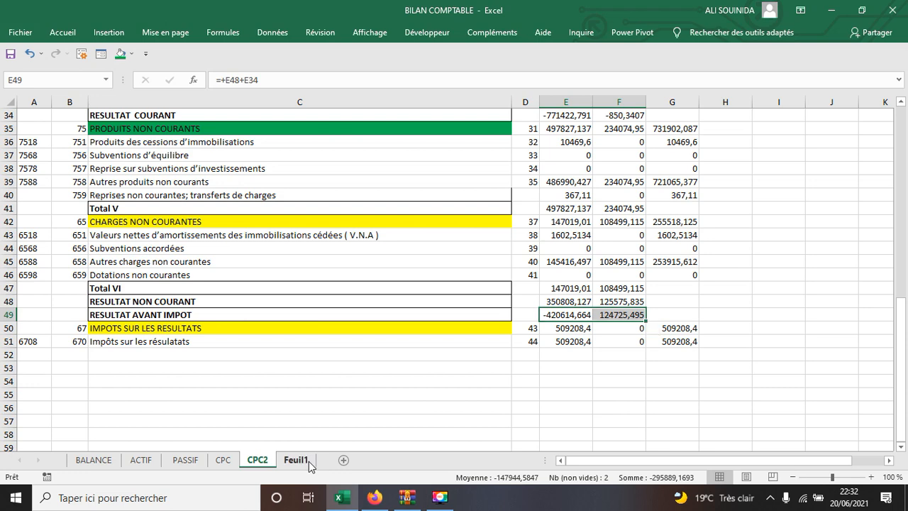
{"action": "left_click", "coordinate": [307, 460]}
{"action": "left_click", "coordinate": [117, 208]}
{"action": "right_click", "coordinate": [118, 209]}
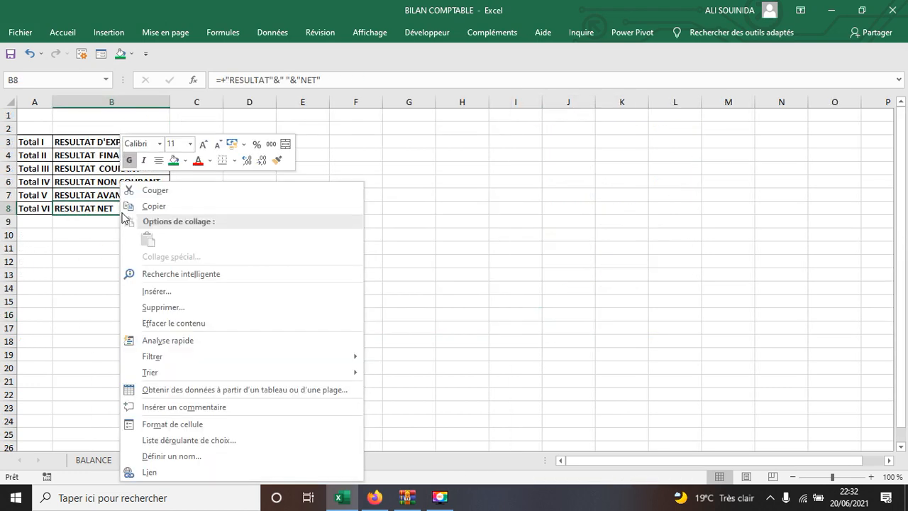
{"action": "left_click", "coordinate": [135, 205]}
{"action": "left_click", "coordinate": [257, 460]}
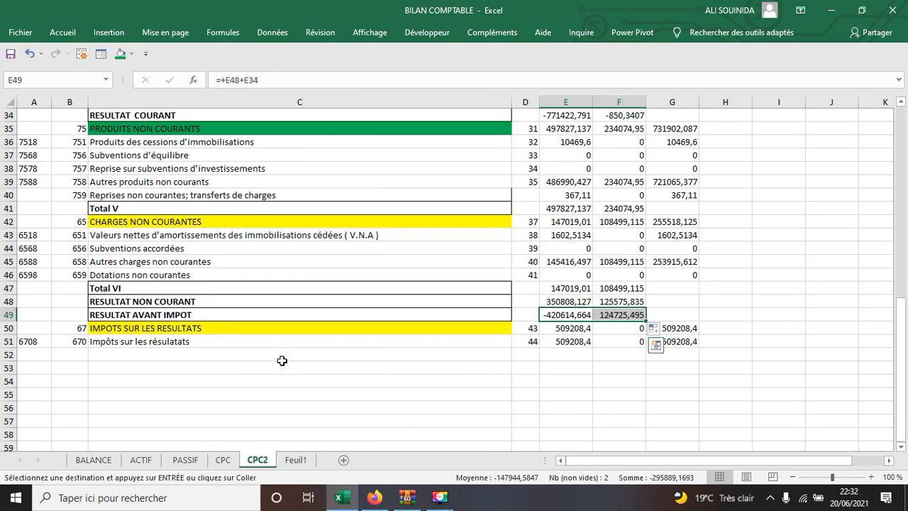
{"action": "left_click", "coordinate": [203, 354]}
{"action": "right_click", "coordinate": [204, 354]}
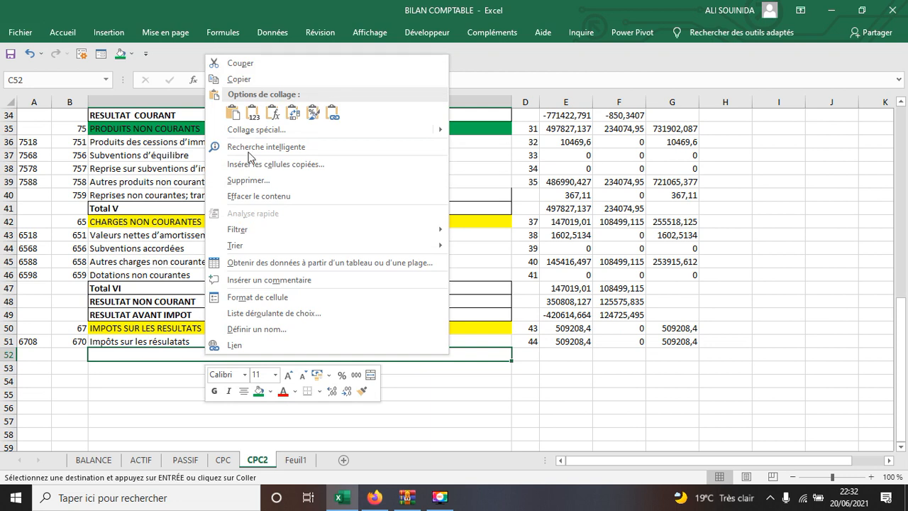
{"action": "left_click", "coordinate": [233, 112]}
Enter +E49-E50 in E52 on the RESULTAT NET row and fill the formula across to F52
{"action": "left_click", "coordinate": [561, 355]}
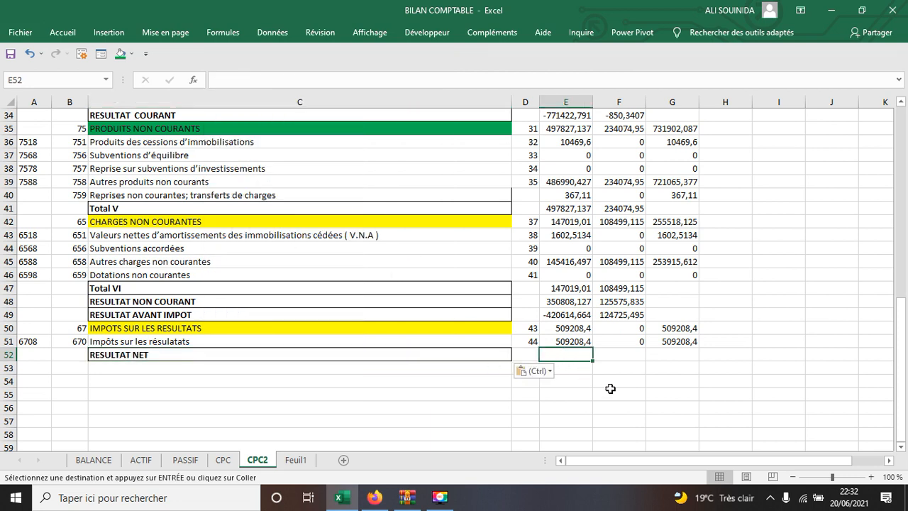
{"action": "type", "text": "+"}
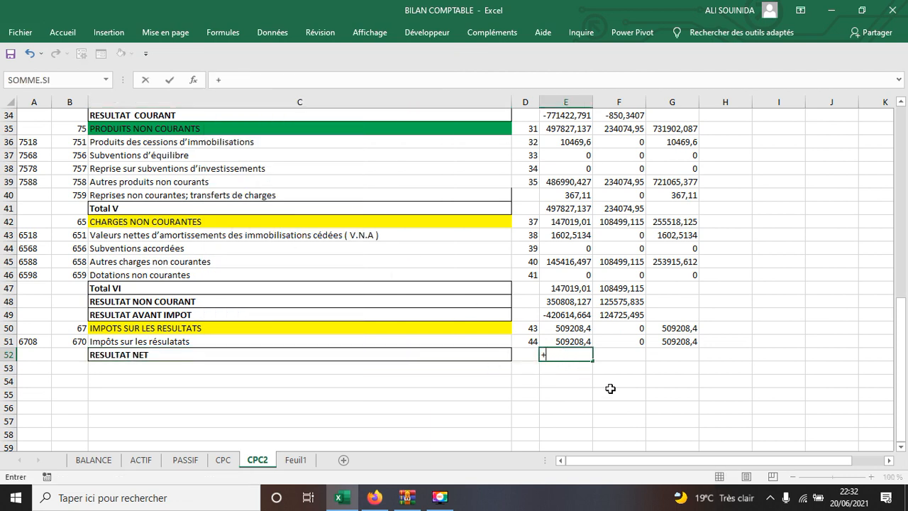
{"action": "left_click", "coordinate": [557, 316]}
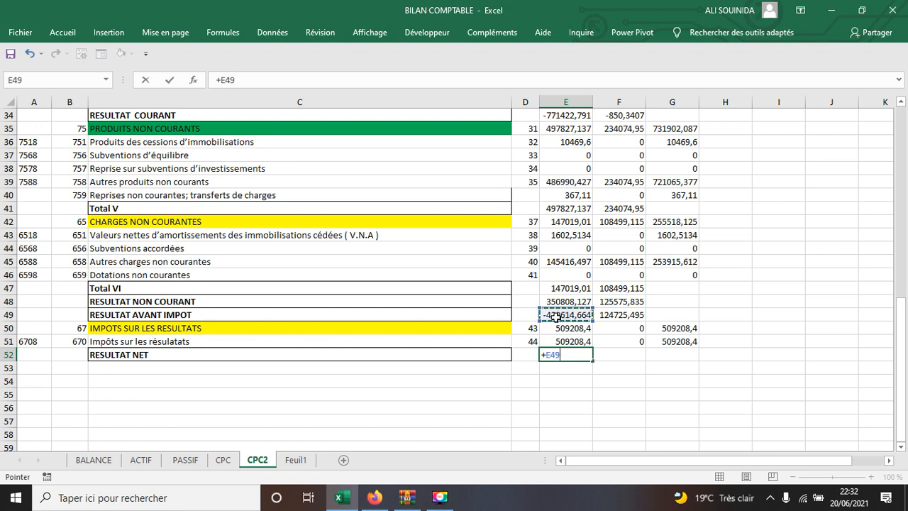
{"action": "type", "text": "-"}
{"action": "left_click", "coordinate": [569, 328]}
{"action": "key", "text": "Return"}
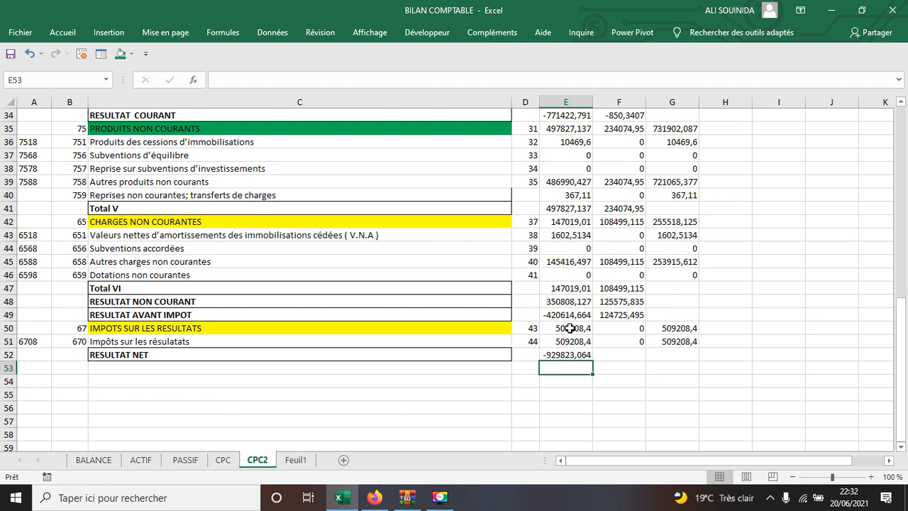
{"action": "key", "text": "Up"}
{"action": "left_click_drag", "start_coordinate": [592, 359], "coordinate": [646, 359]}
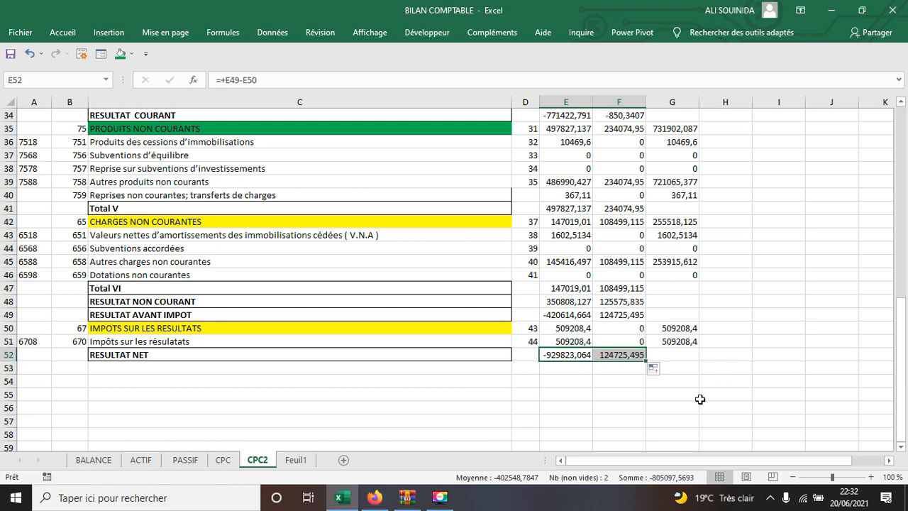
Fill the total formula in G2 down column G to the RESULTAT NET row 52
{"action": "scroll", "coordinate": [699, 400], "scroll_direction": "up", "scroll_amount": 1}
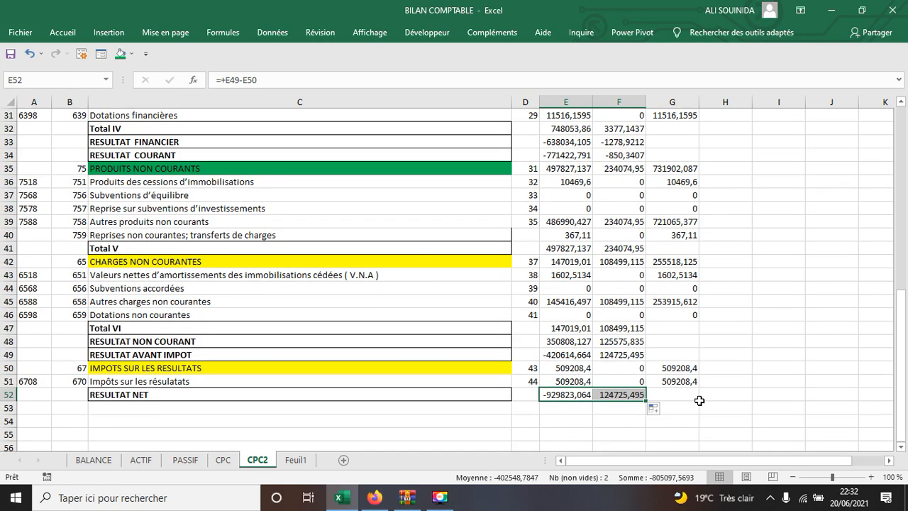
{"action": "scroll", "coordinate": [699, 400], "scroll_direction": "up", "scroll_amount": 10}
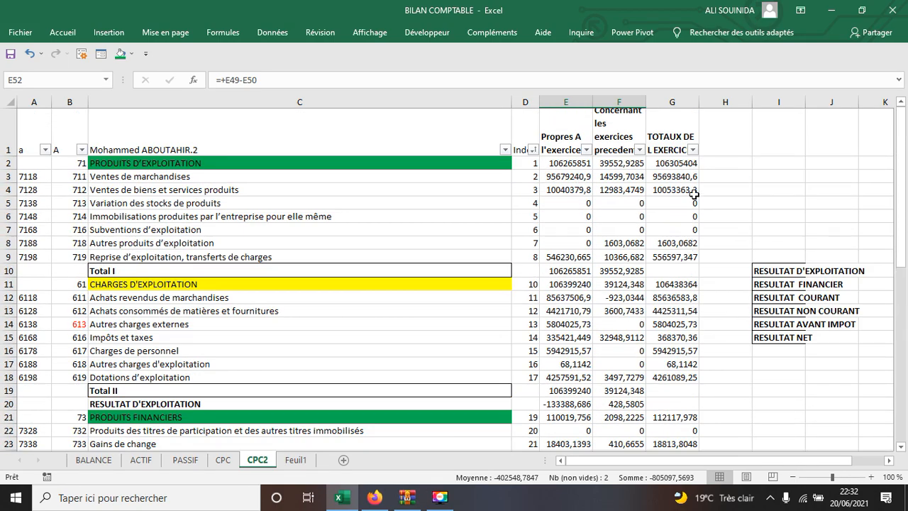
{"action": "left_click", "coordinate": [679, 162]}
{"action": "left_click_drag", "start_coordinate": [699, 169], "coordinate": [709, 440]}
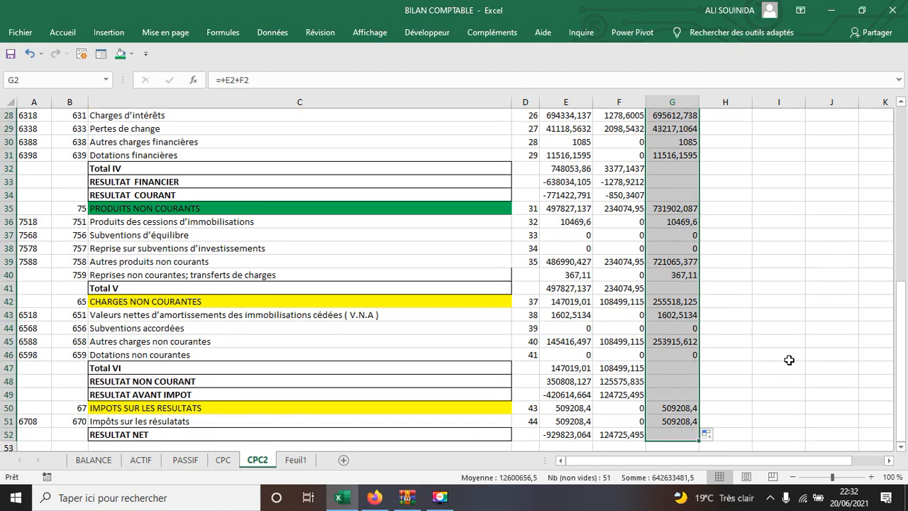
{"action": "scroll", "coordinate": [787, 357], "scroll_direction": "down", "scroll_amount": 4}
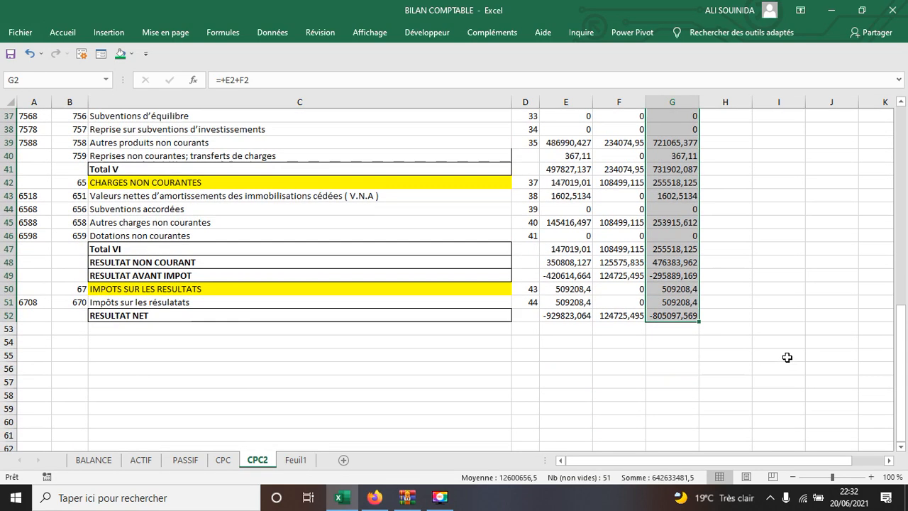
Enter a check formula in G54 subtracting the Résultat net de l'exercice in PASSIF F13 from G52
{"action": "left_click", "coordinate": [670, 299]}
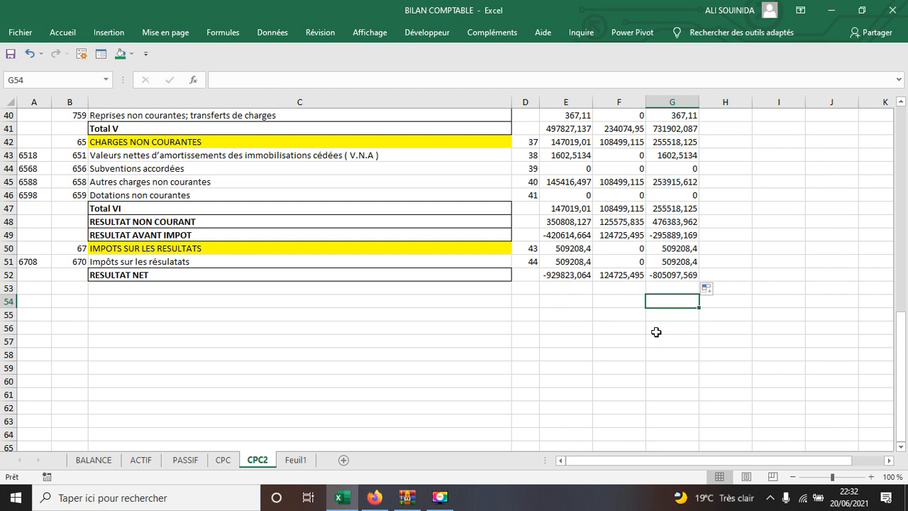
{"action": "type", "text": "+"}
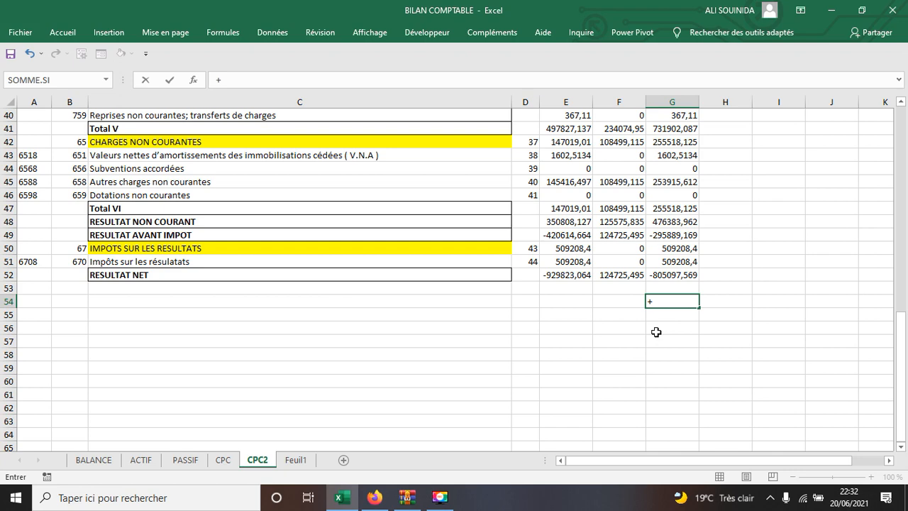
{"action": "left_click", "coordinate": [668, 276]}
{"action": "type", "text": "-"}
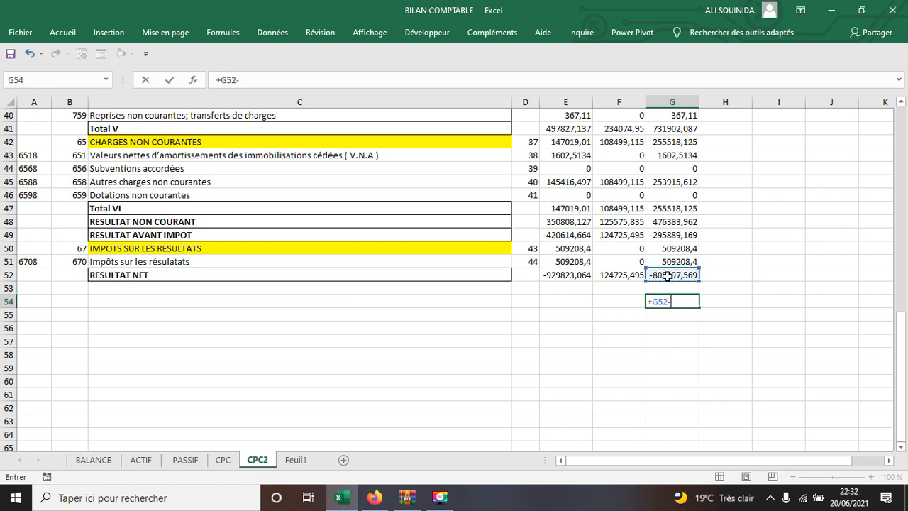
{"action": "left_click", "coordinate": [185, 460]}
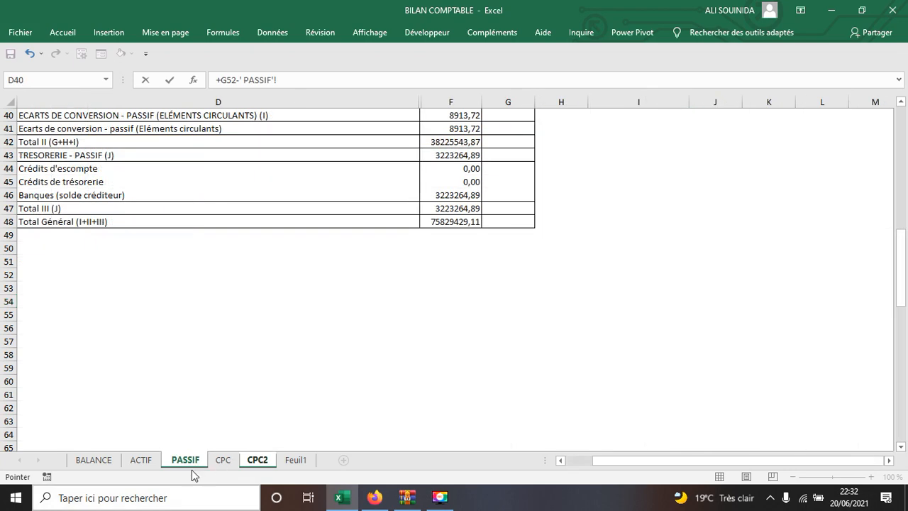
{"action": "scroll", "coordinate": [425, 242], "scroll_direction": "up", "scroll_amount": 11}
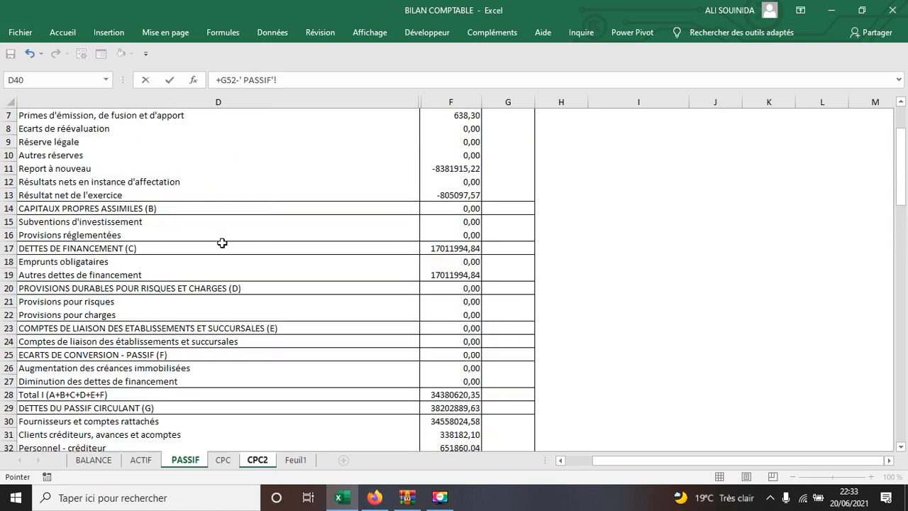
{"action": "left_click", "coordinate": [458, 196]}
{"action": "key", "text": "Return"}
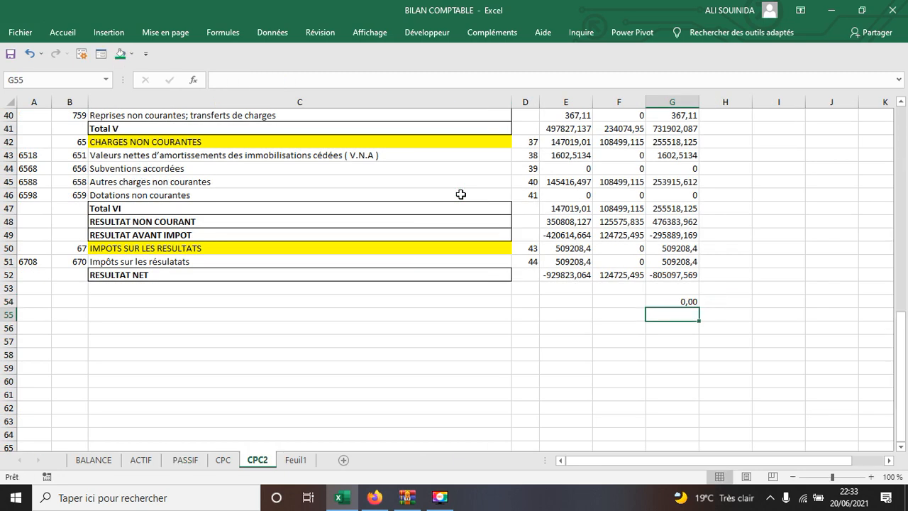
{"action": "left_click", "coordinate": [689, 299]}
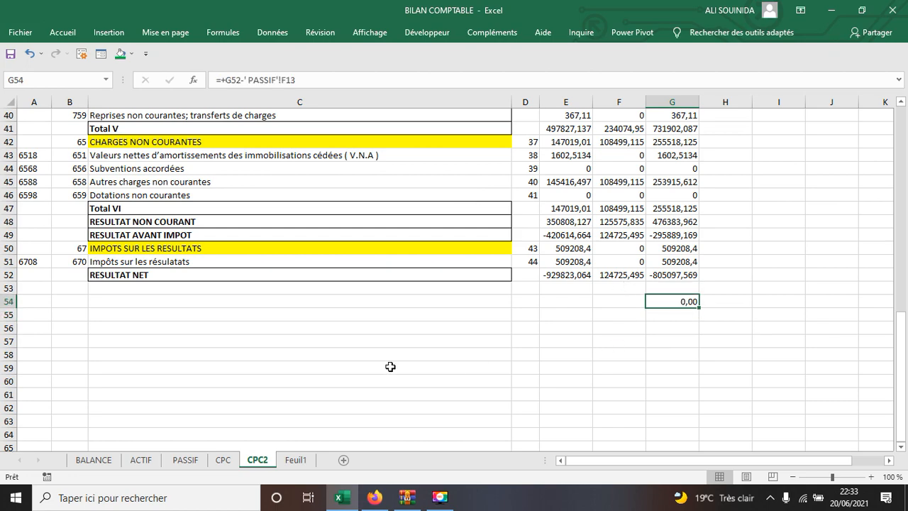
Delete columns I to K containing the leftover list of result labels on CPC2
{"action": "scroll", "coordinate": [390, 367], "scroll_direction": "up", "scroll_amount": 13}
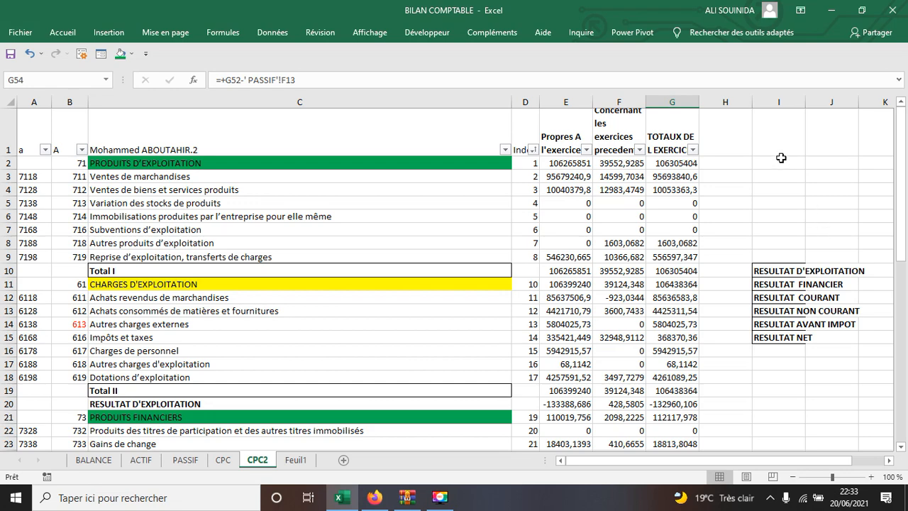
{"action": "left_click_drag", "start_coordinate": [779, 102], "coordinate": [880, 102]}
{"action": "right_click", "coordinate": [752, 213]}
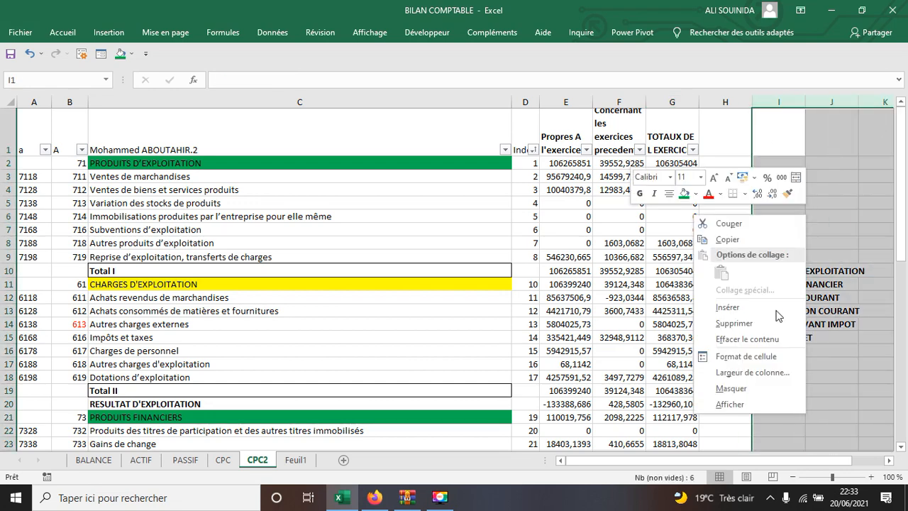
{"action": "left_click", "coordinate": [734, 324]}
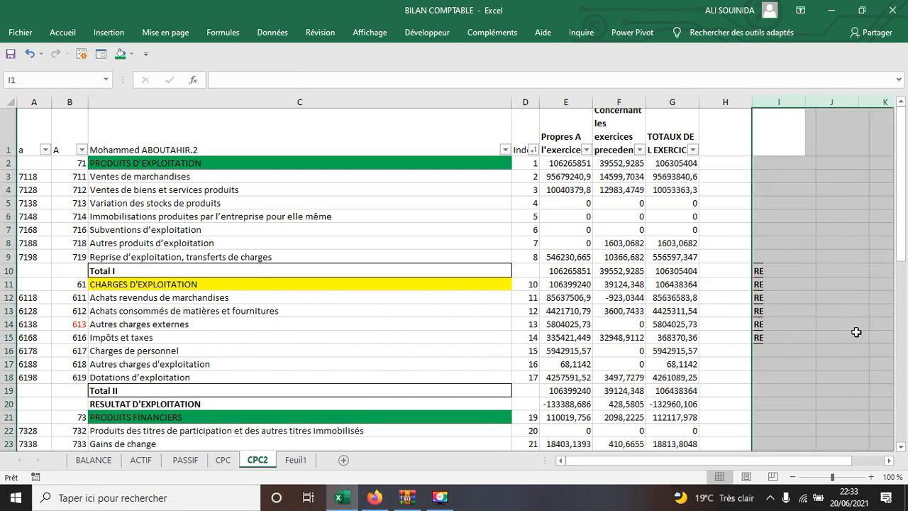
{"action": "left_click", "coordinate": [851, 337]}
{"action": "scroll", "coordinate": [716, 341], "scroll_direction": "down", "scroll_amount": 9}
{"action": "scroll", "coordinate": [716, 343], "scroll_direction": "up", "scroll_amount": 9}
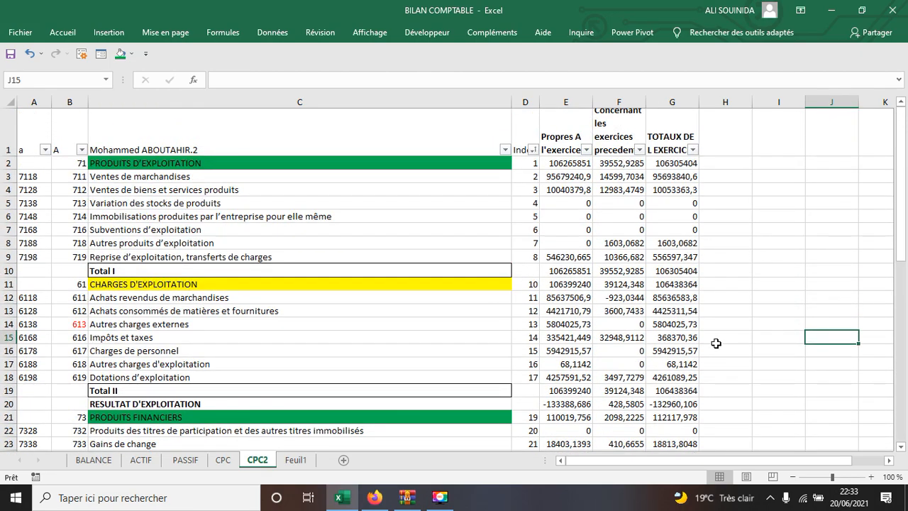
{"action": "left_click_drag", "start_coordinate": [32, 103], "coordinate": [69, 103]}
{"action": "right_click", "coordinate": [52, 191]}
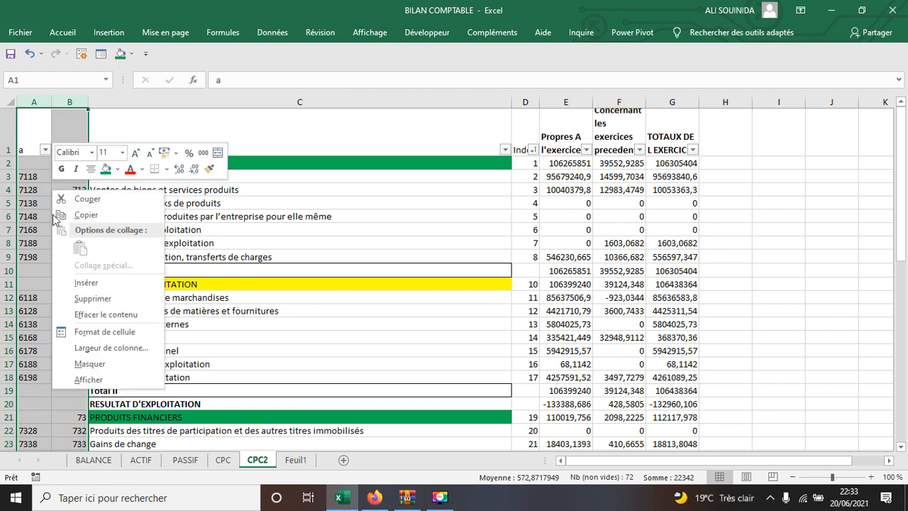
{"action": "key", "text": "Escape"}
Renumber the Index column consecutively from 1 in D2 down to row 52
{"action": "left_click_drag", "start_coordinate": [530, 164], "coordinate": [543, 428]}
{"action": "scroll", "coordinate": [563, 394], "scroll_direction": "up", "scroll_amount": 5}
{"action": "scroll", "coordinate": [563, 395], "scroll_direction": "up", "scroll_amount": 5}
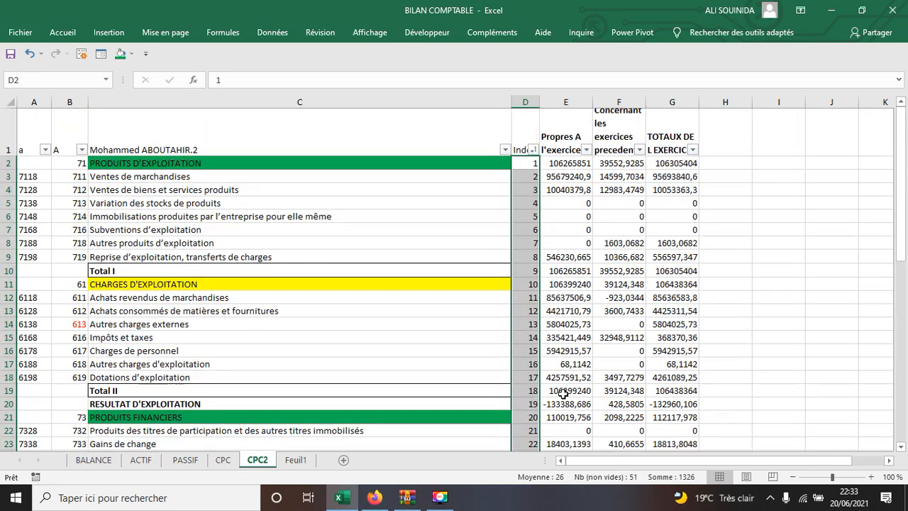
Hide the Index column D on the CPC2 sheet
{"action": "left_click", "coordinate": [525, 103]}
{"action": "right_click", "coordinate": [528, 103]}
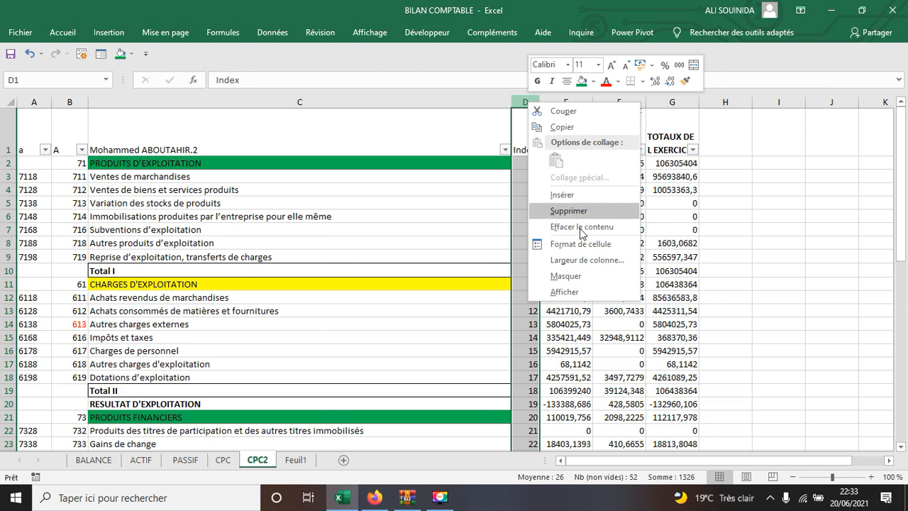
{"action": "left_click", "coordinate": [565, 276]}
{"action": "left_click", "coordinate": [749, 283]}
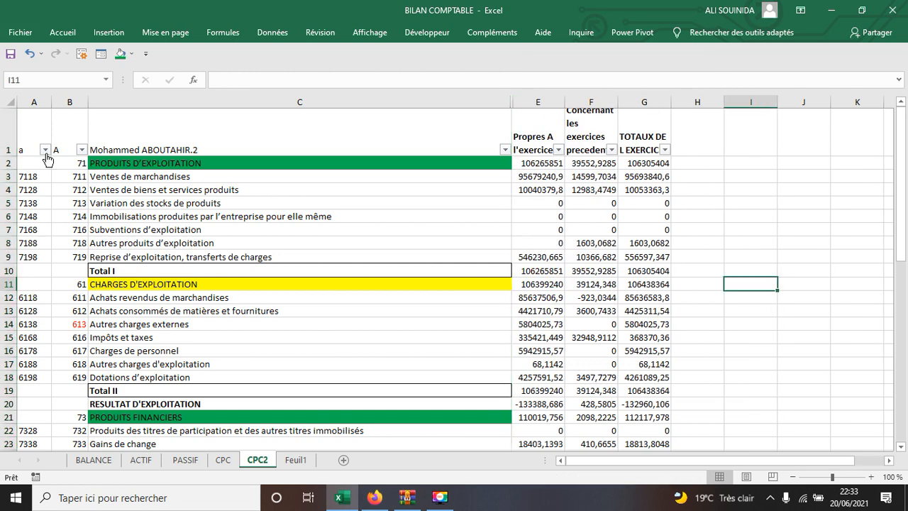
Hide the account code columns A and B on CPC2 and increase the height of header row 1 to fit its text
{"action": "left_click_drag", "start_coordinate": [33, 102], "coordinate": [64, 105]}
{"action": "right_click", "coordinate": [59, 106]}
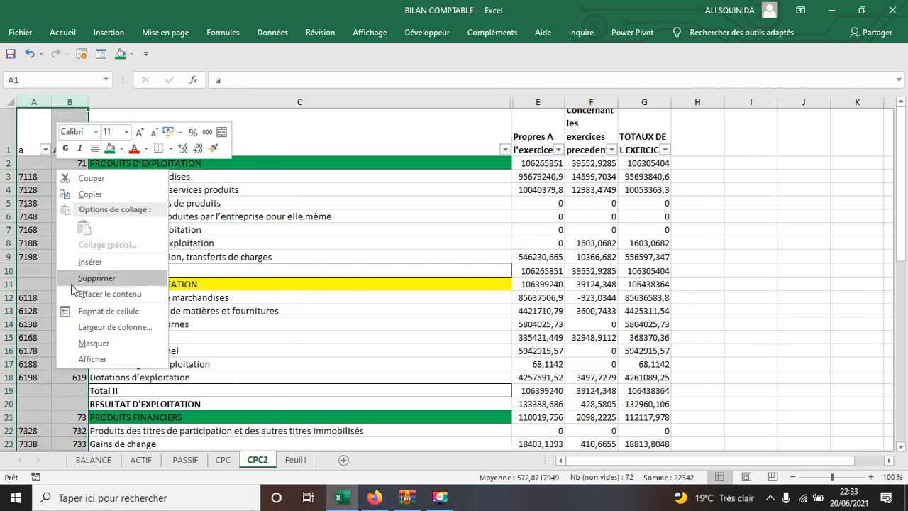
{"action": "left_click", "coordinate": [88, 343]}
{"action": "left_click_drag", "start_coordinate": [782, 351], "coordinate": [782, 339]}
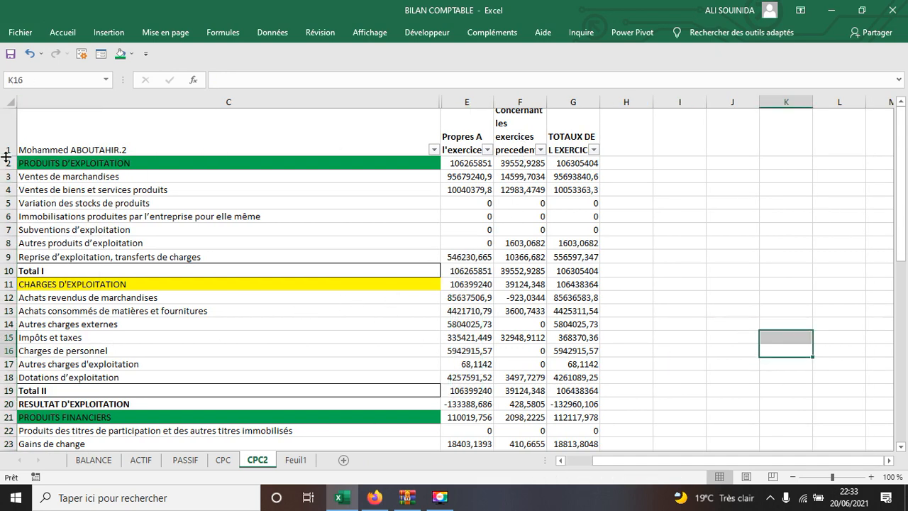
{"action": "left_click_drag", "start_coordinate": [10, 156], "coordinate": [10, 174]}
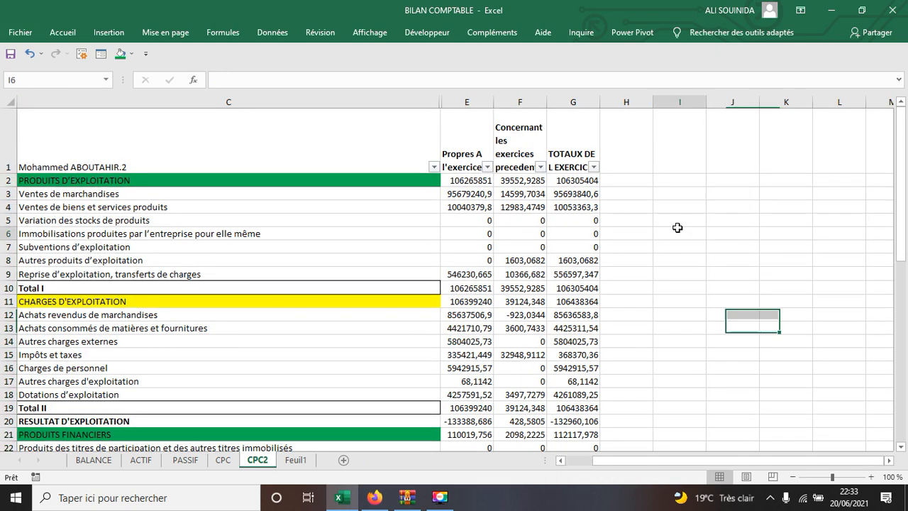
{"action": "left_click", "coordinate": [522, 145]}
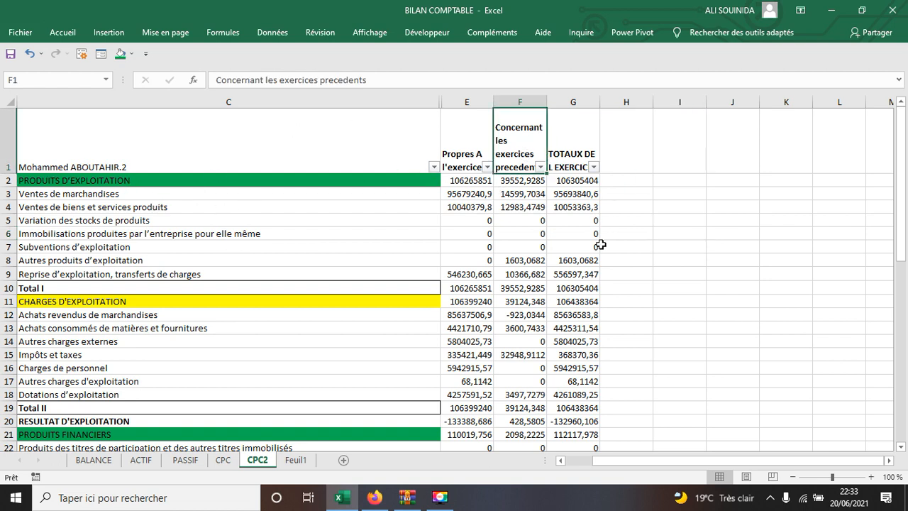
Hide the account code columns A and B on the CPC sheet
{"action": "left_click", "coordinate": [223, 461]}
{"action": "scroll", "coordinate": [273, 266], "scroll_direction": "up", "scroll_amount": 13}
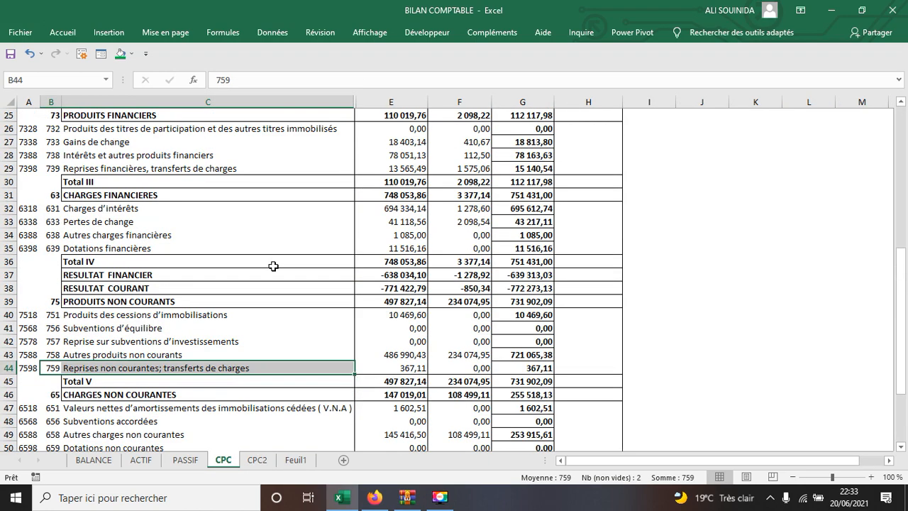
{"action": "right_click", "coordinate": [47, 104]}
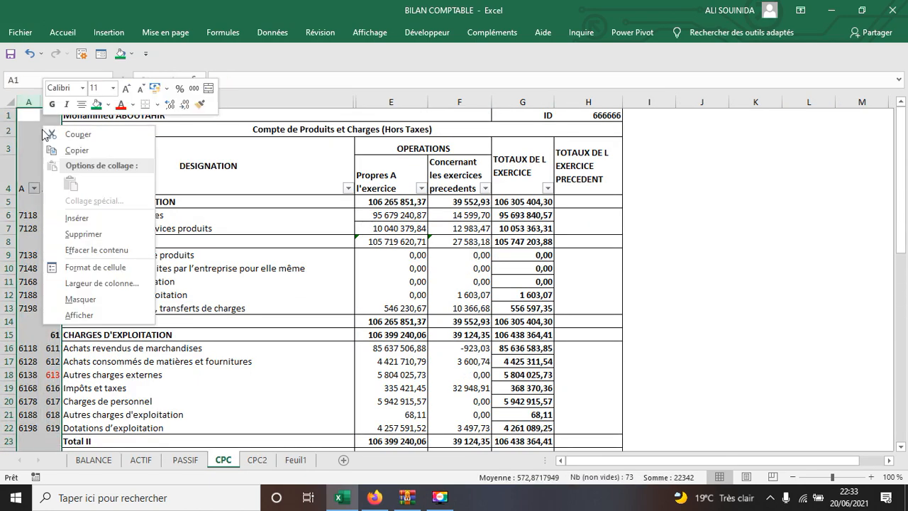
{"action": "left_click", "coordinate": [78, 298]}
{"action": "left_click", "coordinate": [764, 347]}
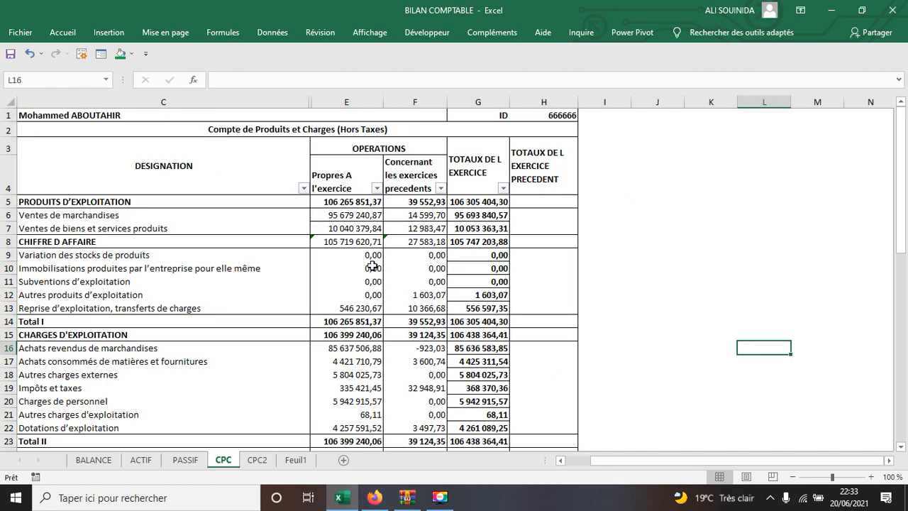
Review the full formatted statement on the CPC sheet down to RESULTAT NET and compare it with CPC2
{"action": "scroll", "coordinate": [332, 257], "scroll_direction": "down", "scroll_amount": 12}
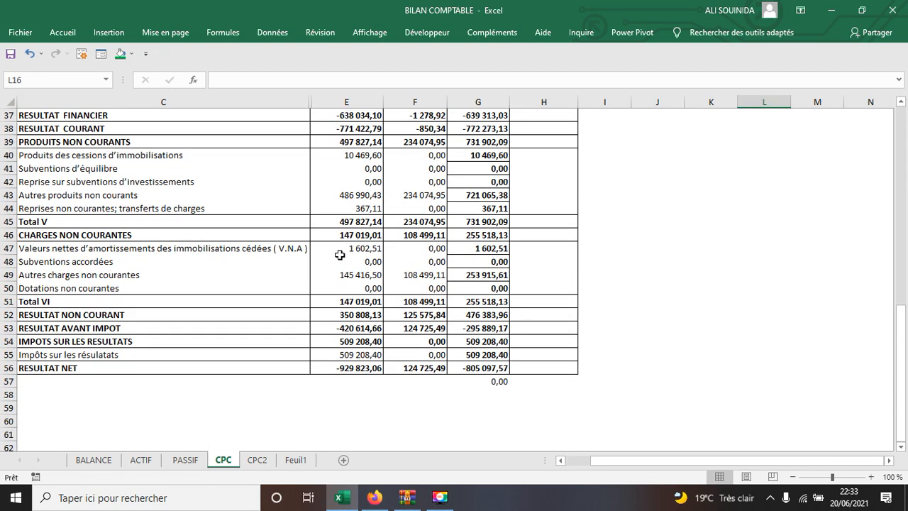
{"action": "left_click", "coordinate": [256, 460]}
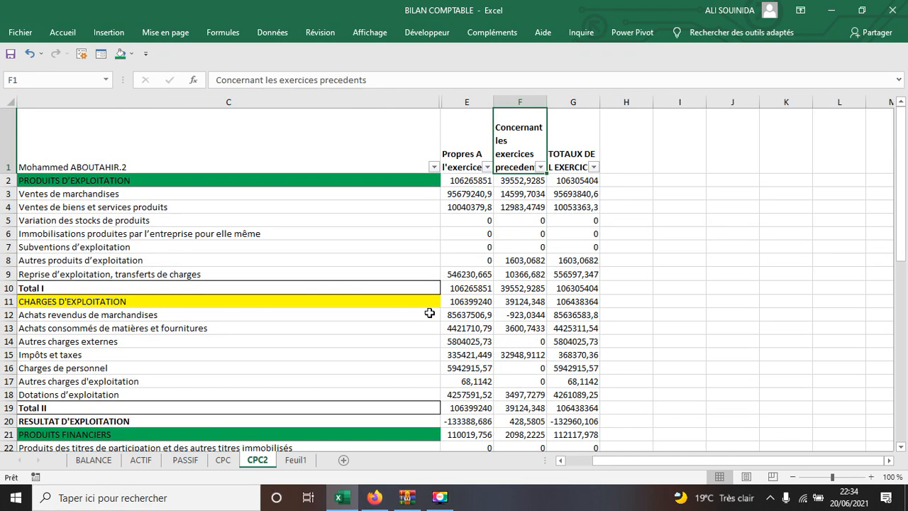
{"action": "left_click", "coordinate": [223, 460]}
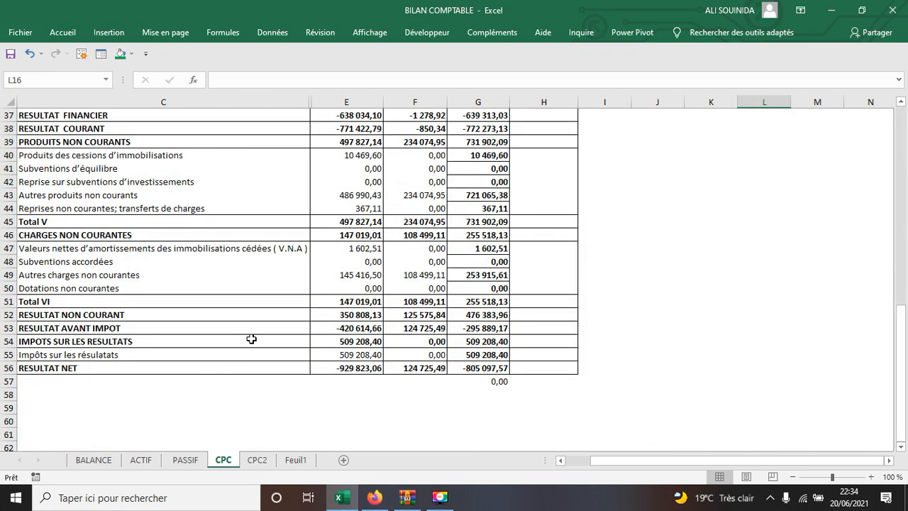
{"action": "scroll", "coordinate": [258, 333], "scroll_direction": "up", "scroll_amount": 6}
{"action": "scroll", "coordinate": [257, 334], "scroll_direction": "up", "scroll_amount": 6}
{"action": "scroll", "coordinate": [258, 334], "scroll_direction": "down", "scroll_amount": 9}
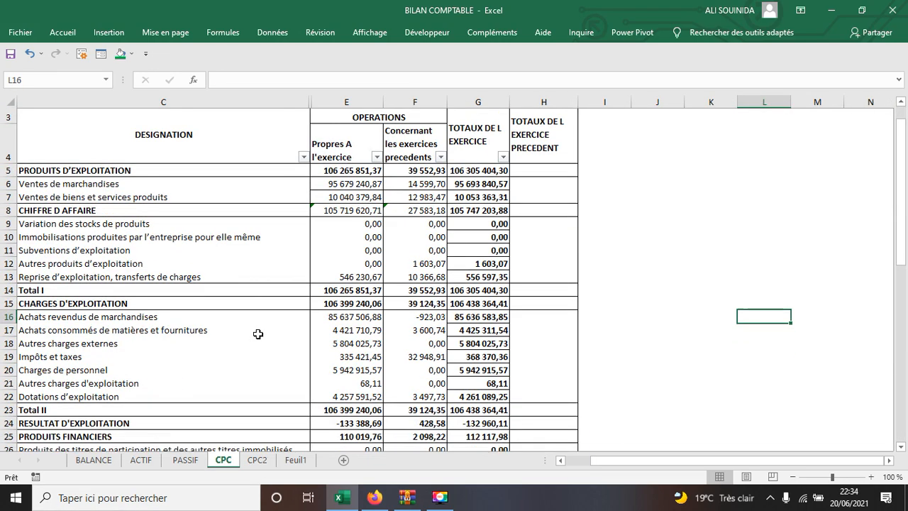
{"action": "scroll", "coordinate": [259, 336], "scroll_direction": "down", "scroll_amount": 3}
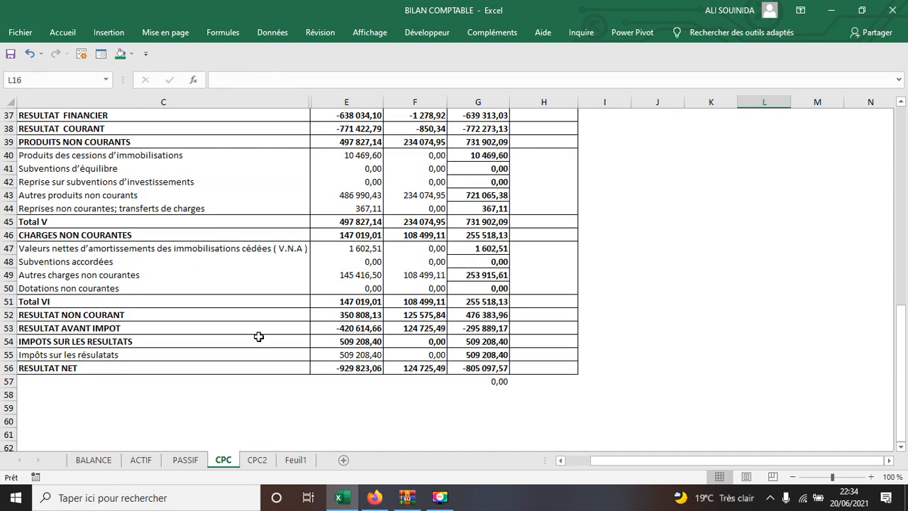